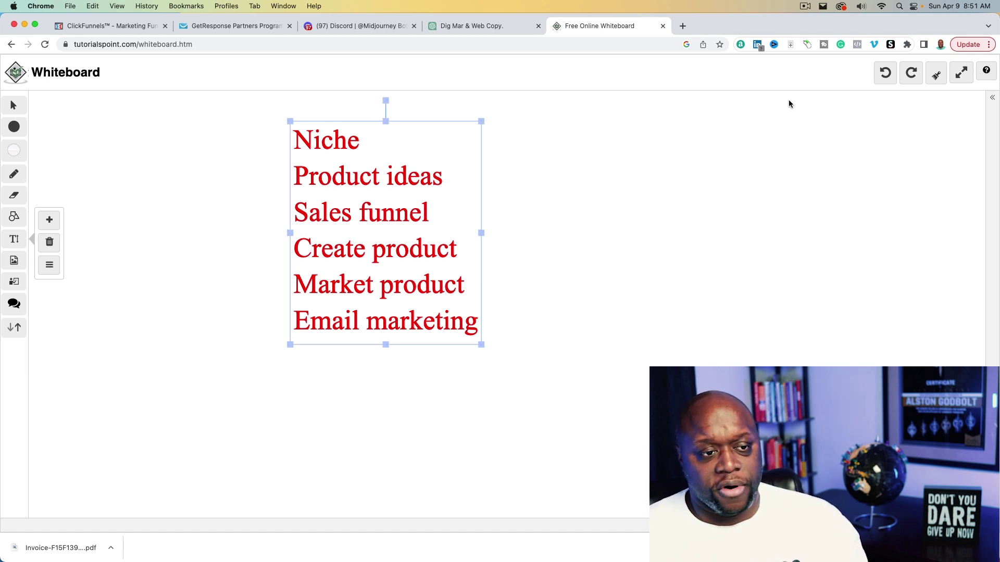
Switch to the ChatGPT conversation and send the prompt "create a list of the best niches for digital products"
{"action": "left_click", "coordinate": [470, 24]}
{"action": "scroll", "coordinate": [535, 290], "scroll_direction": "up", "scroll_amount": 5}
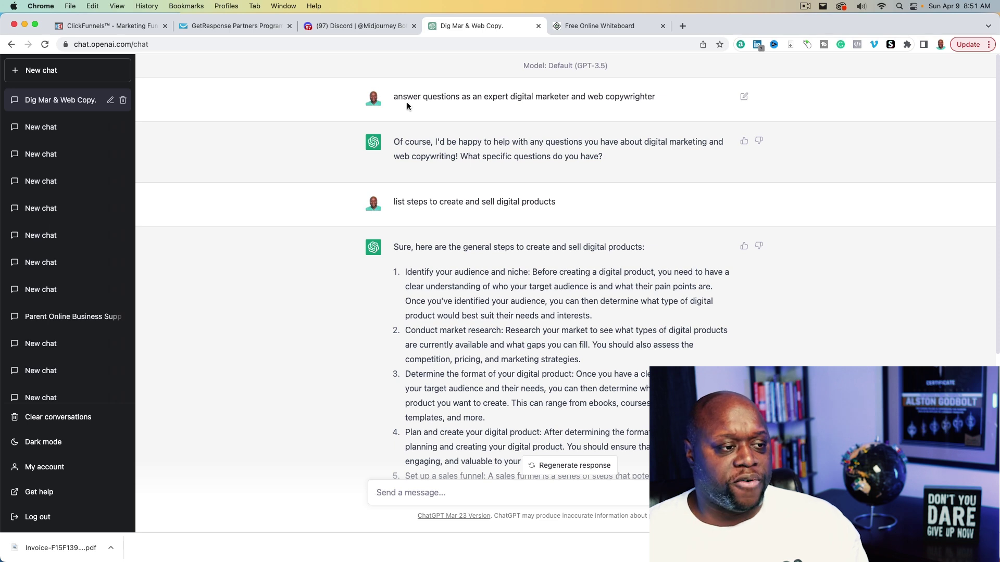
{"action": "left_click_drag", "start_coordinate": [393, 97], "coordinate": [651, 99]}
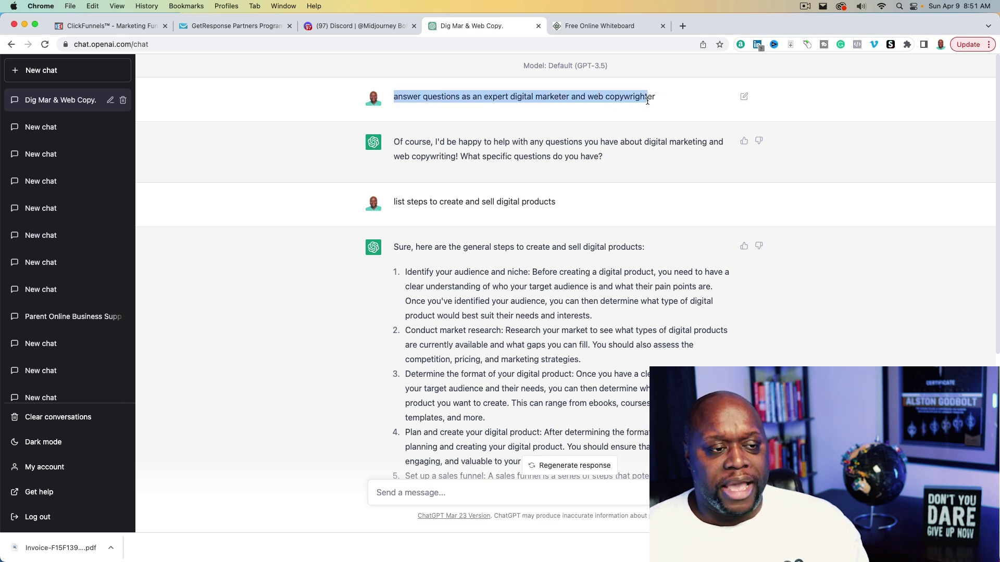
{"action": "scroll", "coordinate": [577, 347], "scroll_direction": "down", "scroll_amount": 5}
{"action": "left_click", "coordinate": [471, 494]}
{"action": "type", "text": "create a list of the best n"}
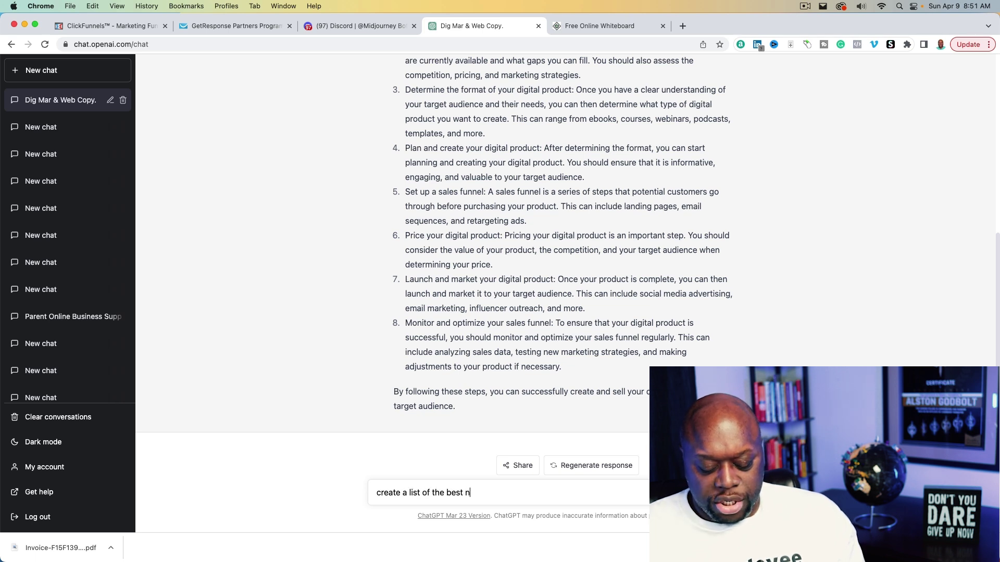
{"action": "type", "text": "iches for digit"}
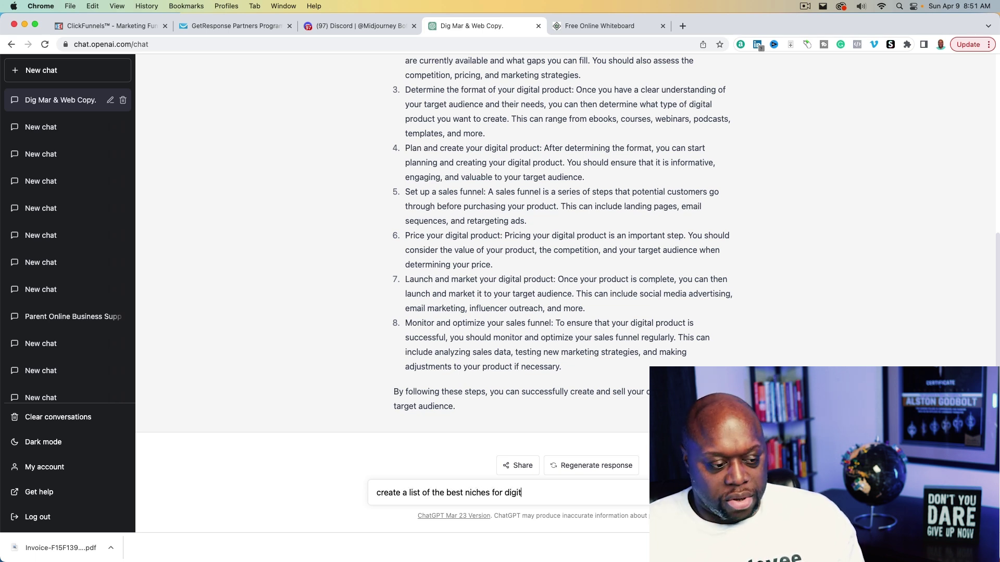
{"action": "type", "text": "al products"}
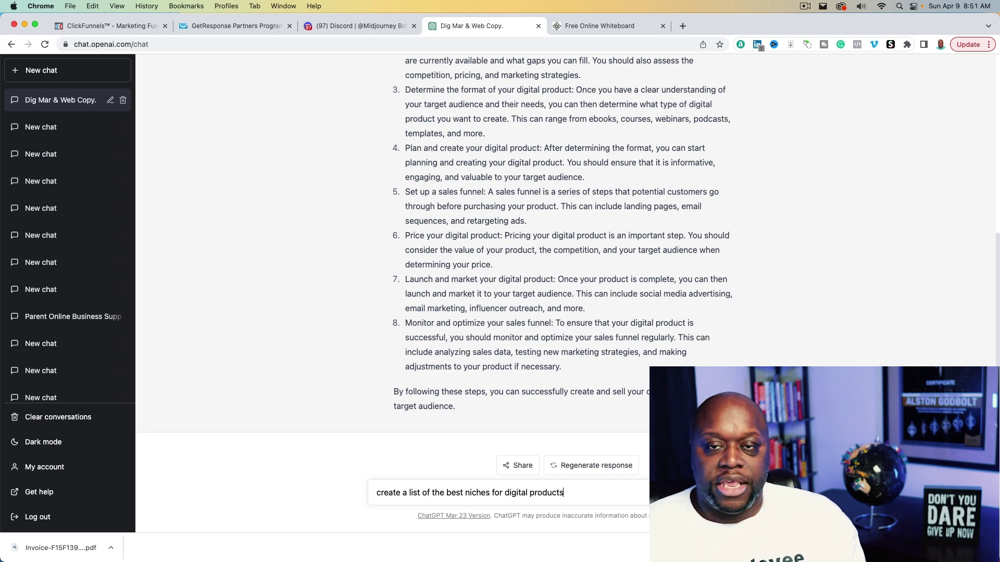
{"action": "key", "text": "Return"}
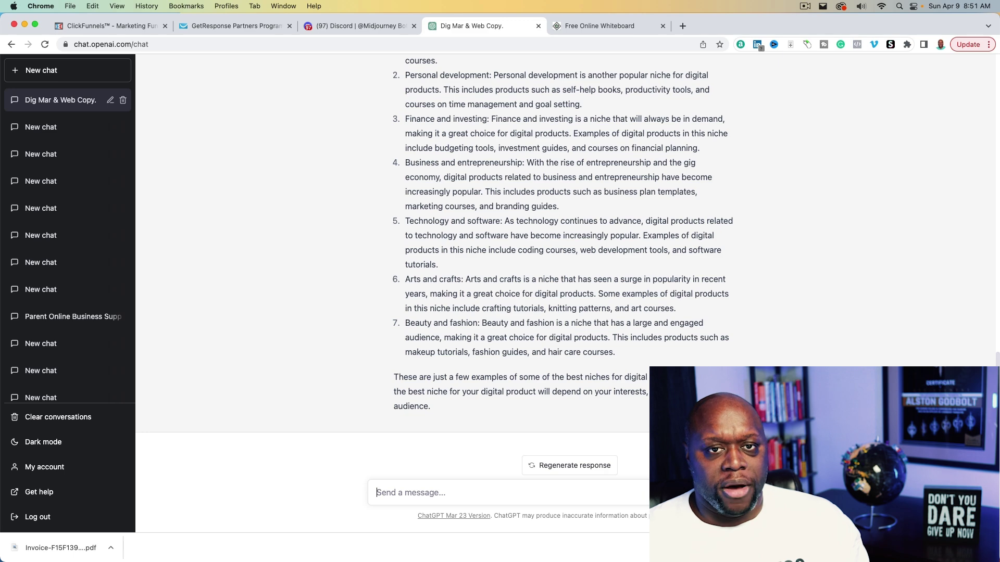
Switch to the whiteboard and add "arts and crafts" after "Niche" in the text list
{"action": "left_click", "coordinate": [620, 26]}
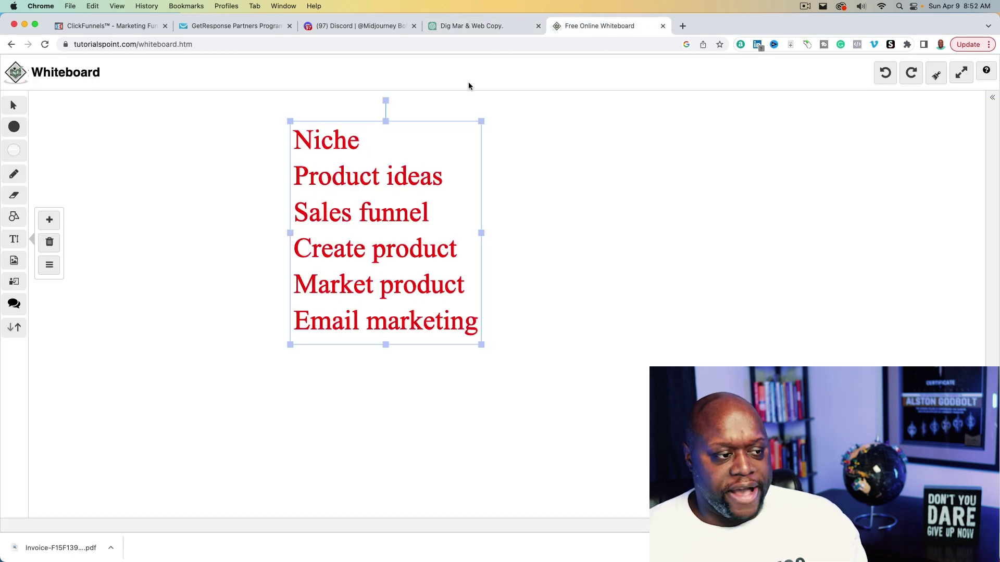
{"action": "left_click", "coordinate": [387, 147]}
{"action": "type", "text": "arts and crafts"}
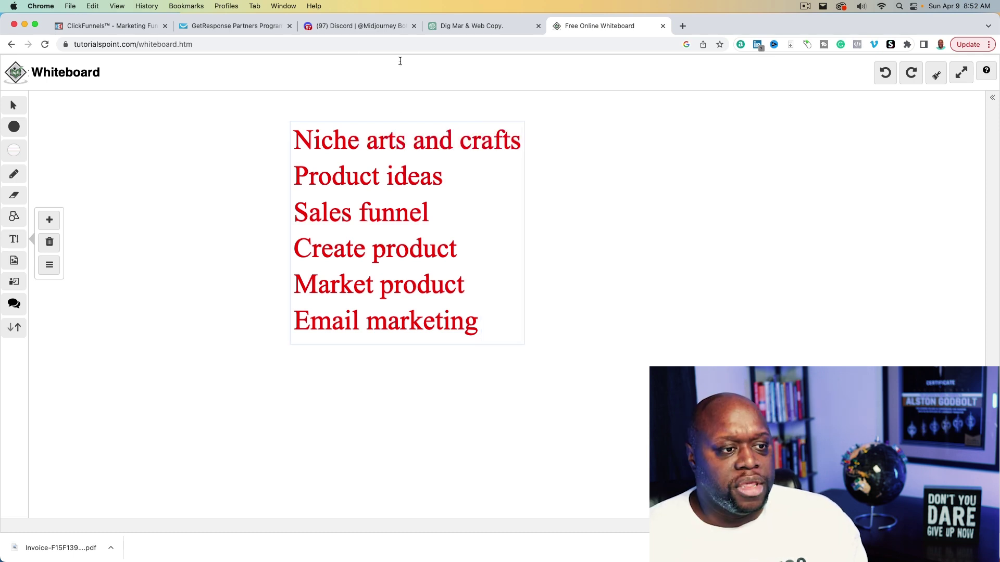
Return to ChatGPT and send the prompt "create a list of product ideas for the Arts and crafts niche"
{"action": "left_click", "coordinate": [501, 32]}
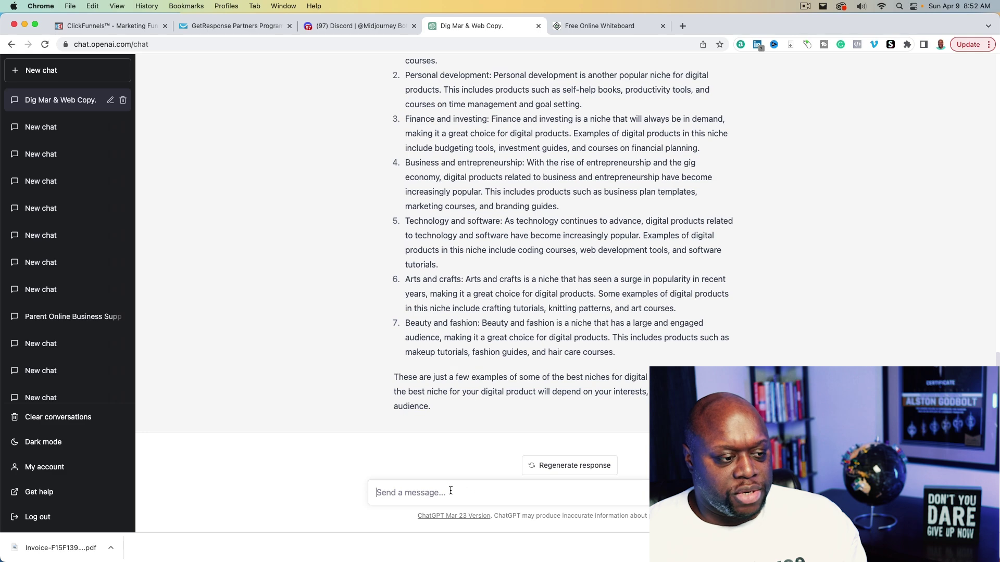
{"action": "left_click_drag", "start_coordinate": [406, 280], "coordinate": [461, 280]}
{"action": "right_click", "coordinate": [461, 280]}
{"action": "left_click", "coordinate": [469, 305]}
{"action": "left_click", "coordinate": [437, 493]}
{"action": "type", "text": "c"}
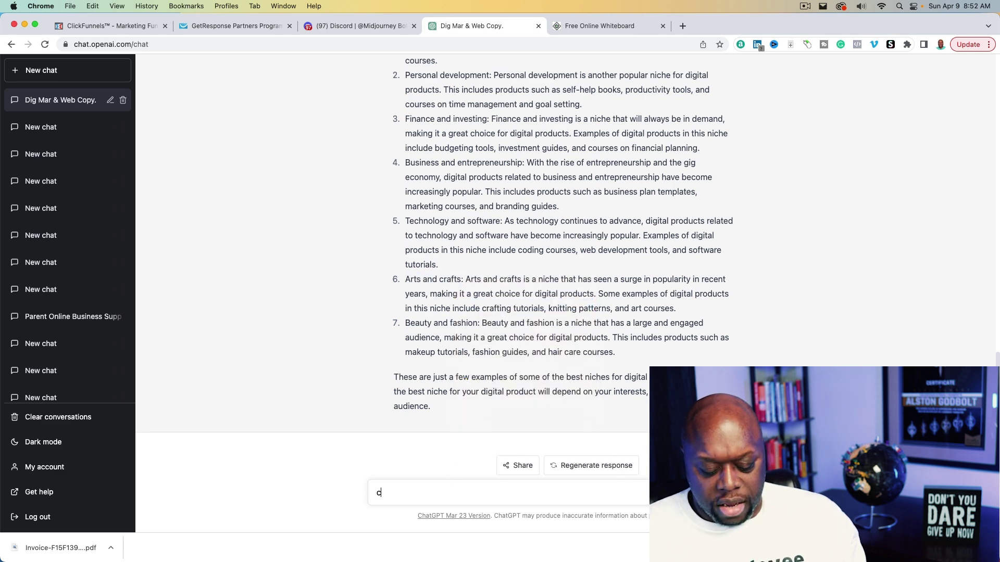
{"action": "type", "text": "reate a list of "}
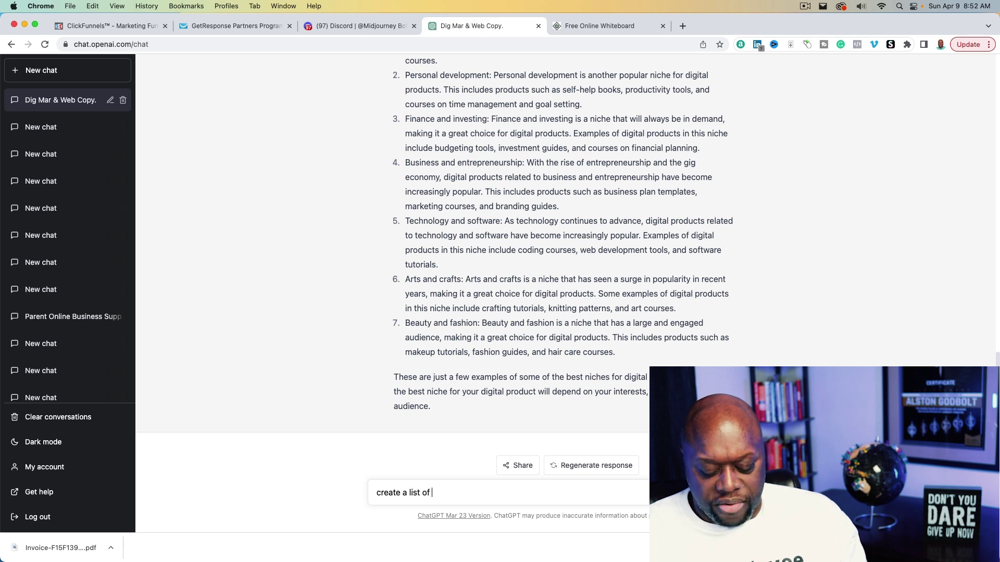
{"action": "type", "text": "product ideas "}
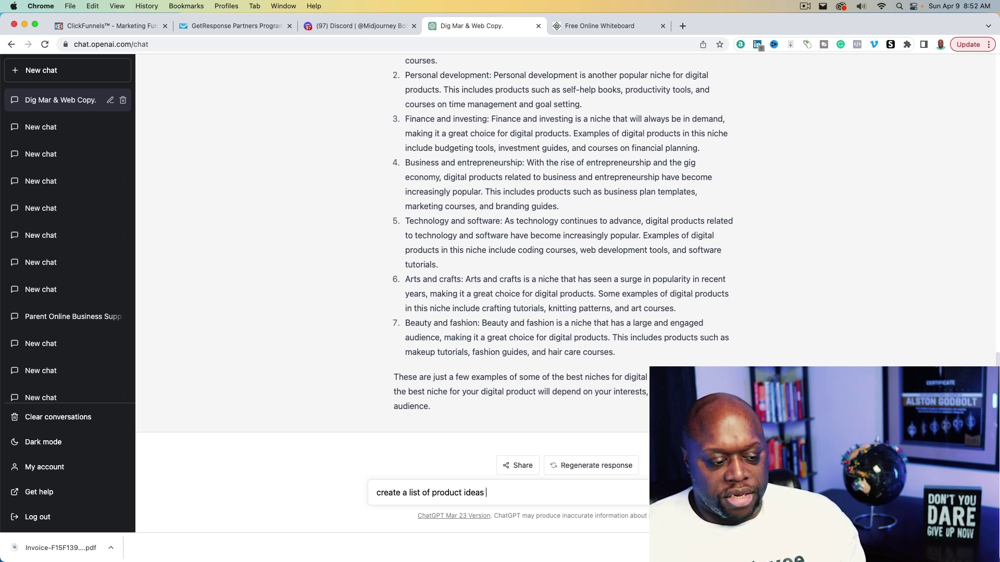
{"action": "type", "text": "for the Arts and crafts niche"}
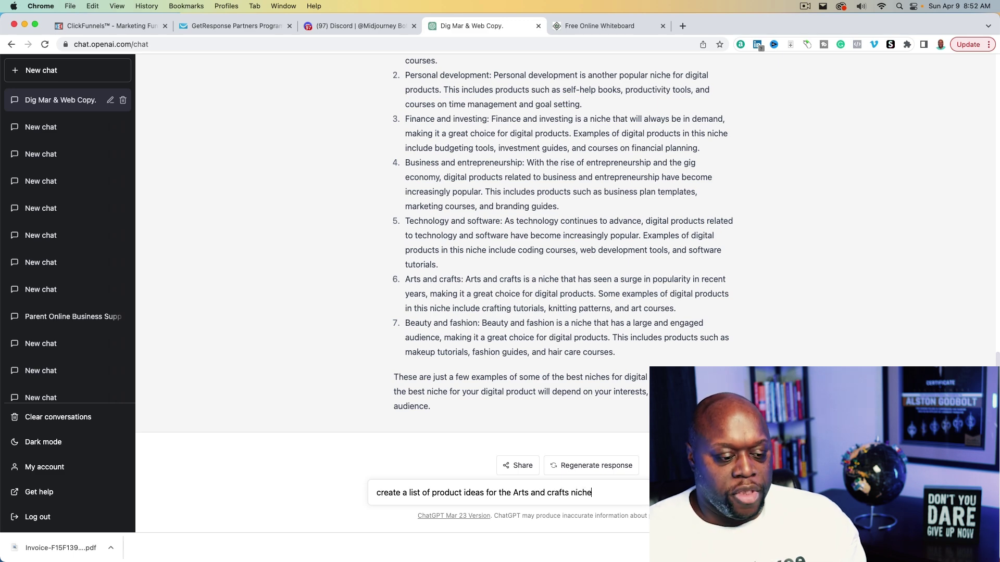
{"action": "key", "text": "Return"}
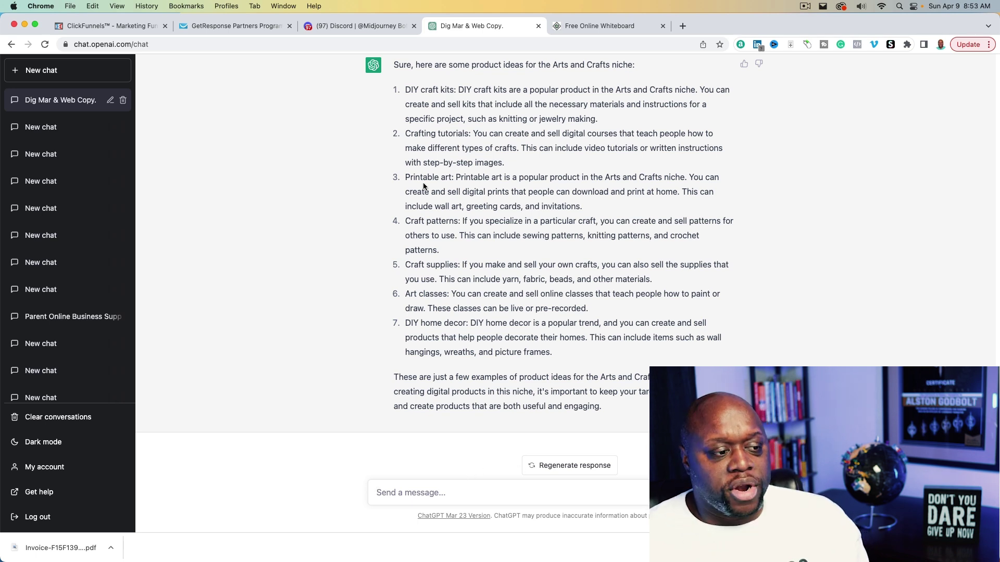
Copy "Printable art" from ChatGPT's third product idea and add it after a dash on the whiteboard's "Product ideas" line
{"action": "left_click_drag", "start_coordinate": [405, 178], "coordinate": [451, 183]}
{"action": "right_click", "coordinate": [451, 184]}
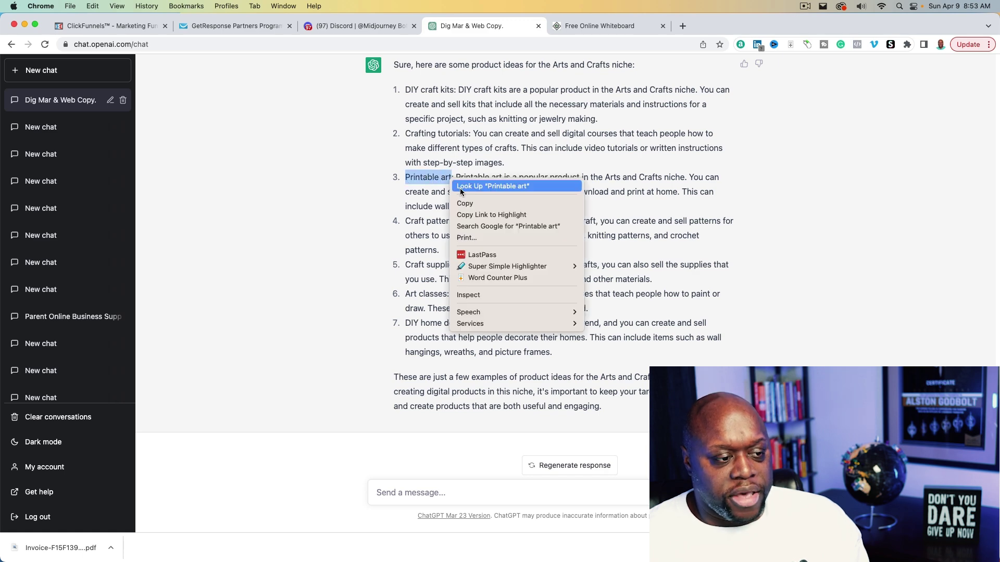
{"action": "left_click", "coordinate": [471, 204]}
{"action": "left_click", "coordinate": [598, 27]}
{"action": "left_click", "coordinate": [453, 182]}
{"action": "type", "text": "-"}
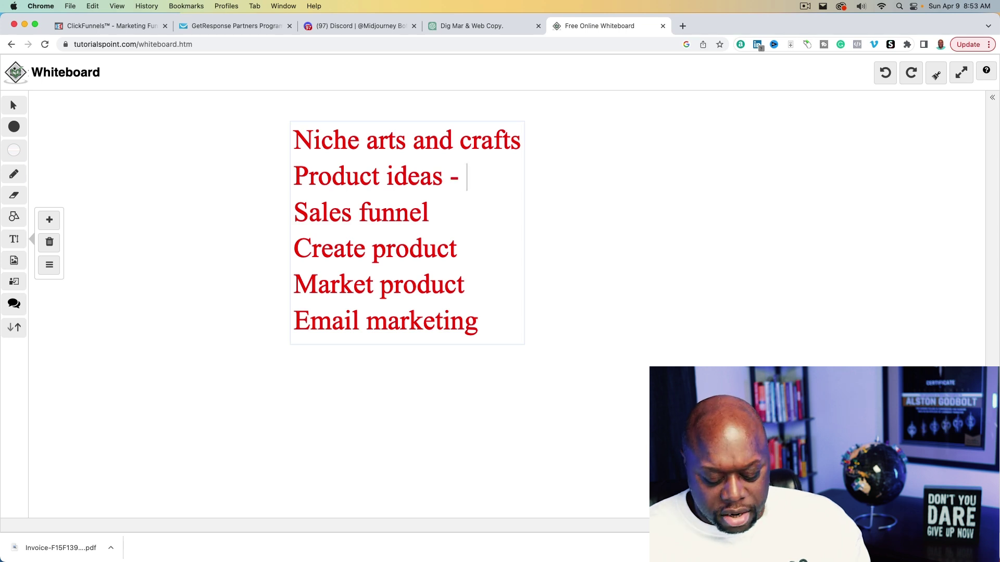
{"action": "key", "text": "super+v"}
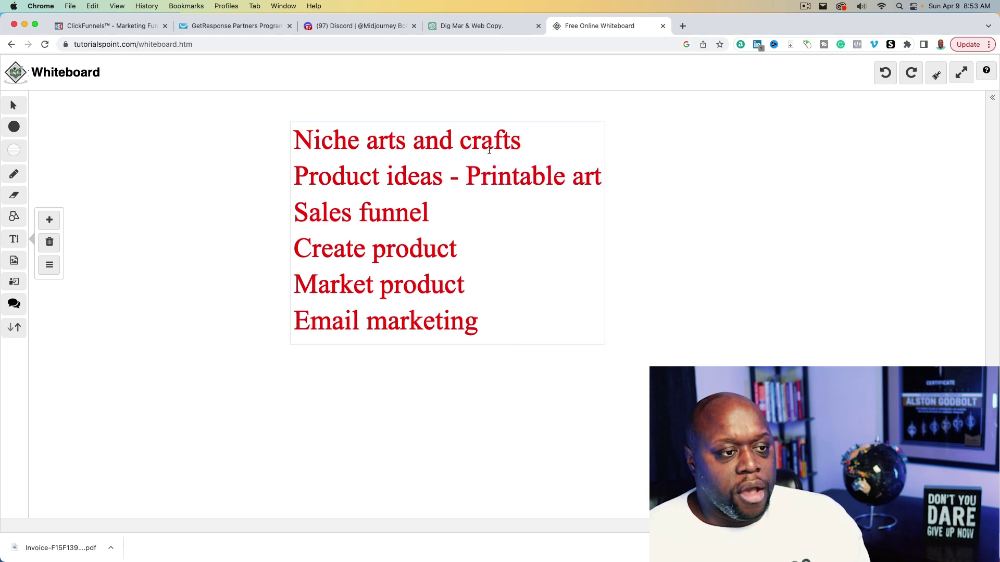
Return to ChatGPT and send the prompt "create a list of products to sell in the Printable art niche"
{"action": "left_click", "coordinate": [466, 27]}
{"action": "left_click", "coordinate": [481, 491]}
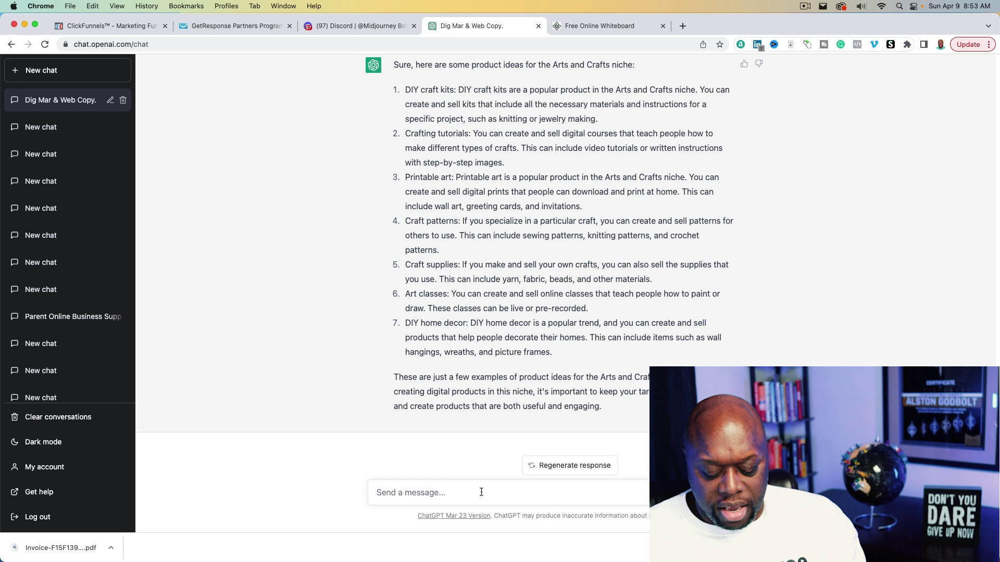
{"action": "type", "text": "create a "}
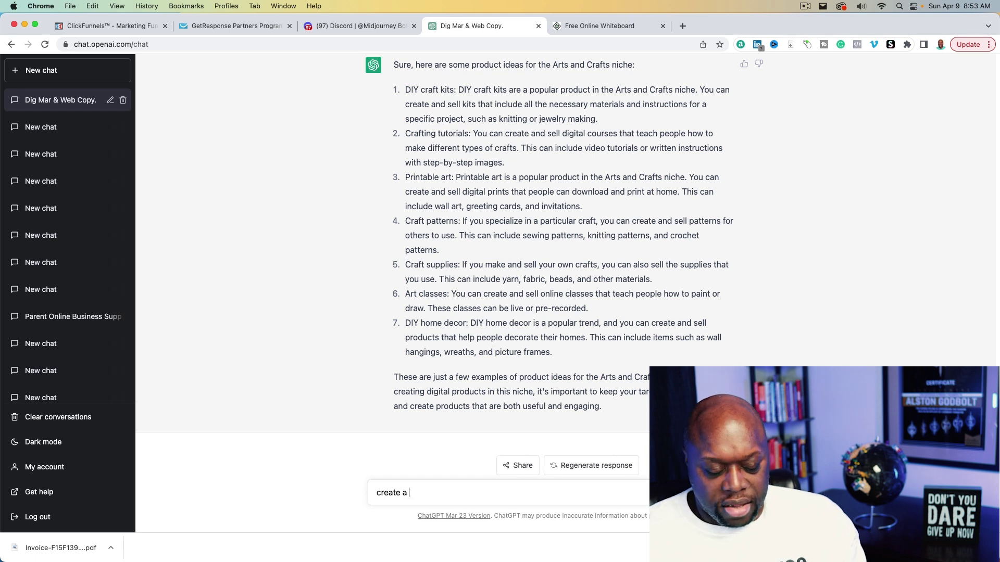
{"action": "type", "text": "list of products to "}
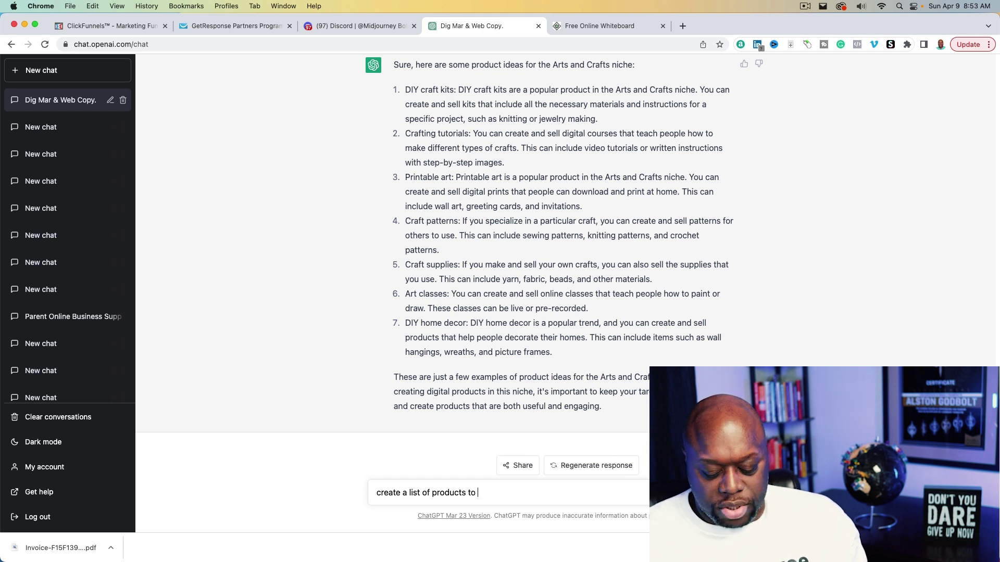
{"action": "type", "text": "sell in the"}
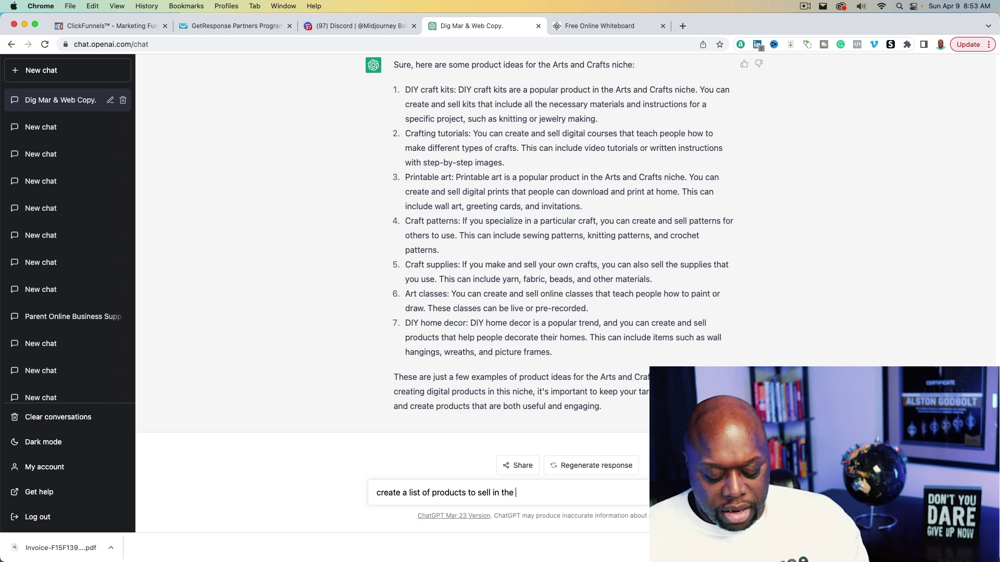
{"action": "key", "text": "cmd+v"}
{"action": "type", "text": "nic"}
{"action": "key", "text": "BackSpace"}
{"action": "key", "text": "BackSpace"}
{"action": "type", "text": "iche"}
{"action": "key", "text": "Return"}
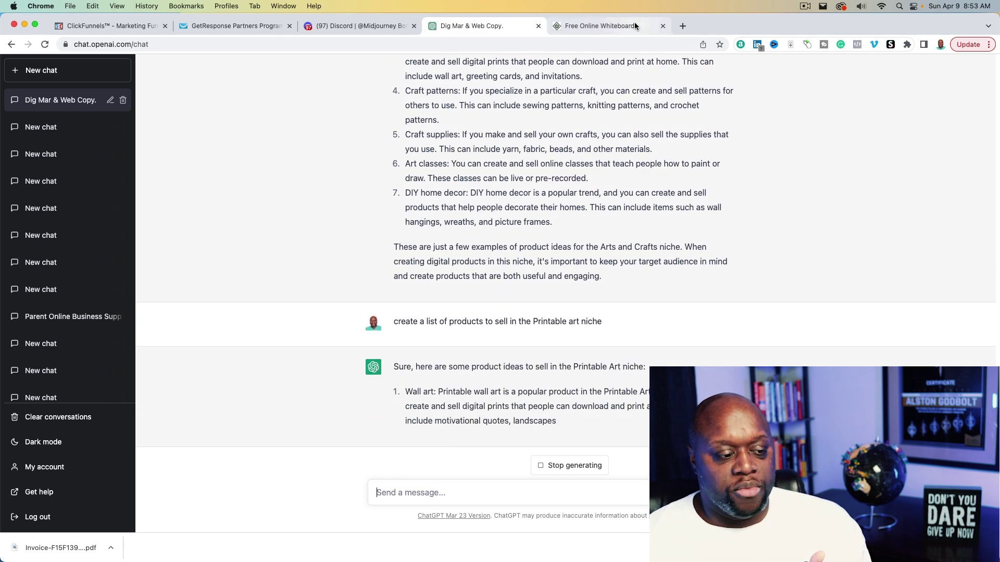
Copy "Coloring pages" from ChatGPT's printable art list and send the prompt "give me ideas for Coloring pages"
{"action": "left_click", "coordinate": [631, 26]}
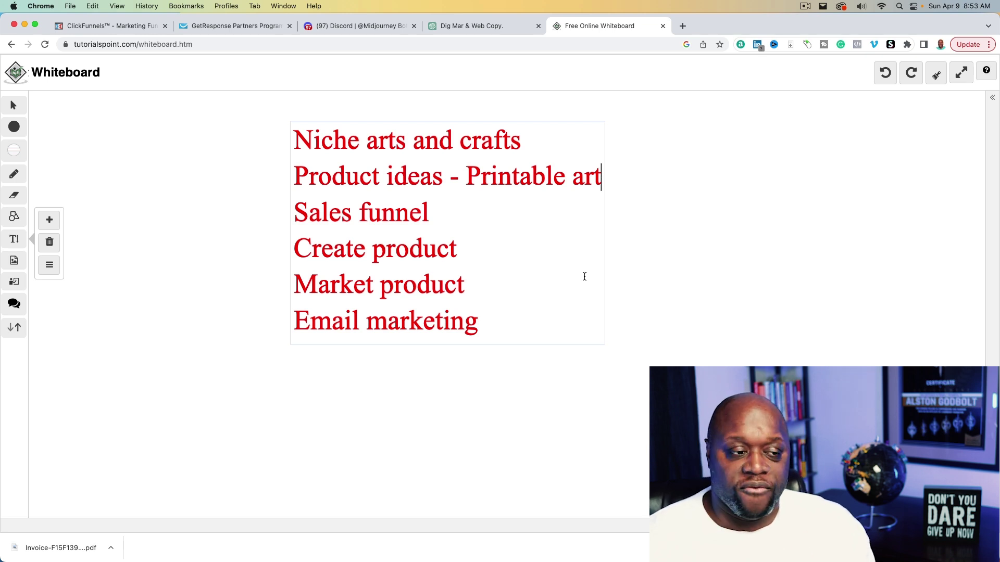
{"action": "left_click", "coordinate": [482, 29]}
{"action": "scroll", "coordinate": [521, 333], "scroll_direction": "up", "scroll_amount": 2}
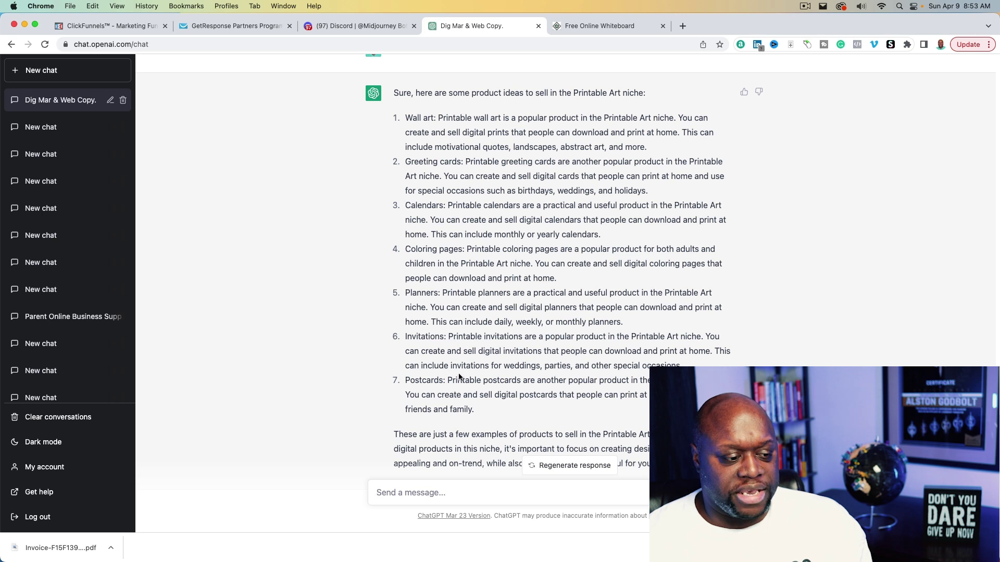
{"action": "left_click_drag", "start_coordinate": [407, 250], "coordinate": [463, 250]}
{"action": "right_click", "coordinate": [443, 246]}
{"action": "left_click", "coordinate": [464, 271]}
{"action": "left_click", "coordinate": [475, 494]}
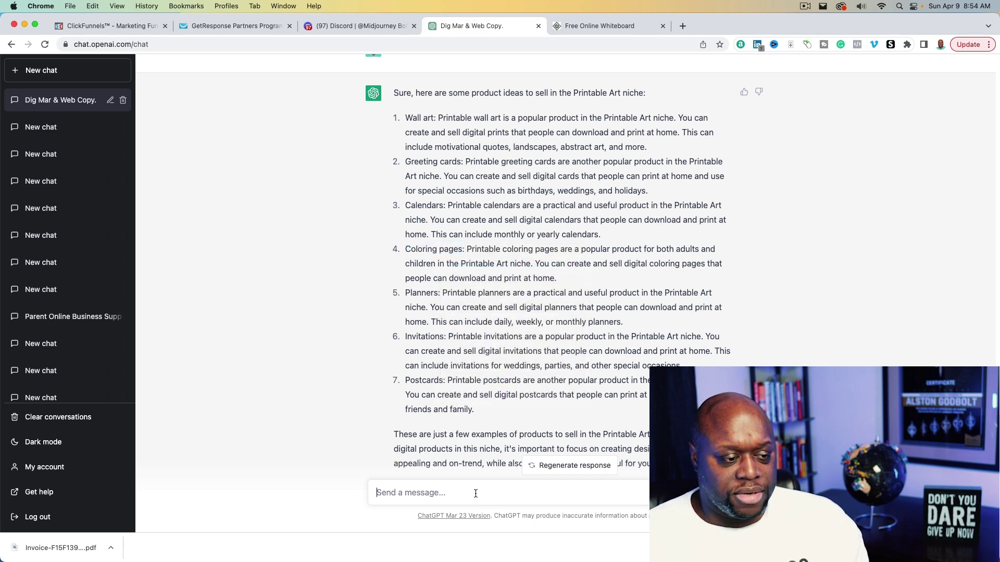
{"action": "type", "text": "give me ideas for"}
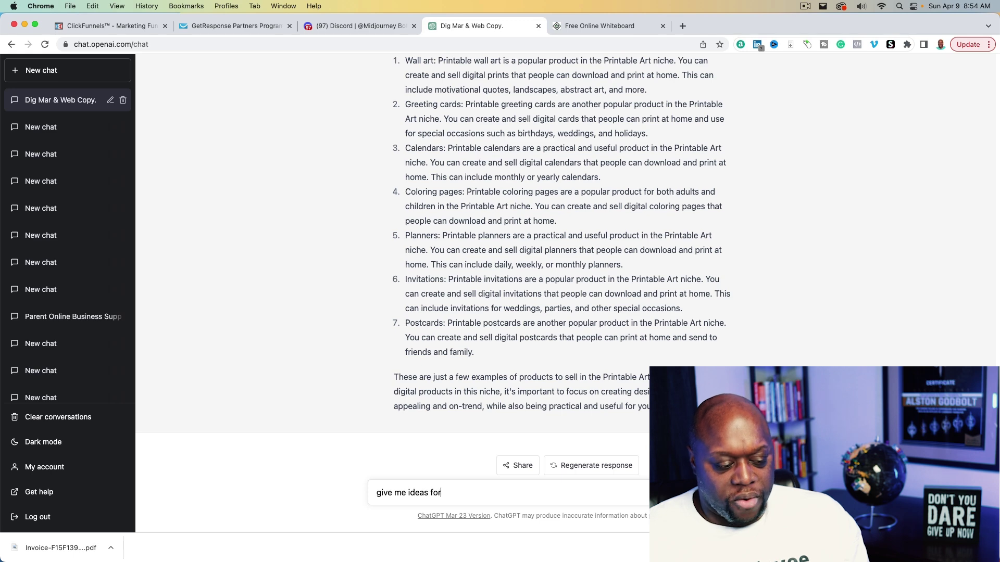
{"action": "type", "text": " Coloring pages"}
{"action": "key", "text": "Return"}
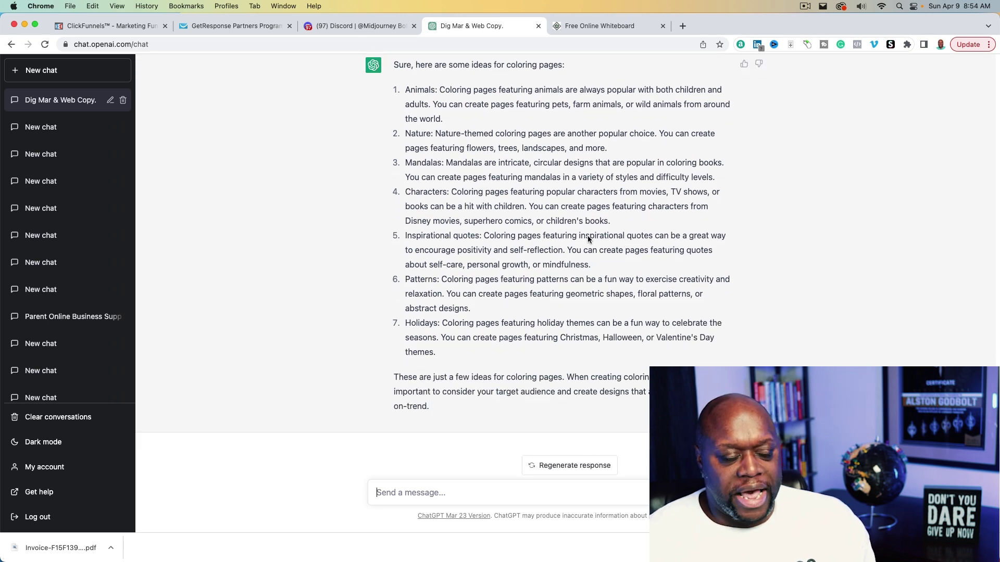
Copy "Animals" from the coloring page ideas and extend the whiteboard's "Product ideas" line with ", Animal color pages"
{"action": "double_click", "coordinate": [421, 90]}
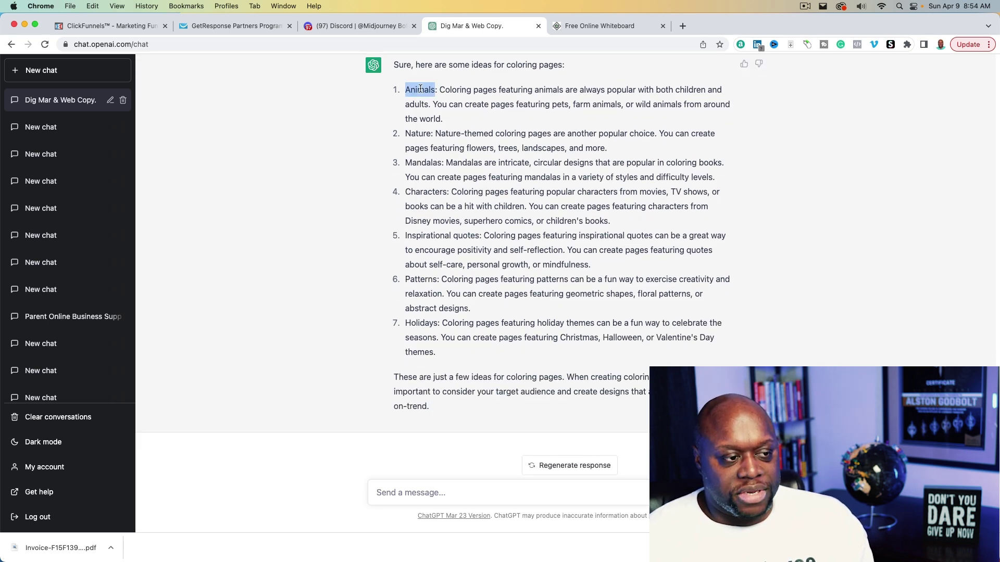
{"action": "right_click", "coordinate": [421, 90]}
{"action": "left_click", "coordinate": [480, 111]}
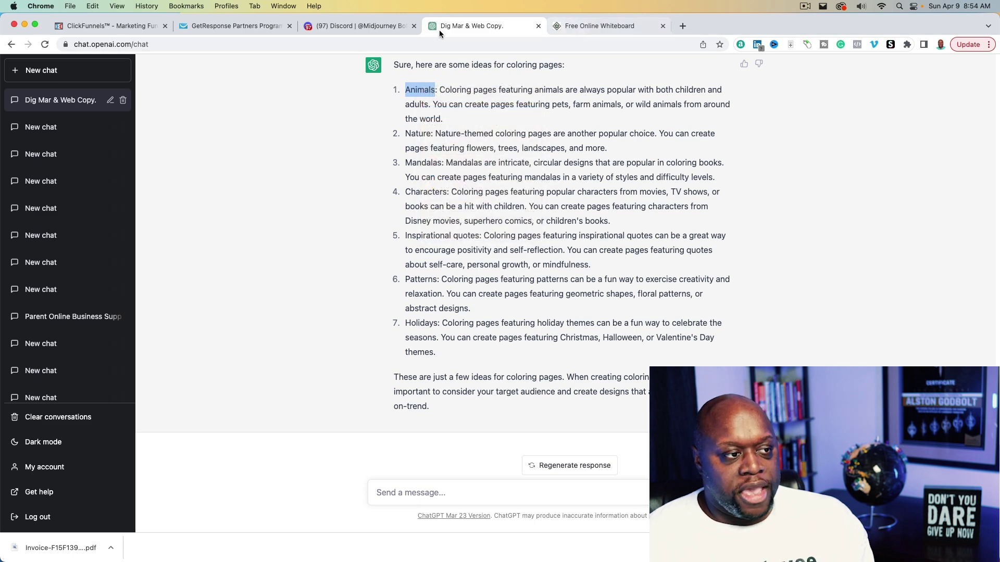
{"action": "left_click", "coordinate": [573, 26]}
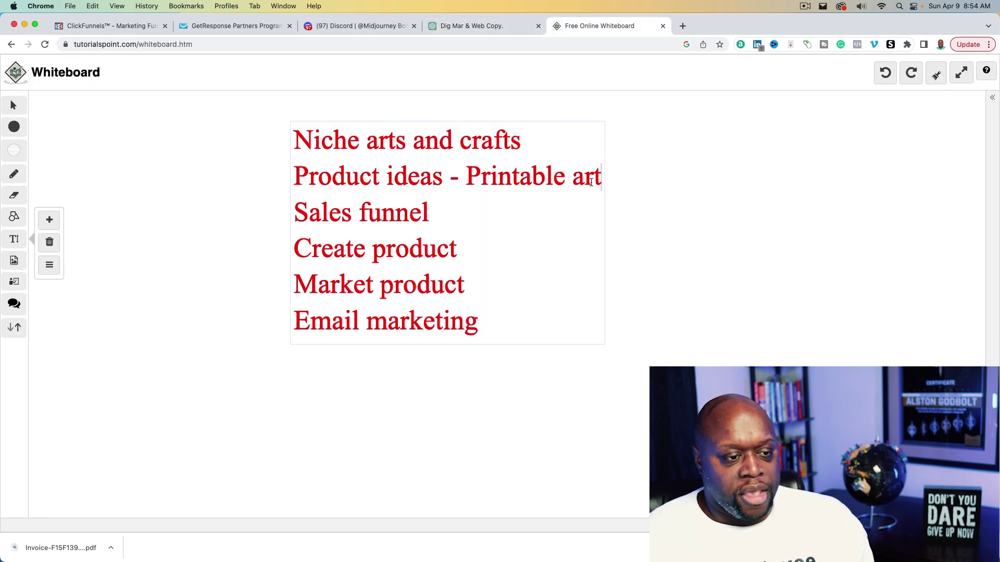
{"action": "type", "text": ", "}
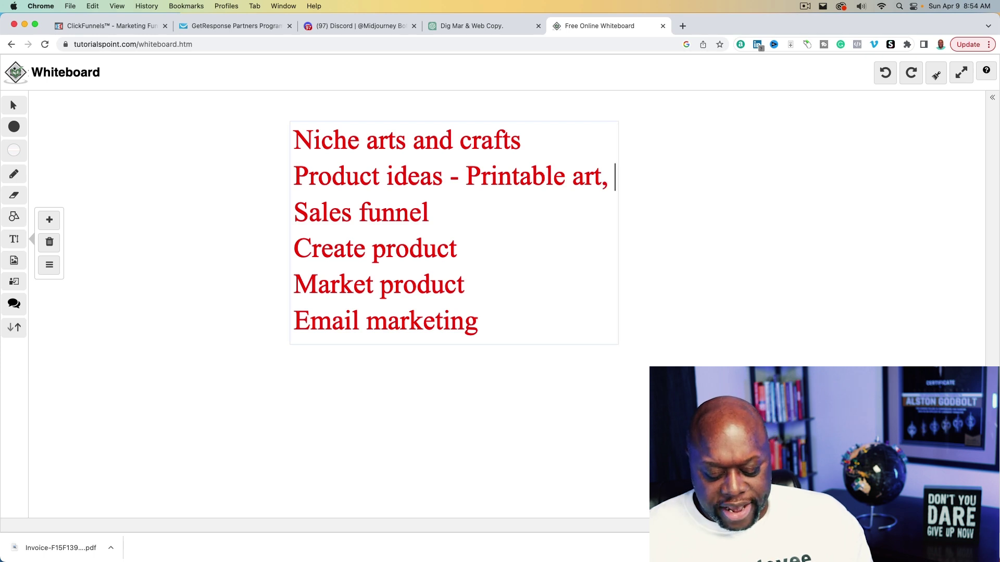
{"action": "type", "text": "Animals"}
{"action": "key", "text": "BackSpace"}
{"action": "type", "text": "color pages"}
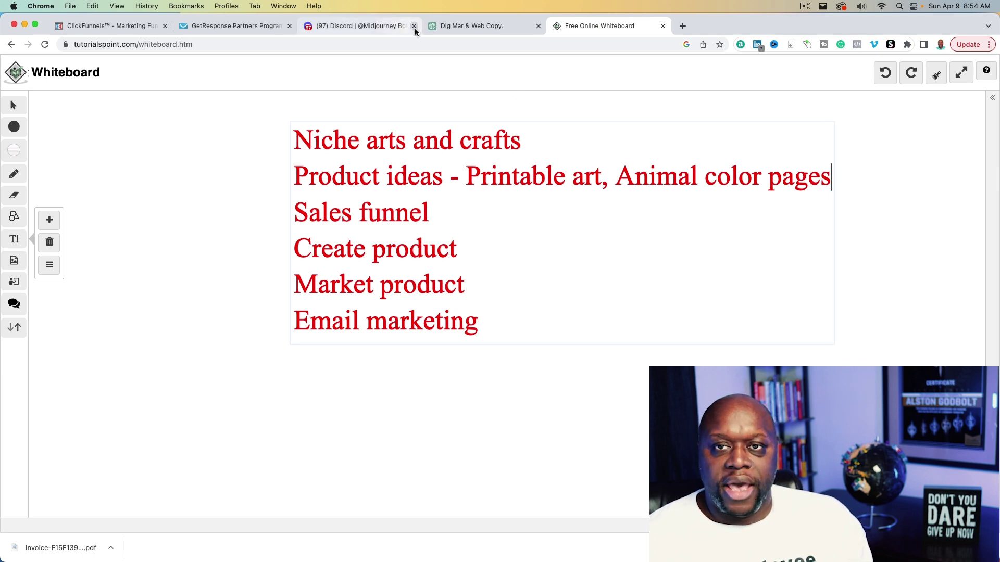
Switch to Discord and send the Midjourney Bot an /imagine command with the prompt "adult color book bear in forest"
{"action": "left_click", "coordinate": [348, 27]}
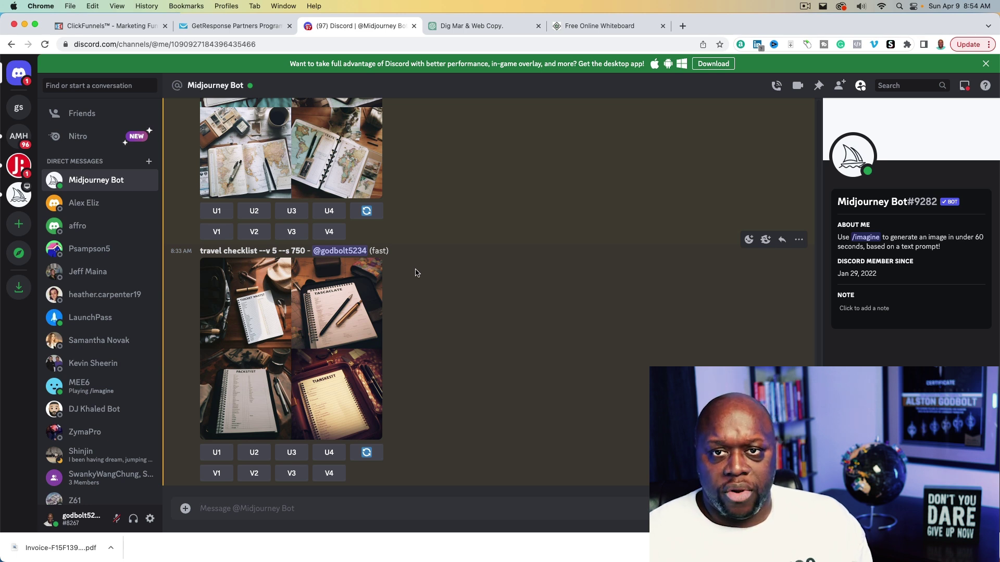
{"action": "left_click", "coordinate": [291, 509]}
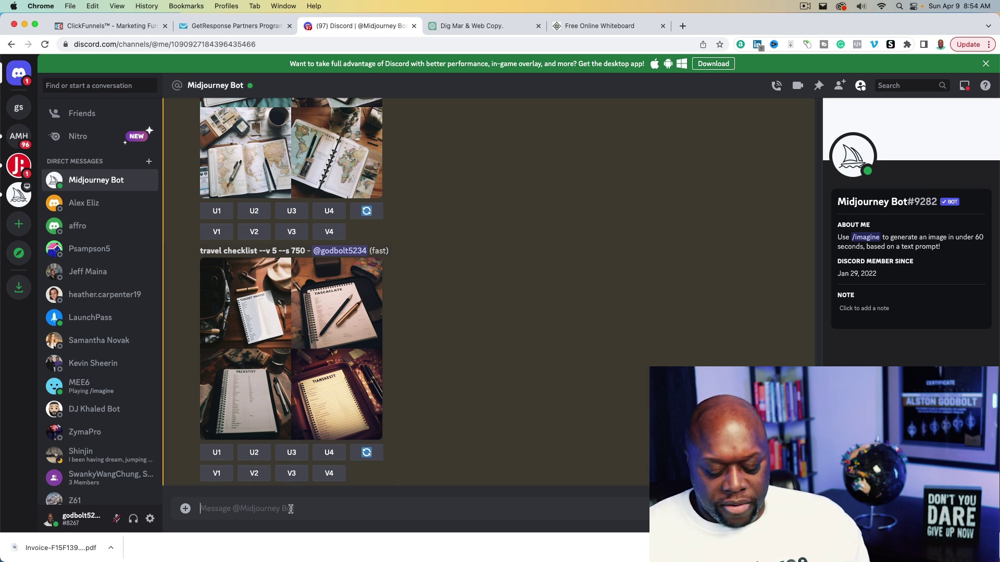
{"action": "type", "text": "/i"}
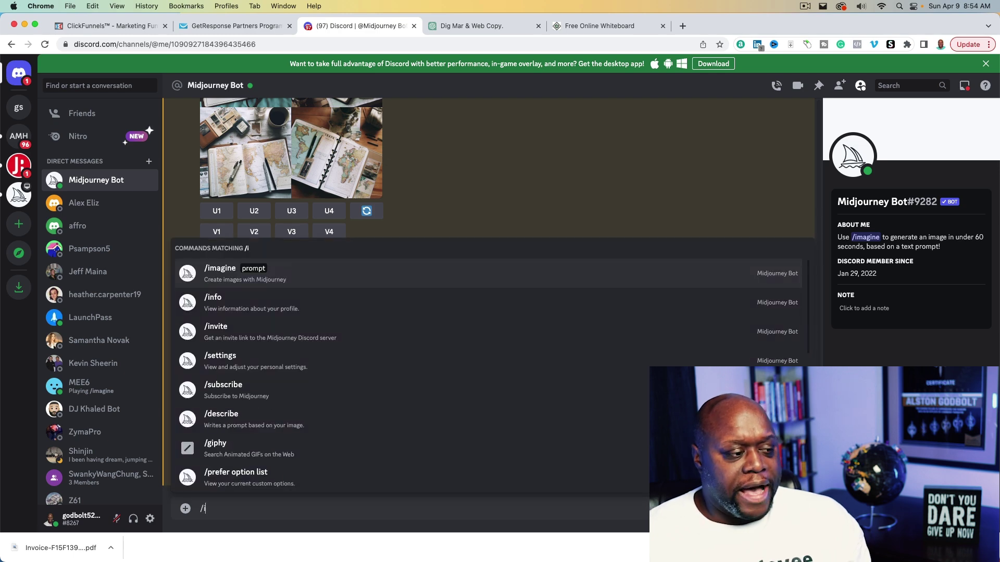
{"action": "left_click", "coordinate": [316, 276]}
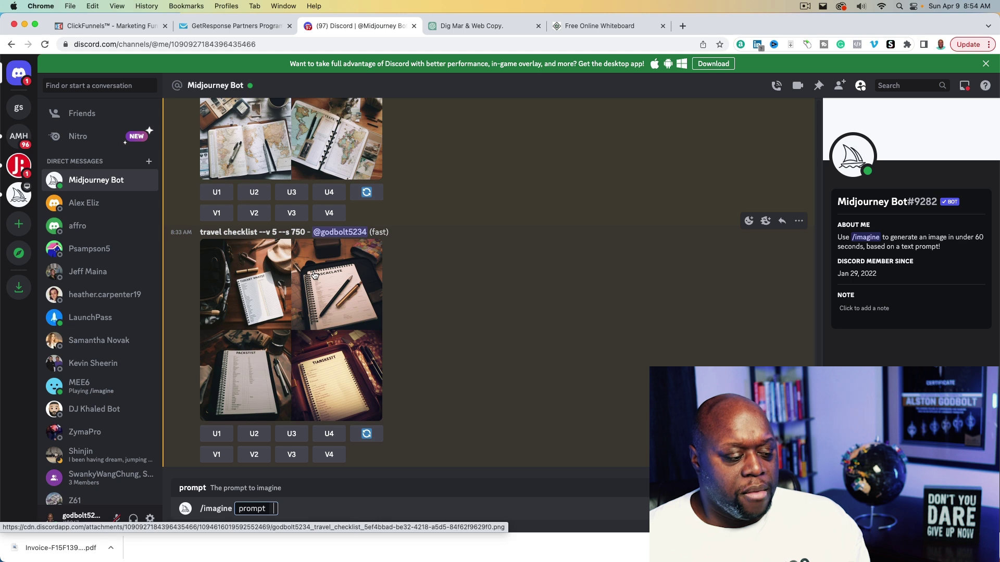
{"action": "type", "text": "adult c"}
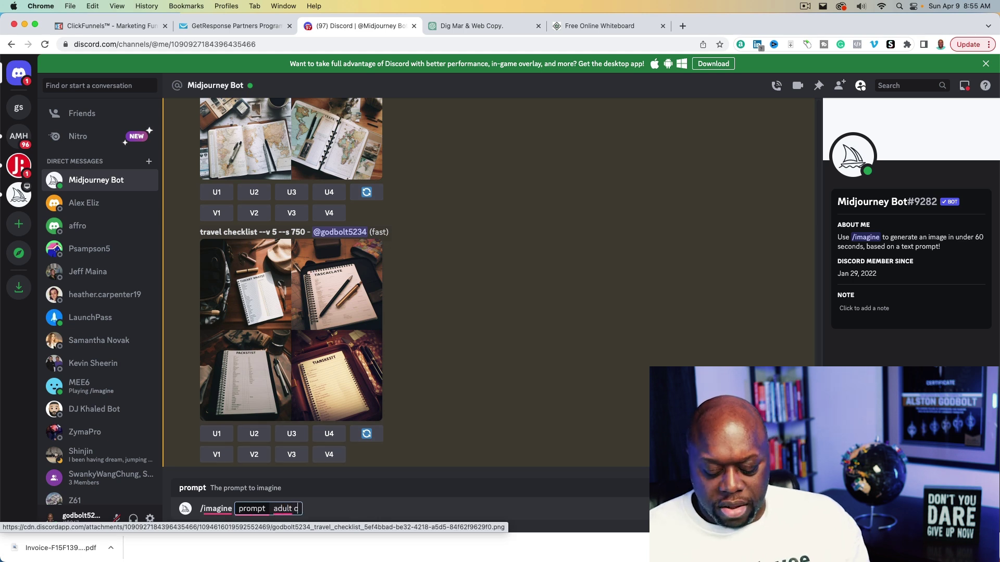
{"action": "type", "text": "olor book"}
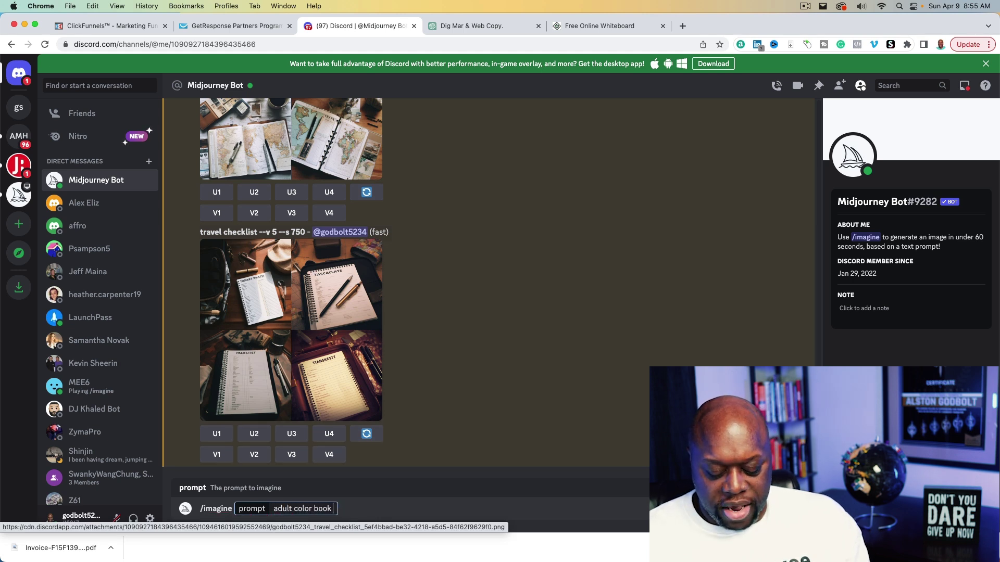
{"action": "type", "text": " bear in"}
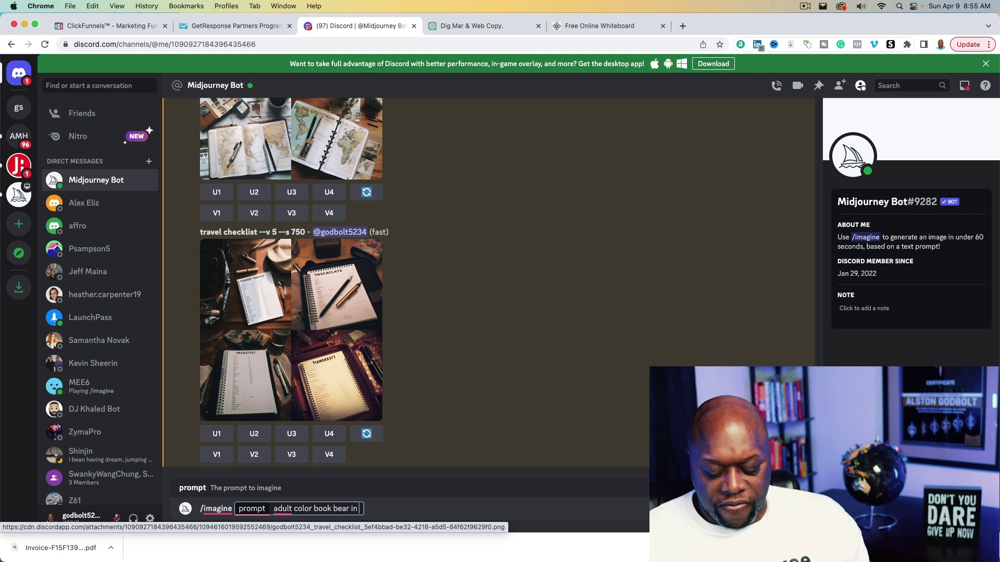
{"action": "type", "text": " forest"}
{"action": "key", "text": "Return"}
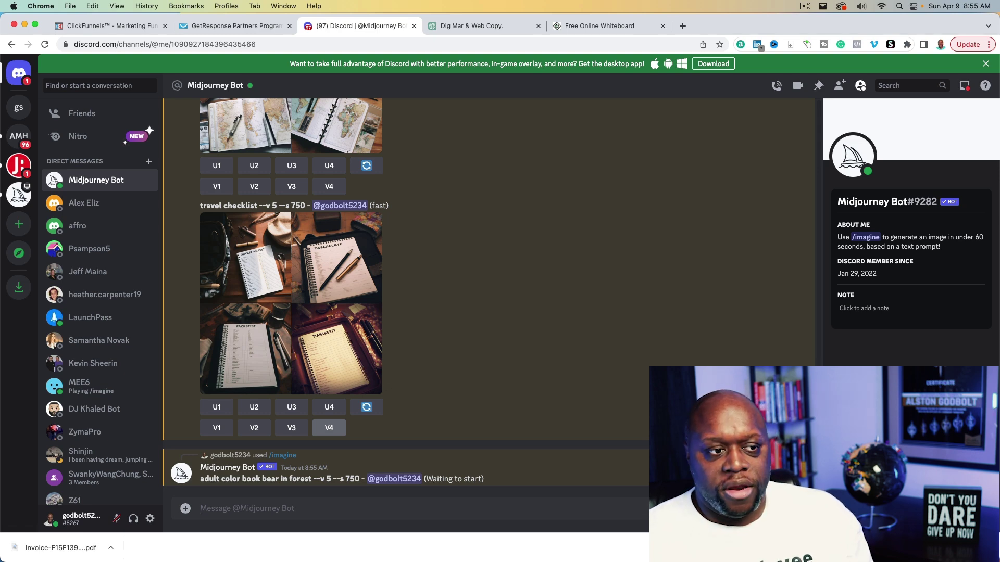
Return to the whiteboard and add the lines "-front end offer", "-order bump" and "-backend offer" under "Sales funnel"
{"action": "left_click", "coordinate": [599, 26]}
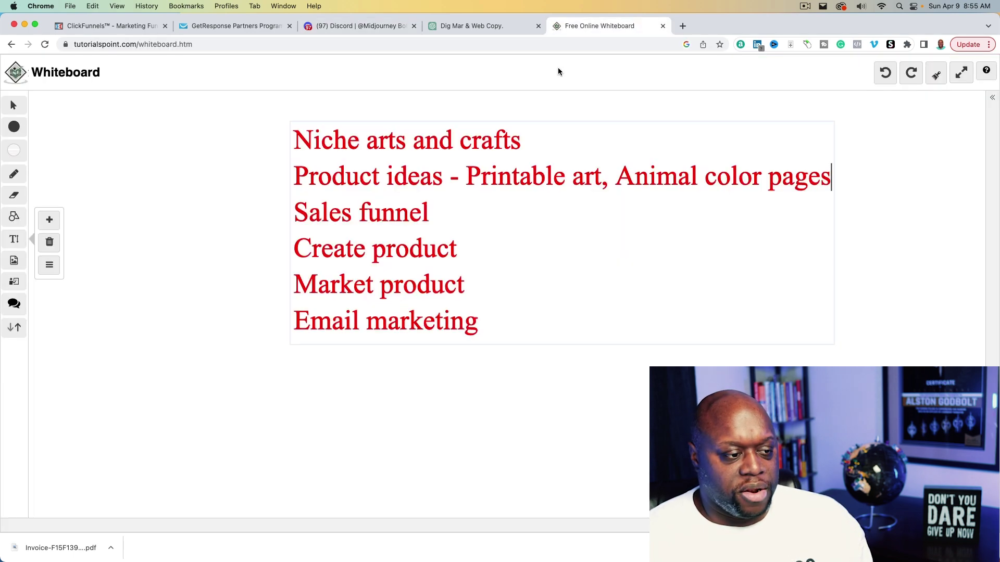
{"action": "left_click", "coordinate": [455, 214]}
{"action": "key", "text": "Return"}
{"action": "type", "text": "-f"}
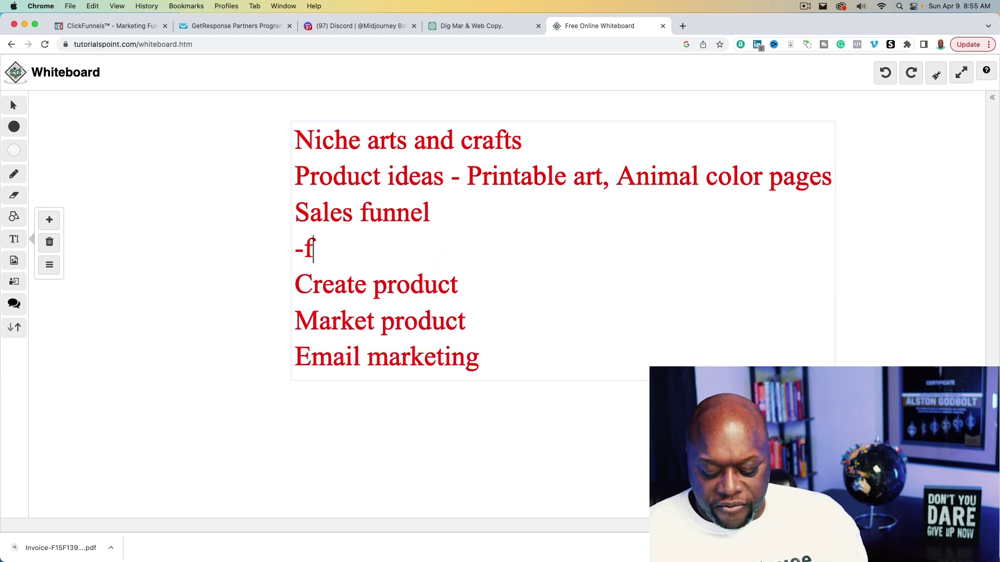
{"action": "type", "text": "ront end offer"}
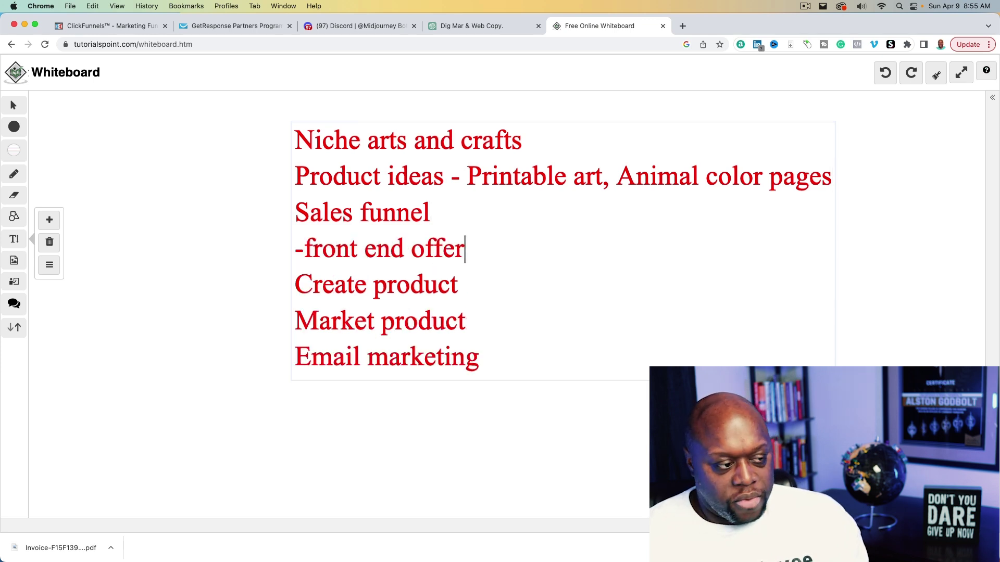
{"action": "key", "text": "Return"}
{"action": "type", "text": "-or"}
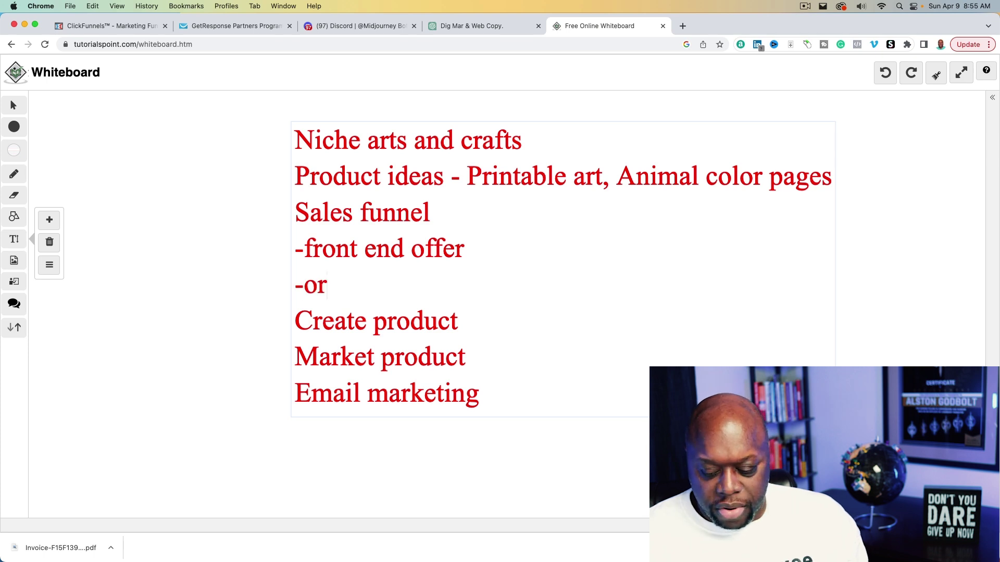
{"action": "type", "text": "der bump"}
{"action": "key", "text": "Return"}
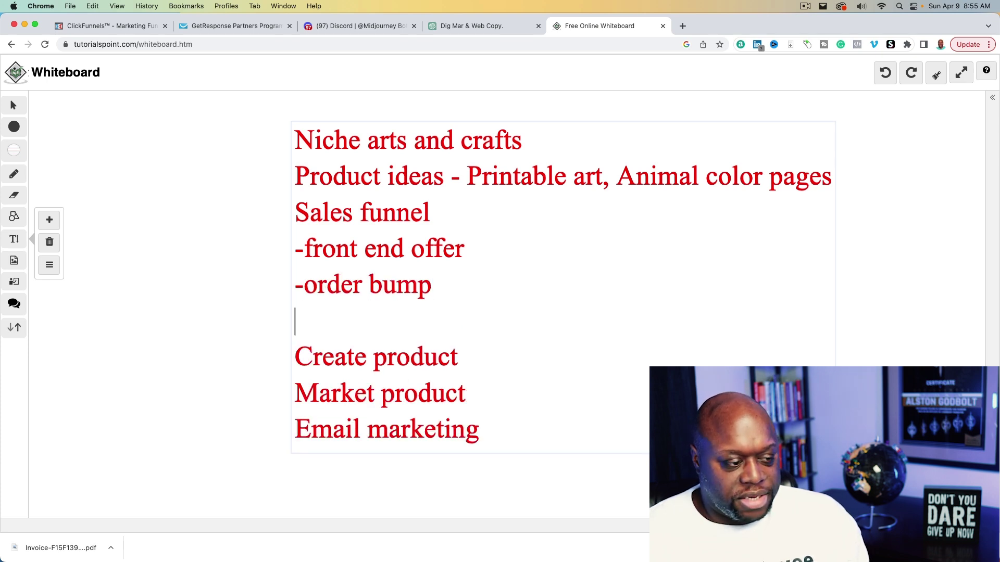
{"action": "type", "text": "-back"}
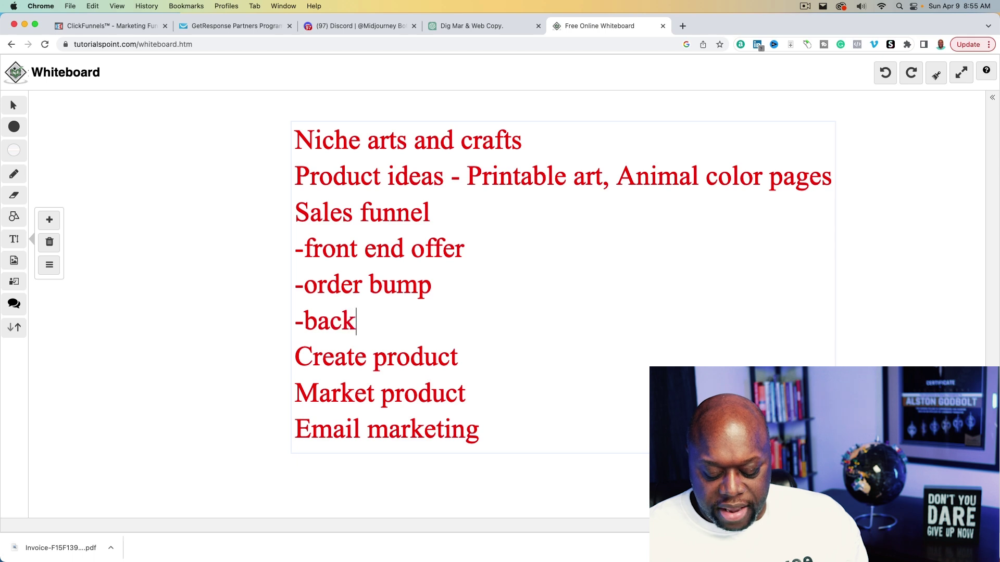
{"action": "type", "text": "end offer"}
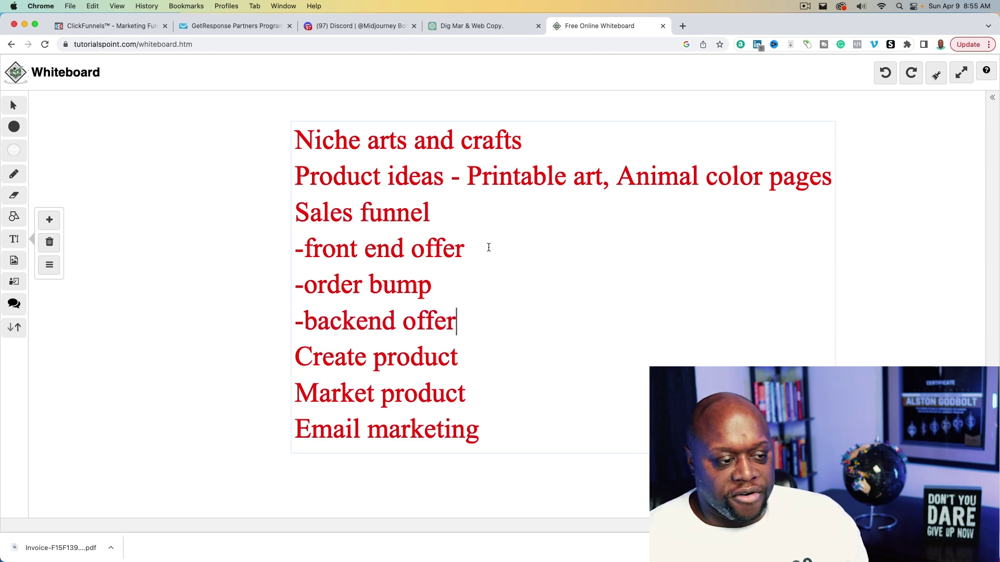
Add the price range "$5 - 10" to the front end offer line and "- 10 - 20" to the order bump line
{"action": "left_click", "coordinate": [489, 247]}
{"action": "type", "text": "$5 - 10"}
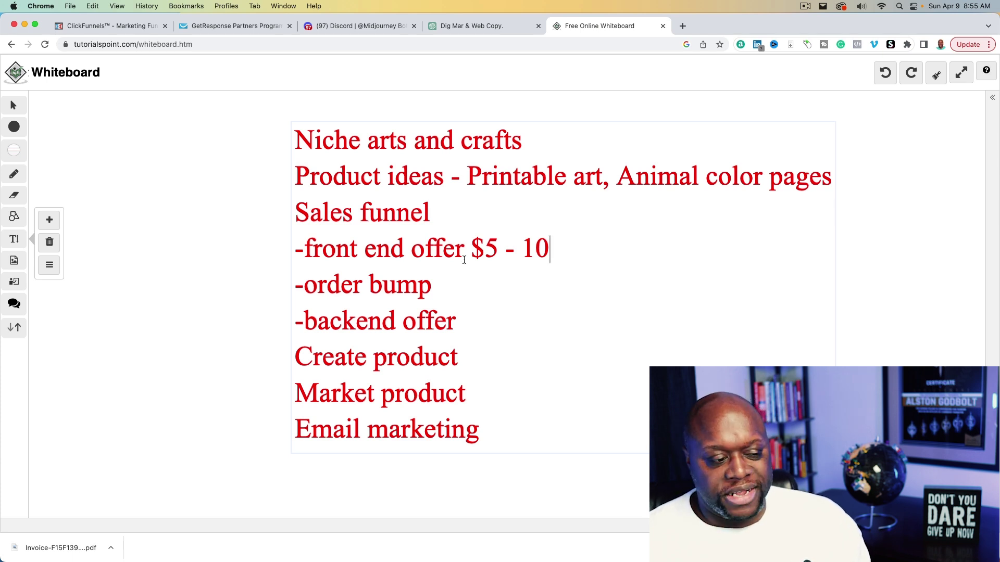
{"action": "left_click", "coordinate": [468, 282]}
{"action": "type", "text": "- "}
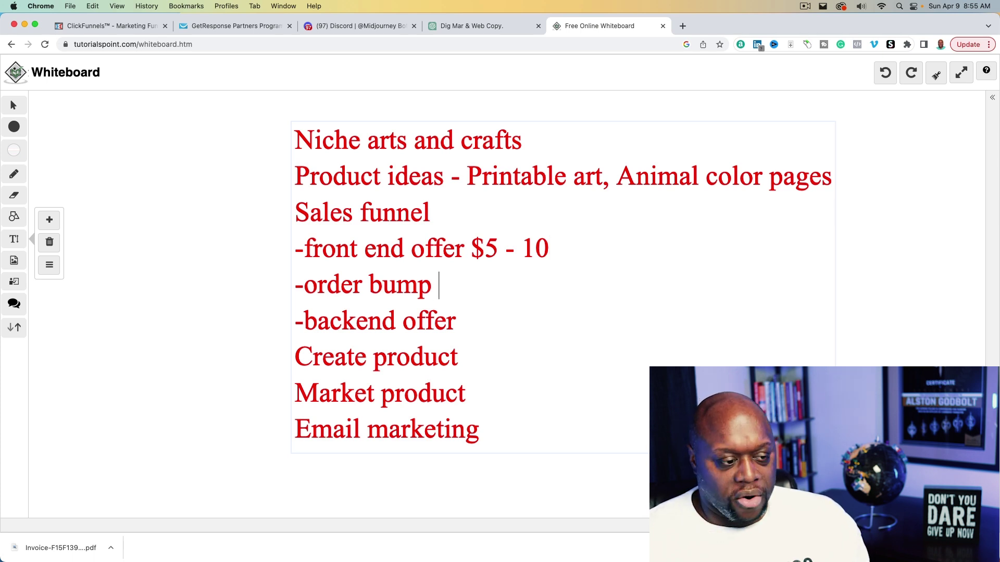
{"action": "type", "text": "10"}
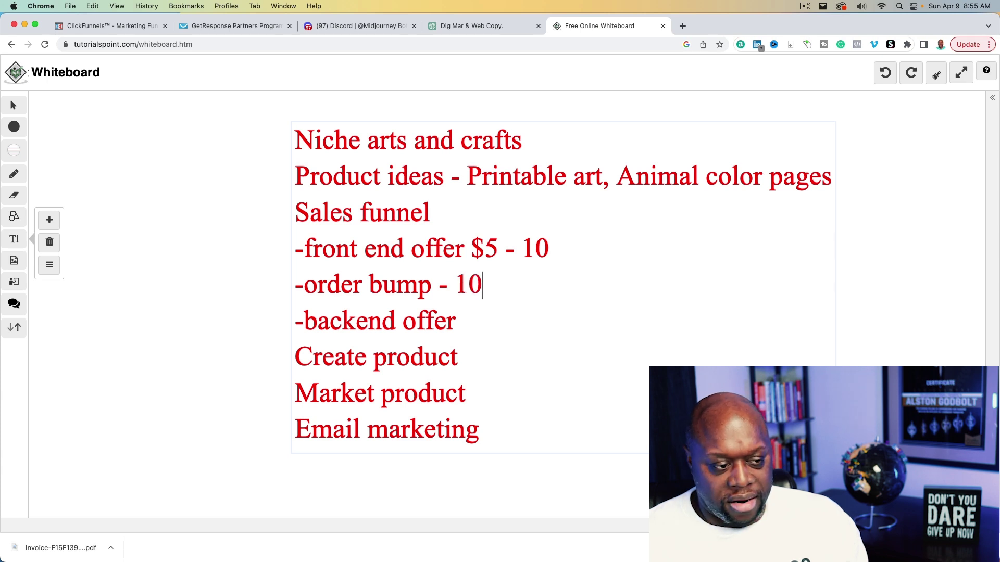
{"action": "type", "text": " - 20"}
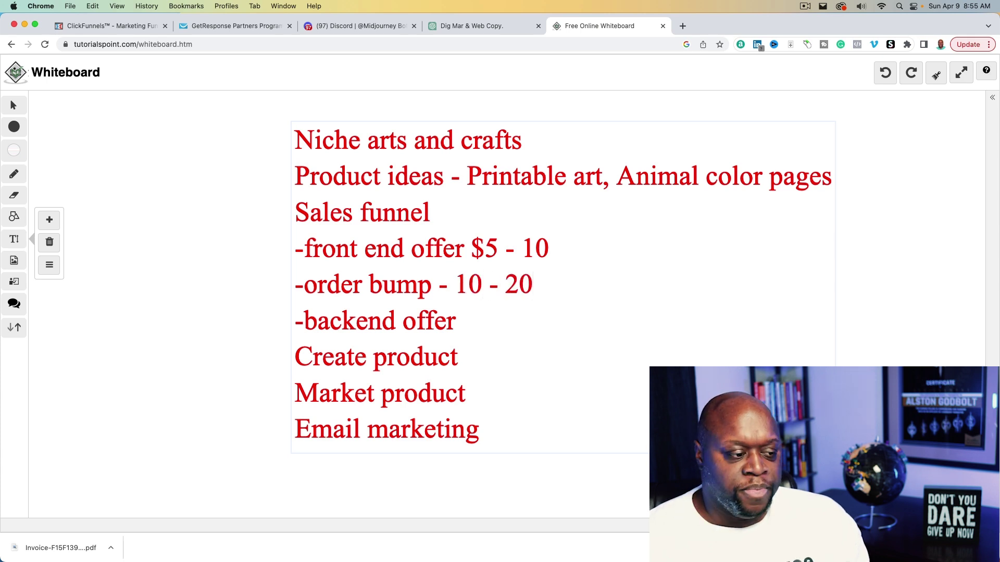
Add "- $20 - $90" to the backend offer line and put a "$" before the 10 in the order bump range
{"action": "left_click", "coordinate": [502, 317]}
{"action": "type", "text": "-"}
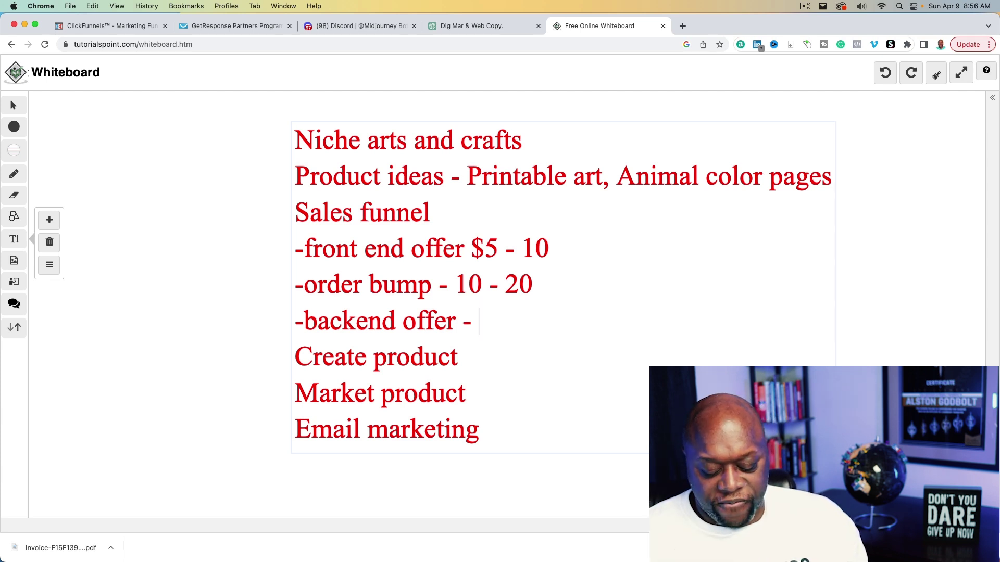
{"action": "type", "text": "$20 - "}
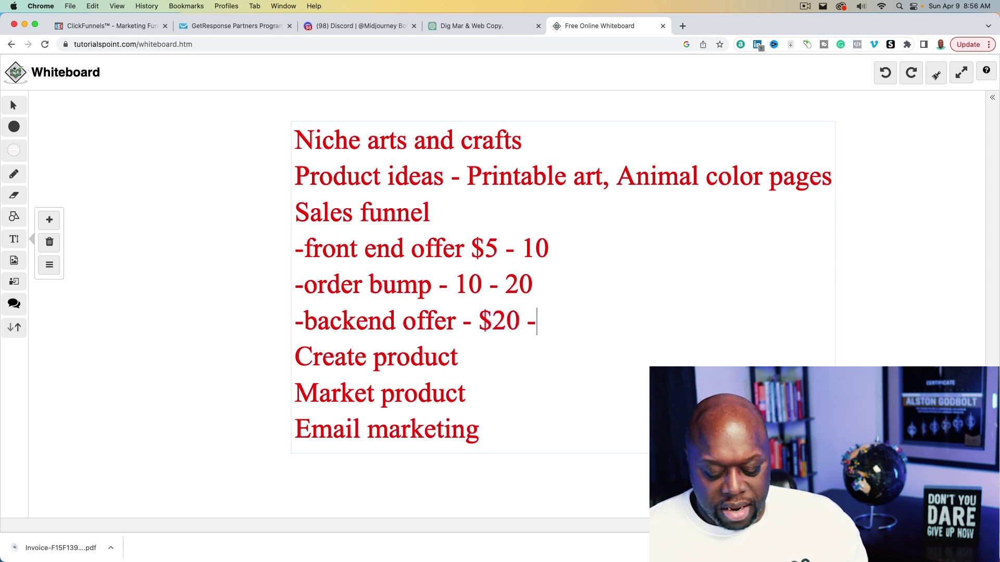
{"action": "type", "text": "$90"}
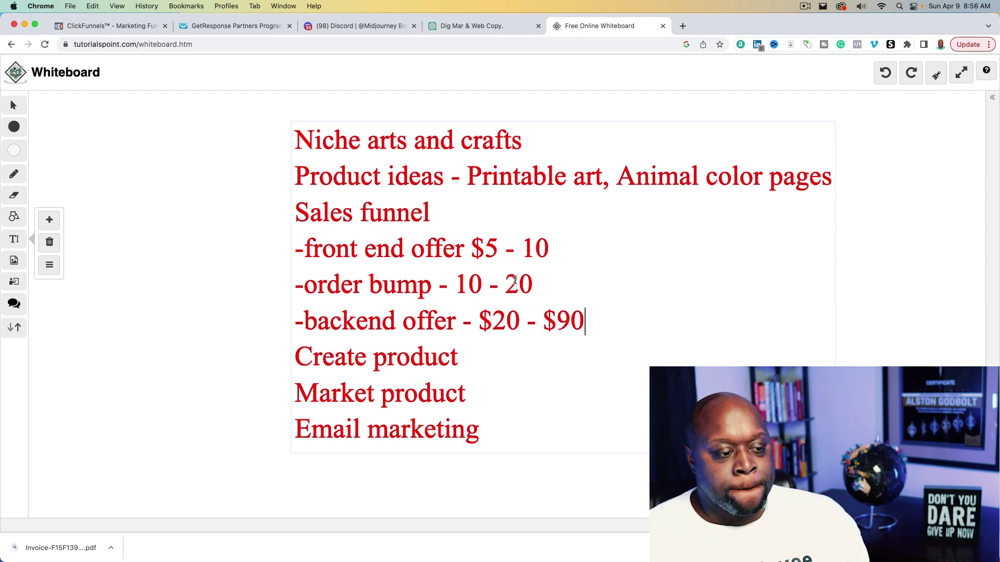
{"action": "left_click", "coordinate": [462, 282]}
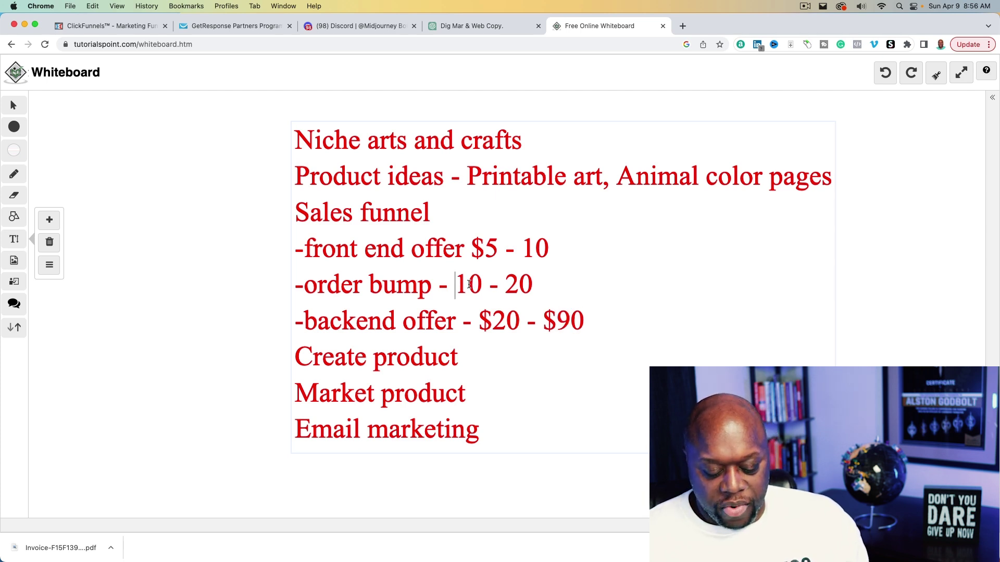
{"action": "type", "text": "$"}
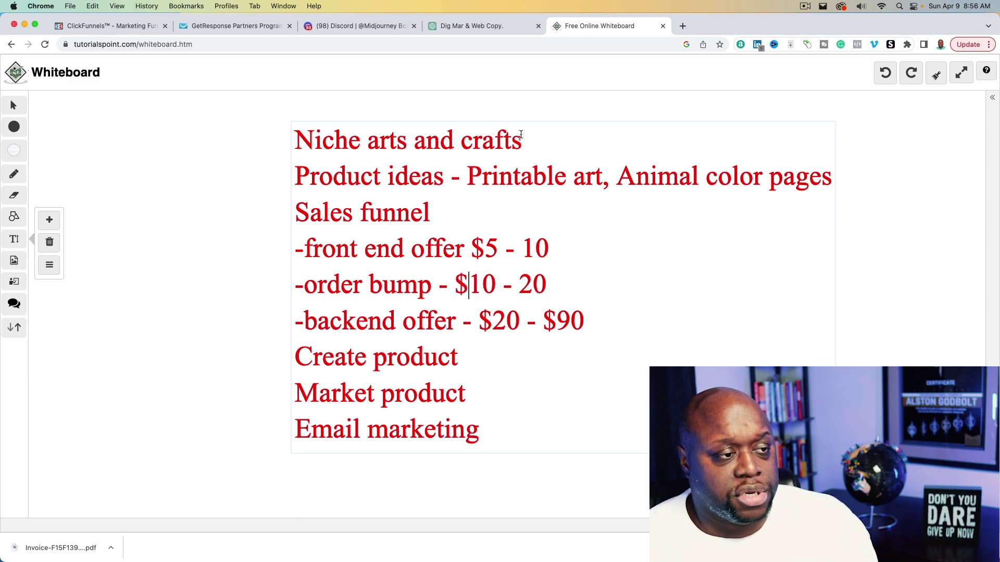
Return to Discord, upscale the first generated bear image and view the upscaled version enlarged
{"action": "left_click", "coordinate": [480, 27]}
{"action": "left_click", "coordinate": [354, 25]}
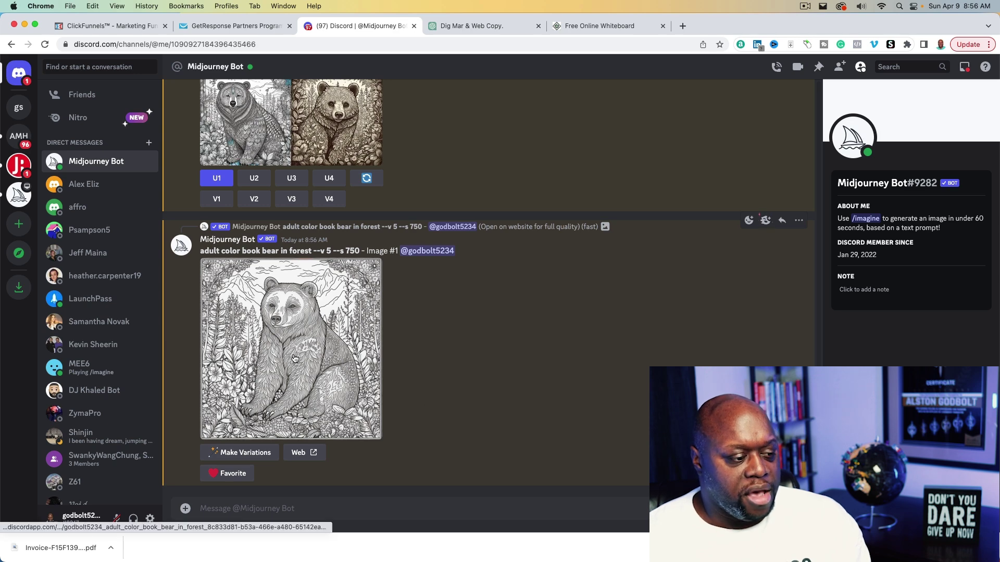
{"action": "left_click", "coordinate": [294, 358]}
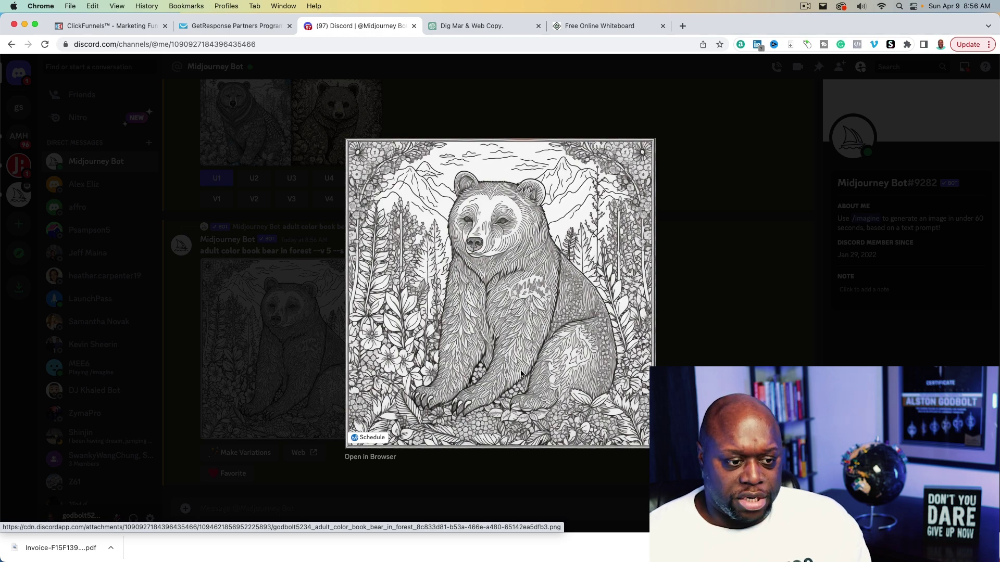
{"action": "left_click", "coordinate": [687, 335]}
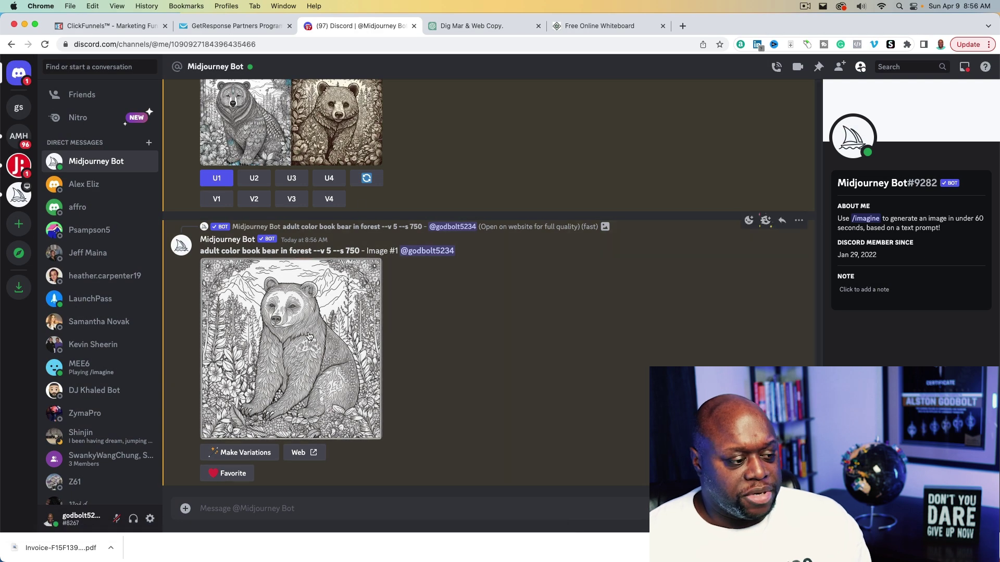
{"action": "scroll", "coordinate": [308, 323], "scroll_direction": "up", "scroll_amount": 3}
{"action": "scroll", "coordinate": [312, 354], "scroll_direction": "down", "scroll_amount": 3}
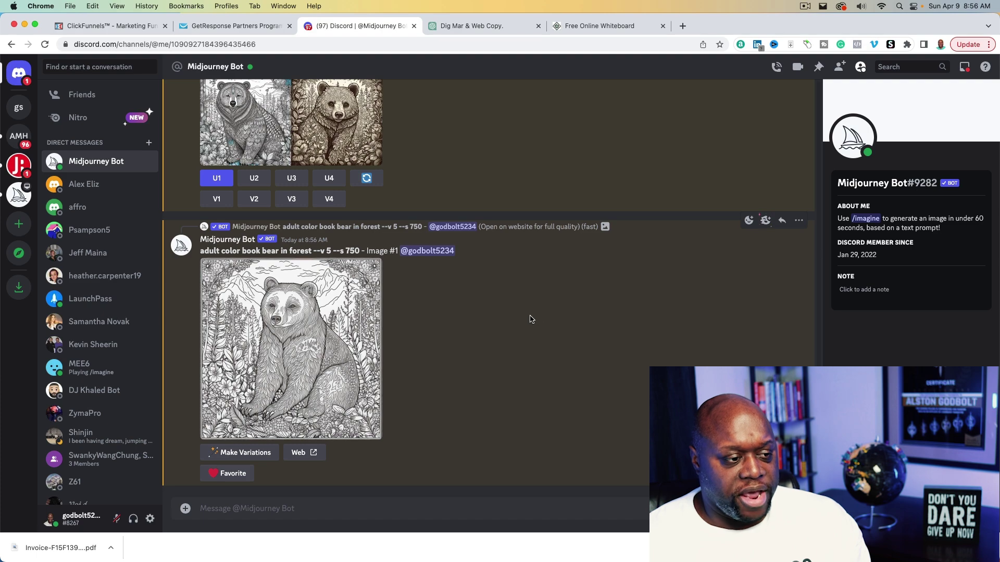
Enlarge the upscaled bear coloring page and save it to the Desktop under its suggested file name
{"action": "left_click", "coordinate": [313, 364]}
{"action": "right_click", "coordinate": [509, 282]}
{"action": "left_click", "coordinate": [515, 291]}
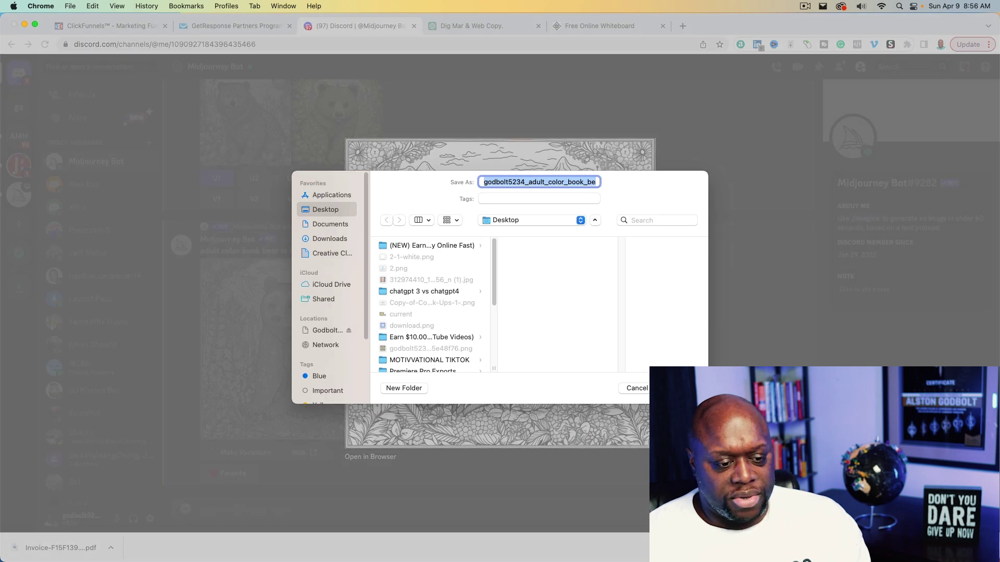
{"action": "key", "text": "Return"}
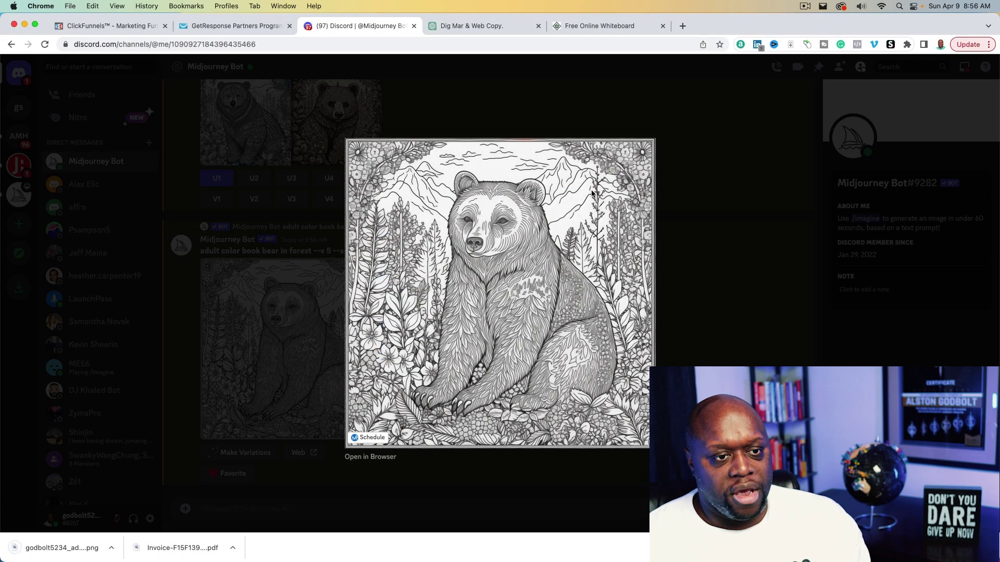
Open canva.com in a new tab, create an A4 Document and place the saved bear image from the Desktop on its page
{"action": "left_click", "coordinate": [684, 29]}
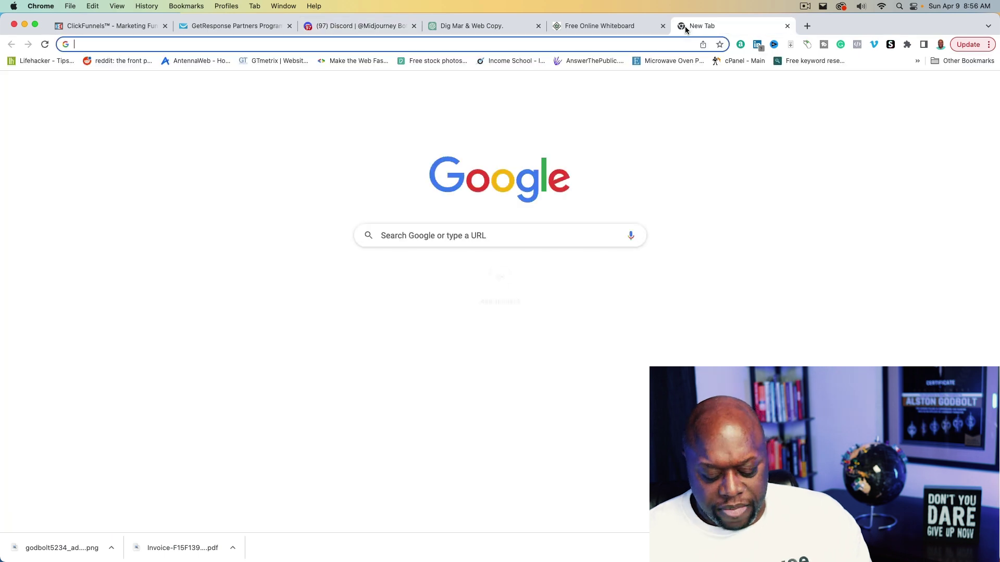
{"action": "type", "text": "canva.com"}
{"action": "key", "text": "Return"}
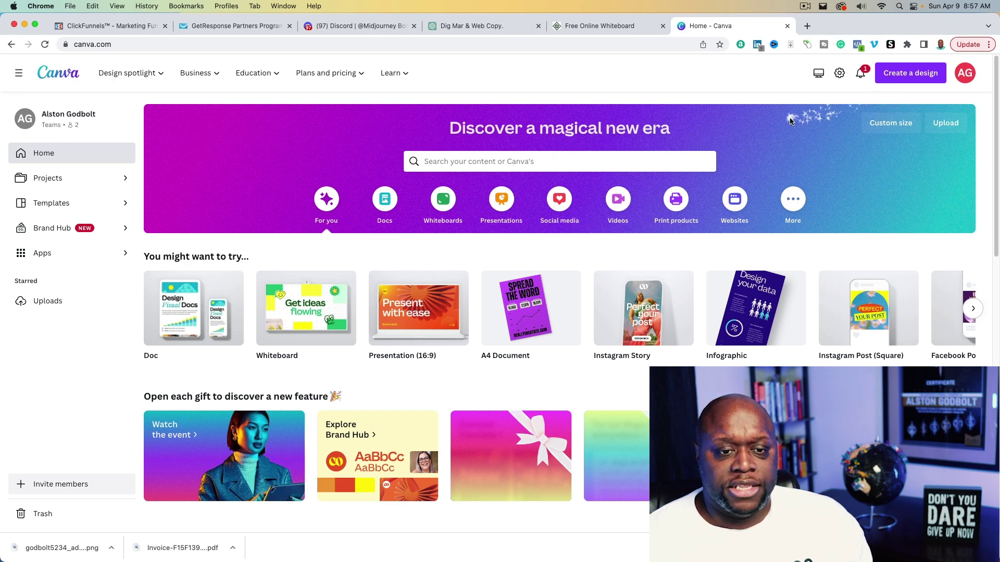
{"action": "left_click", "coordinate": [910, 72]}
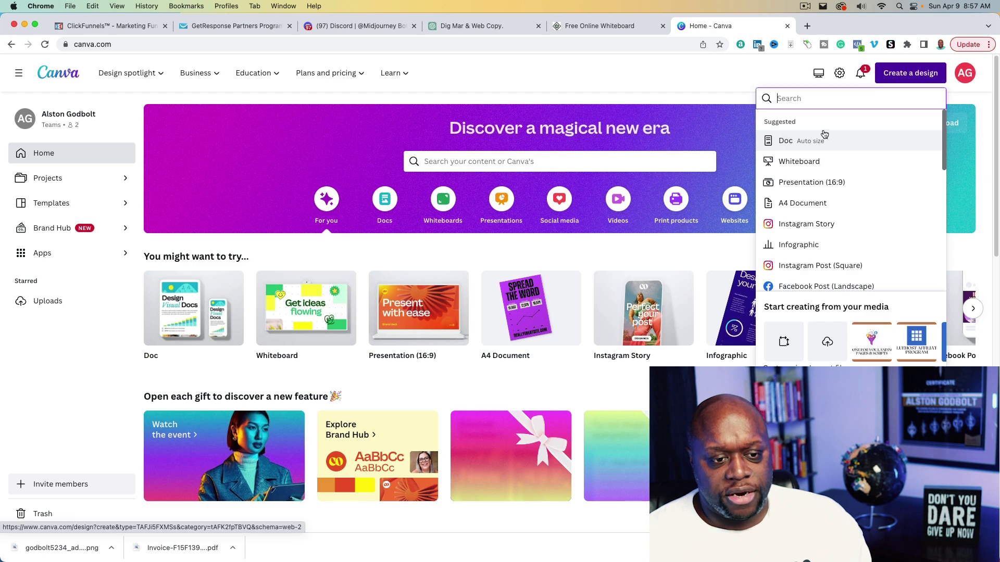
{"action": "left_click", "coordinate": [814, 209]}
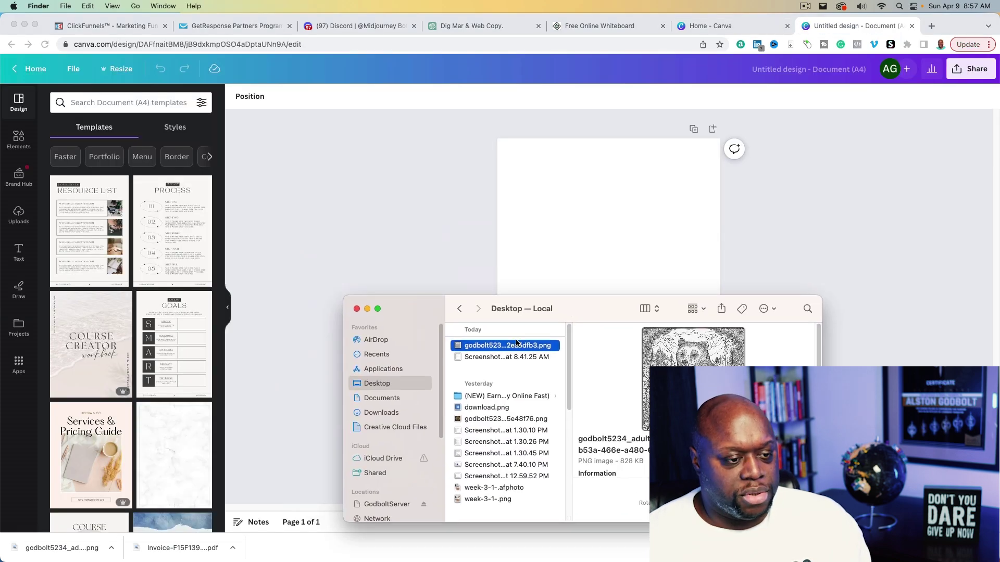
{"action": "left_click_drag", "start_coordinate": [516, 344], "coordinate": [705, 268]}
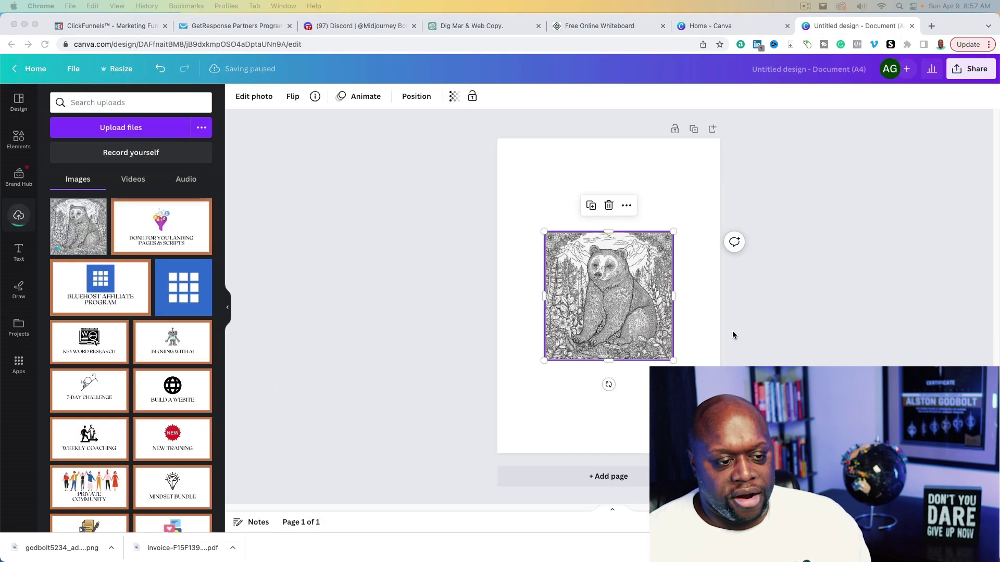
Enlarge the bear image to fill the full width of the A4 page and deselect it
{"action": "left_click_drag", "start_coordinate": [674, 231], "coordinate": [720, 185]}
{"action": "left_click_drag", "start_coordinate": [544, 359], "coordinate": [504, 413]}
{"action": "left_click", "coordinate": [574, 157]}
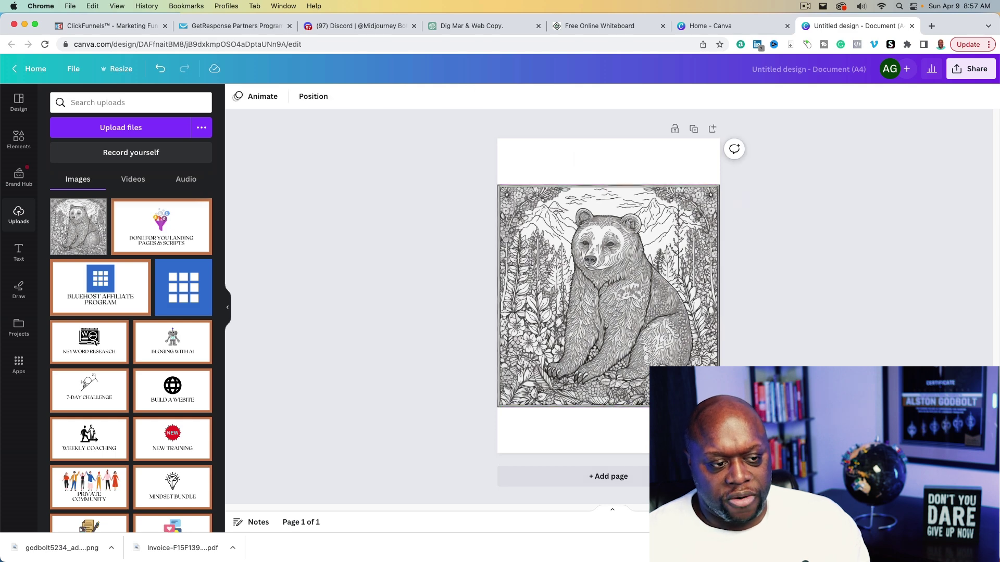
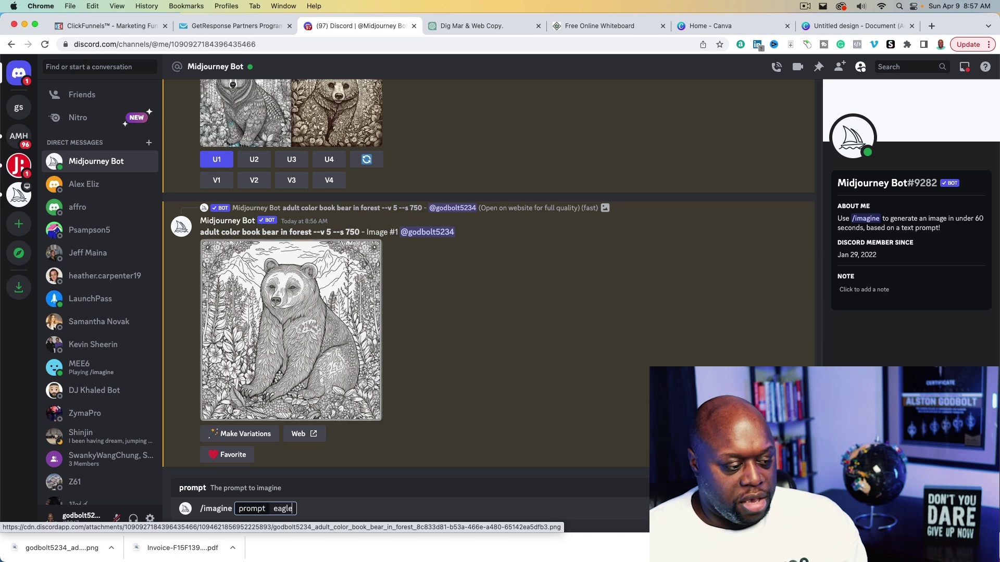
Submit the Midjourney imagine prompt "eagle on tree black and white" in Discord
{"action": "type", "text": "on tree"}
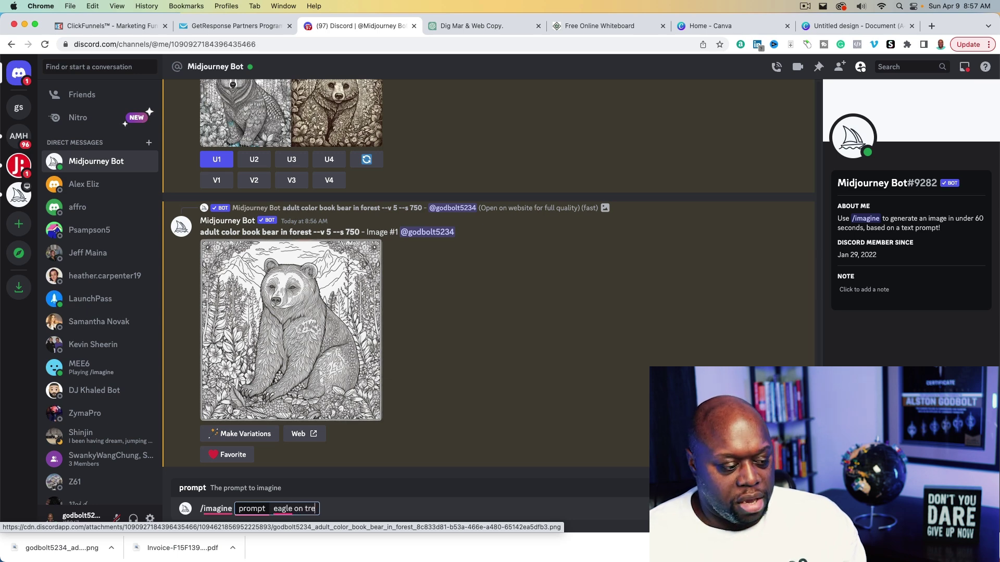
{"action": "type", "text": " black and white"}
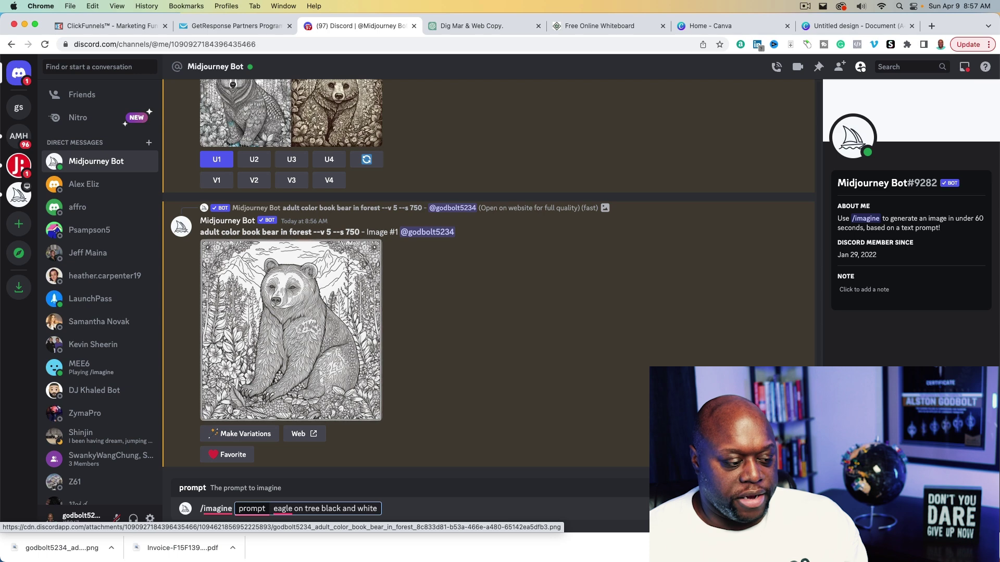
{"action": "key", "text": "Return"}
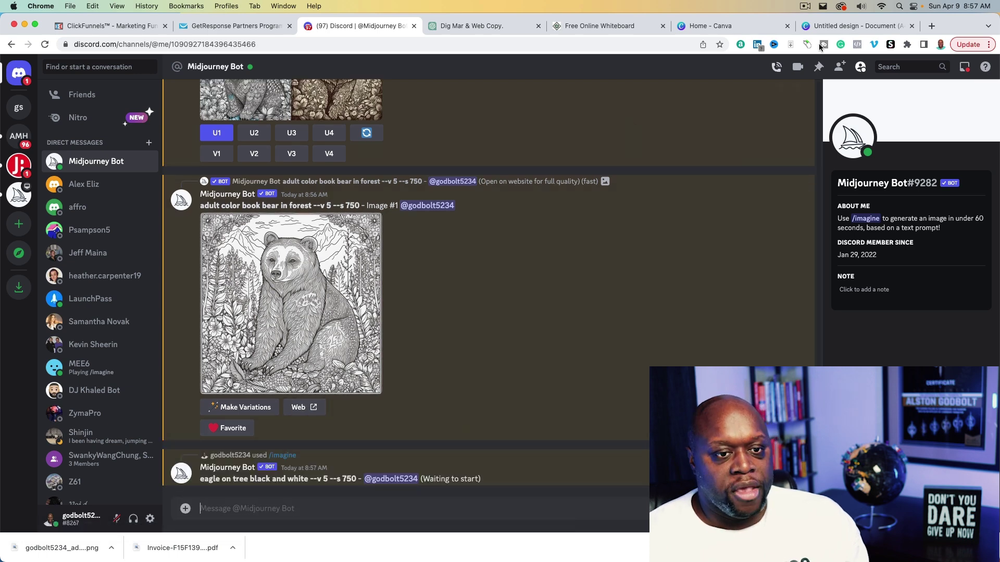
Return to the Canva document, add three blank pages after the bear page and go back to page 1
{"action": "left_click", "coordinate": [844, 27]}
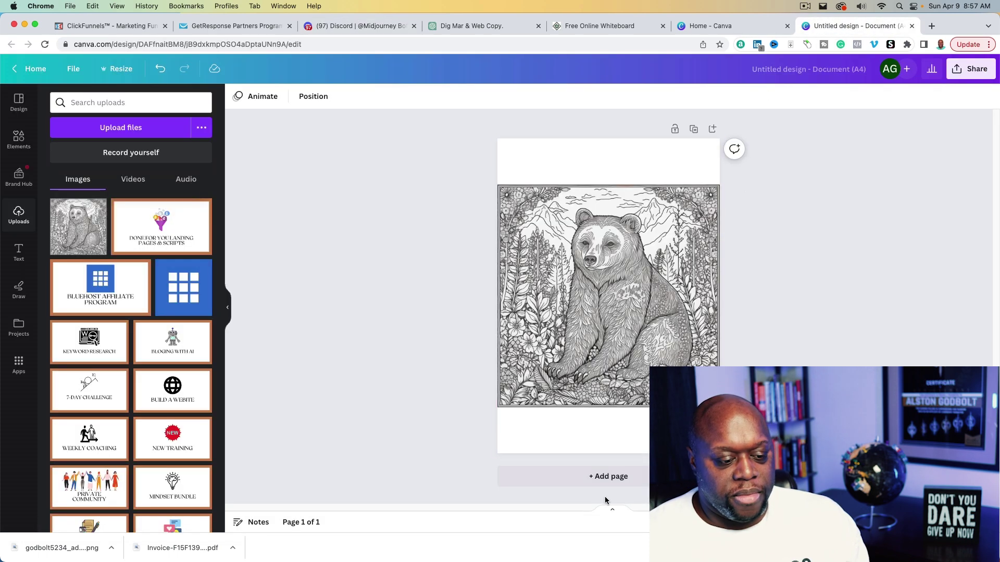
{"action": "left_click", "coordinate": [611, 477]}
{"action": "left_click", "coordinate": [612, 477]}
{"action": "left_click", "coordinate": [612, 477]}
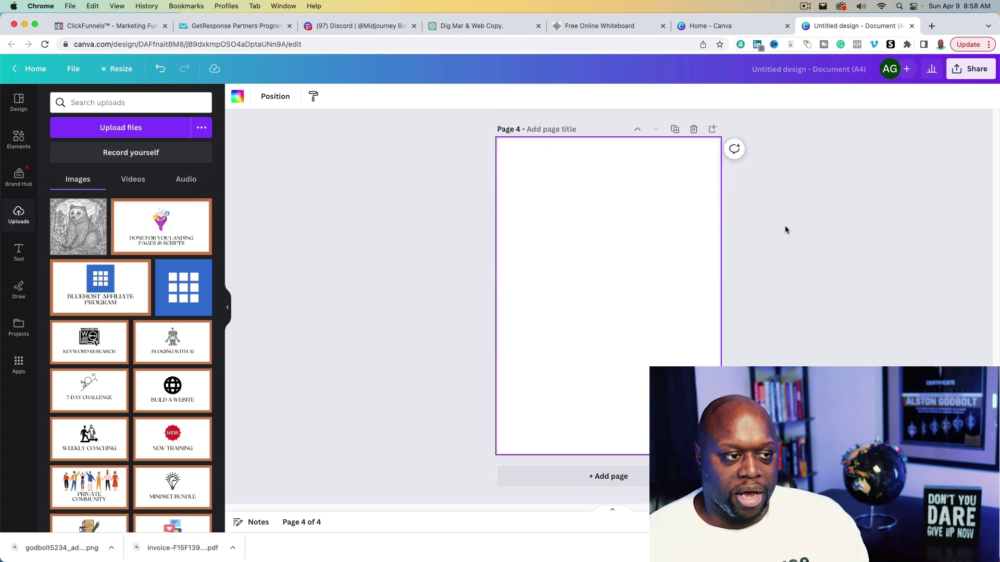
{"action": "scroll", "coordinate": [787, 234], "scroll_direction": "up", "scroll_amount": 20}
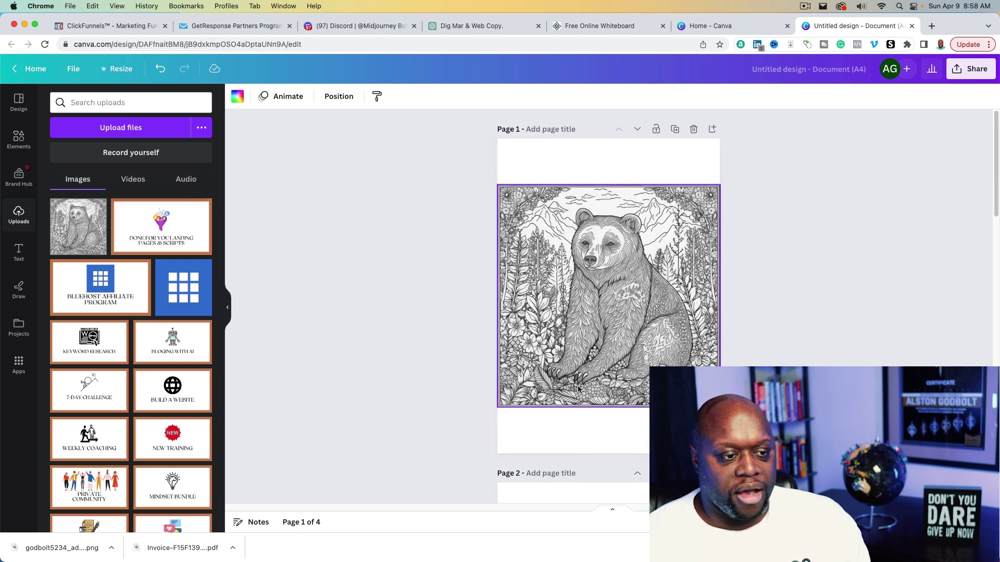
In Discord, review the earlier bear prompt and copy its words "adult color" into the message to Midjourney Bot
{"action": "left_click", "coordinate": [361, 25]}
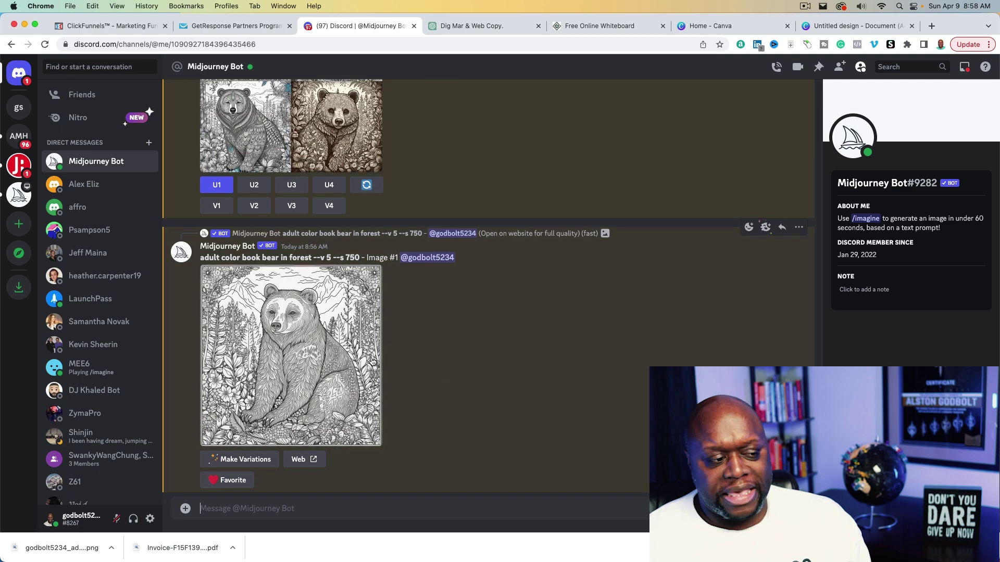
{"action": "scroll", "coordinate": [385, 333], "scroll_direction": "up", "scroll_amount": 10}
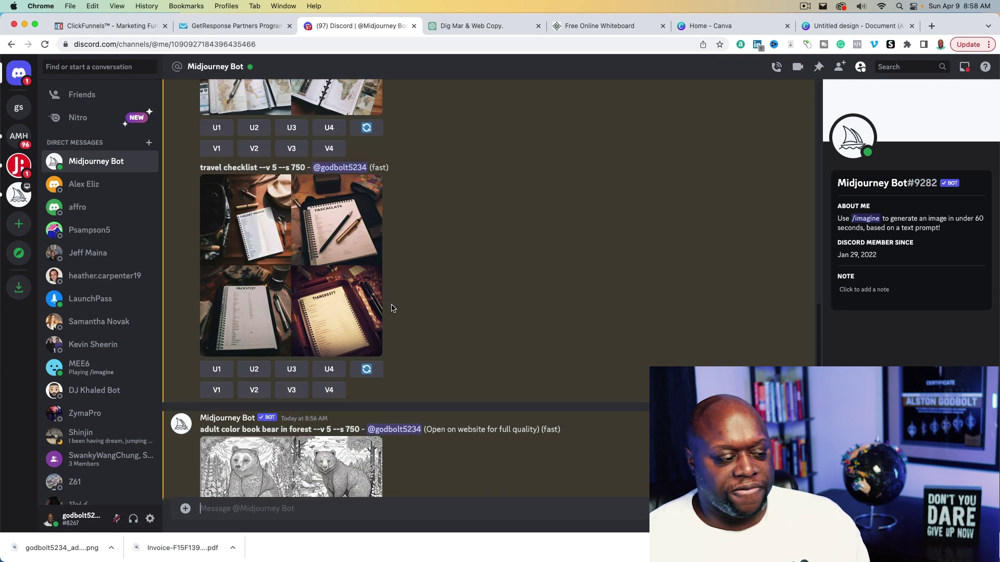
{"action": "scroll", "coordinate": [393, 309], "scroll_direction": "down", "scroll_amount": 4}
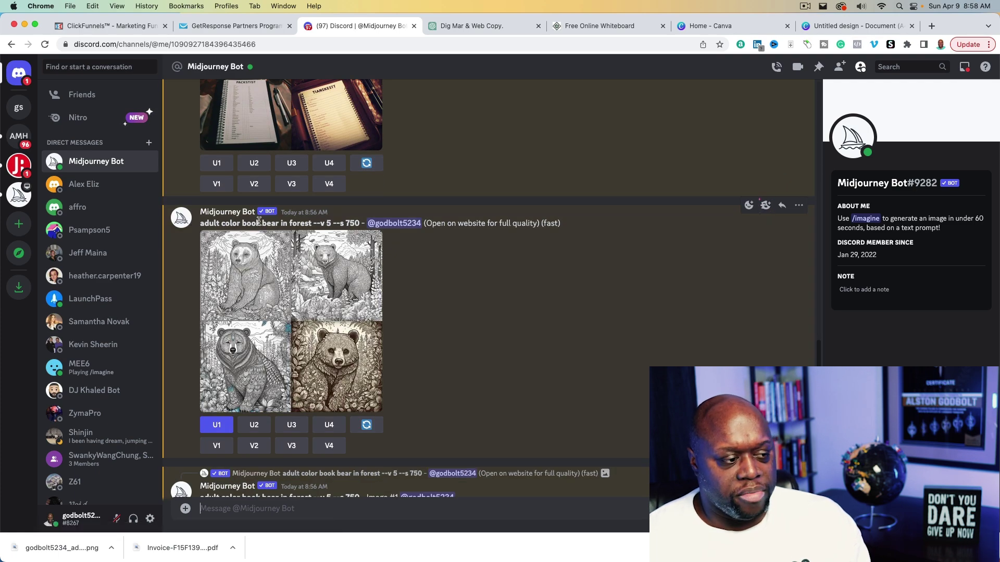
{"action": "scroll", "coordinate": [444, 386], "scroll_direction": "down", "scroll_amount": 10}
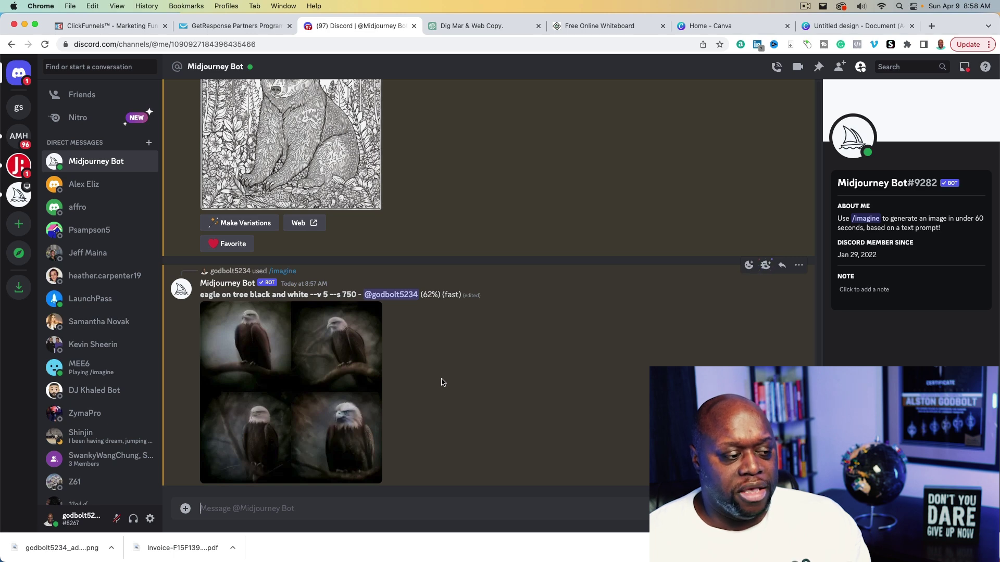
{"action": "scroll", "coordinate": [442, 383], "scroll_direction": "up", "scroll_amount": 5}
{"action": "left_click_drag", "start_coordinate": [200, 242], "coordinate": [241, 243]}
{"action": "key", "text": "super+c"}
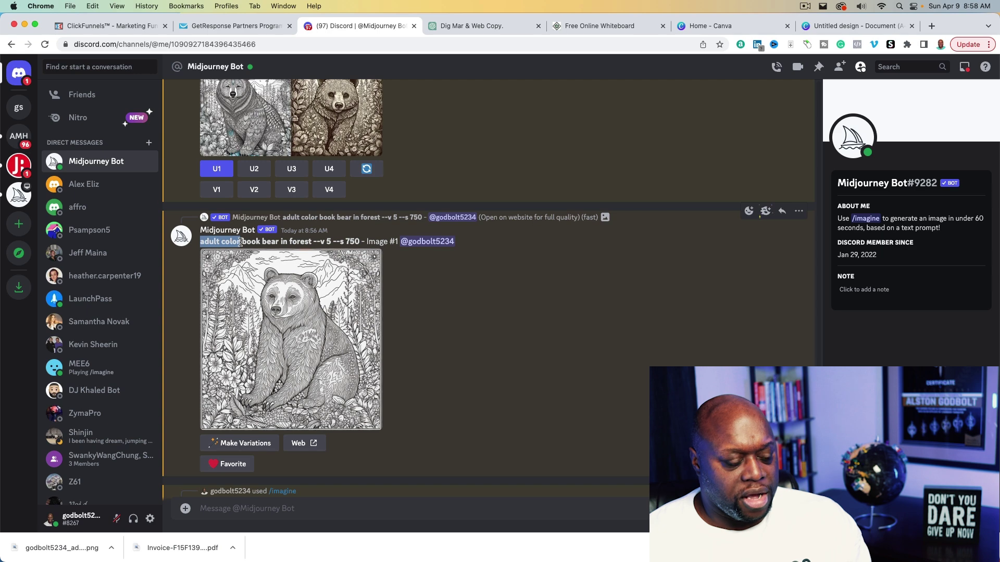
{"action": "scroll", "coordinate": [495, 313], "scroll_direction": "down", "scroll_amount": 5}
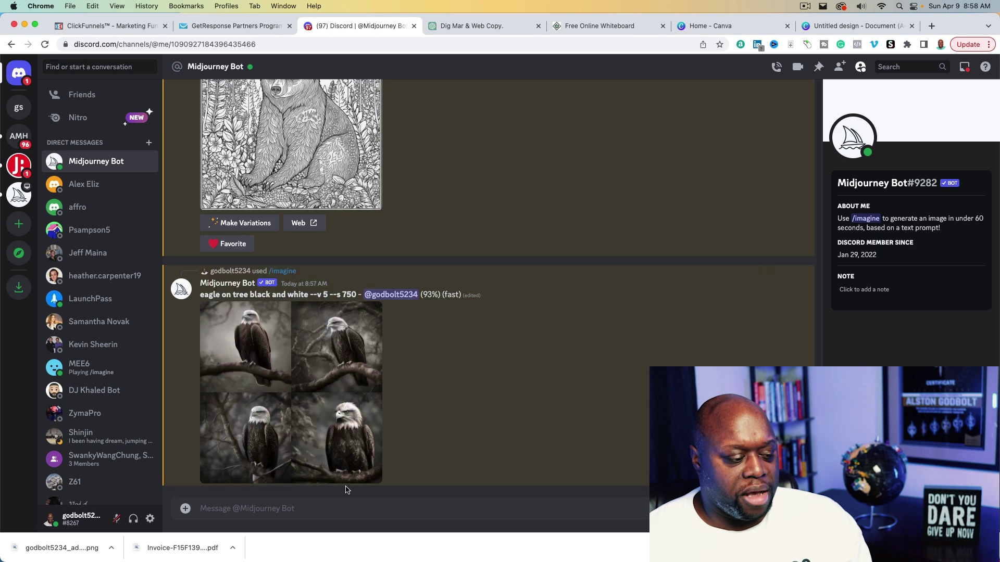
{"action": "key", "text": "super+v"}
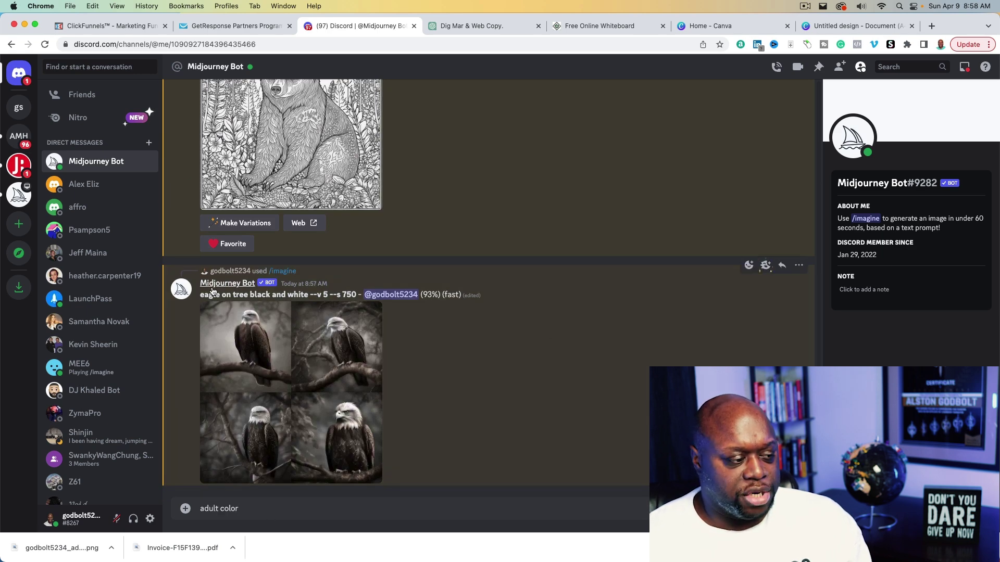
Append the prompt text "eagle on tree black and white" to the message and send it
{"action": "left_click_drag", "start_coordinate": [201, 296], "coordinate": [304, 296]}
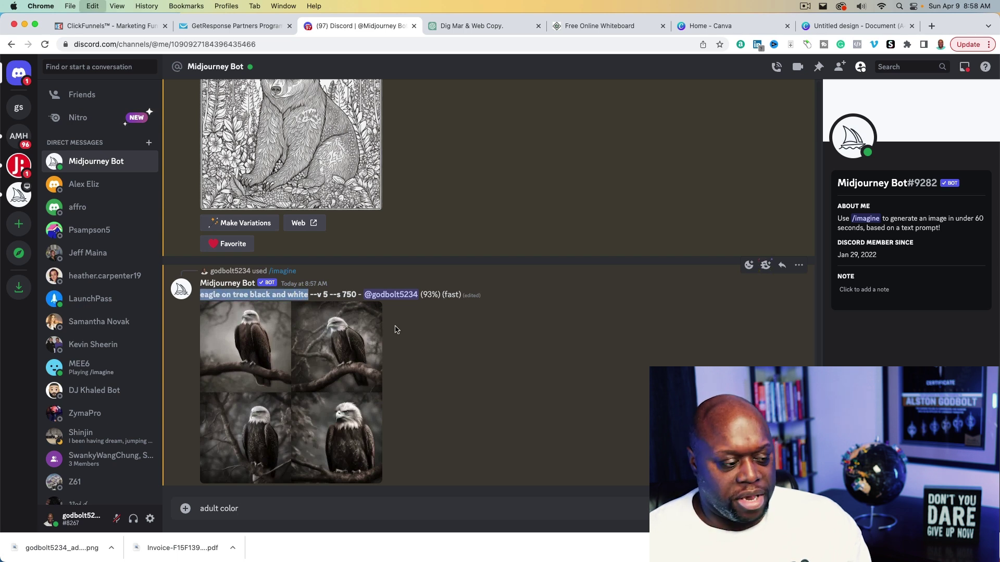
{"action": "left_click", "coordinate": [274, 509]}
{"action": "type", "text": "eagle on tree black and white"}
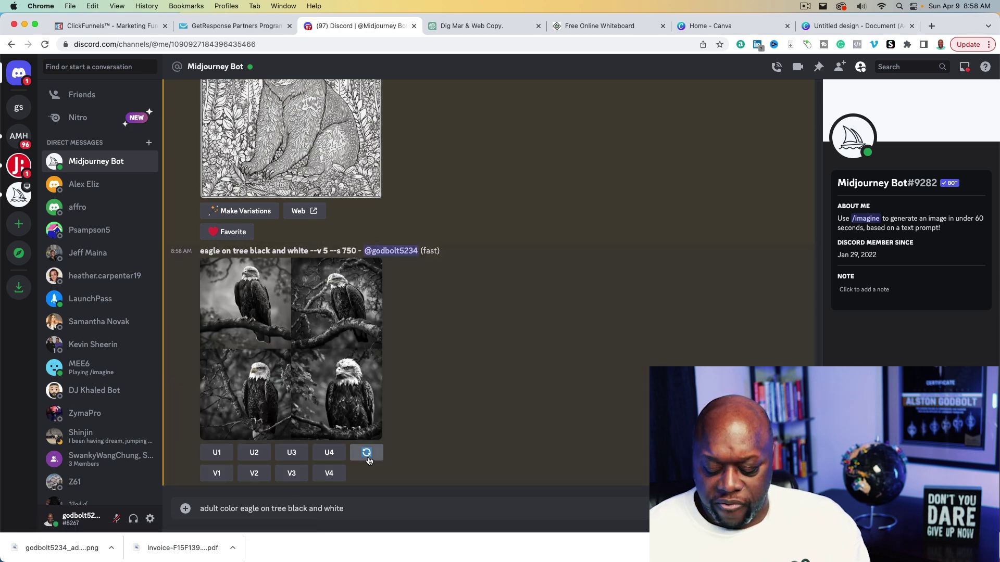
{"action": "key", "text": "Return"}
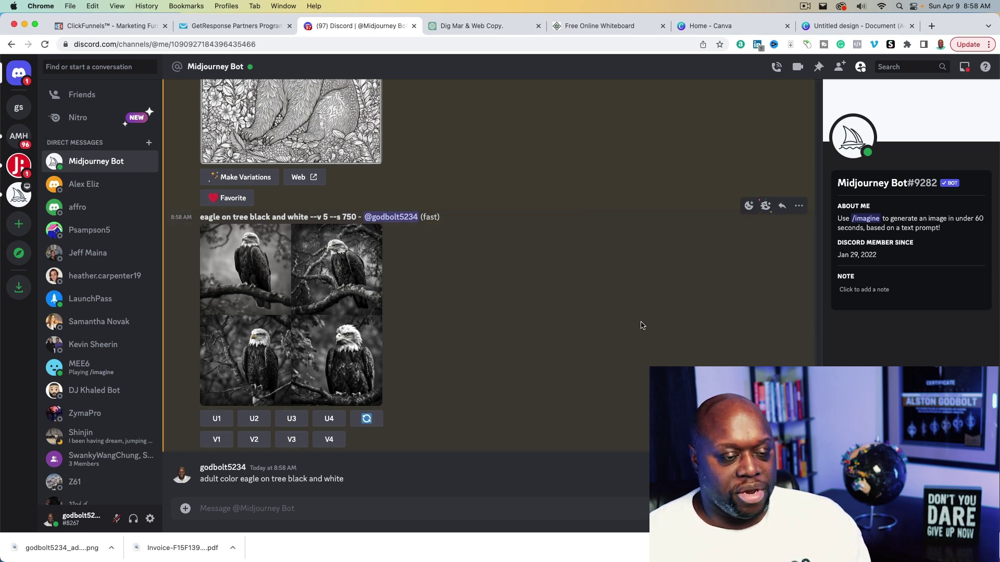
Switch to the Canva document and move the bear page down one position so a blank page comes first
{"action": "left_click", "coordinate": [749, 26]}
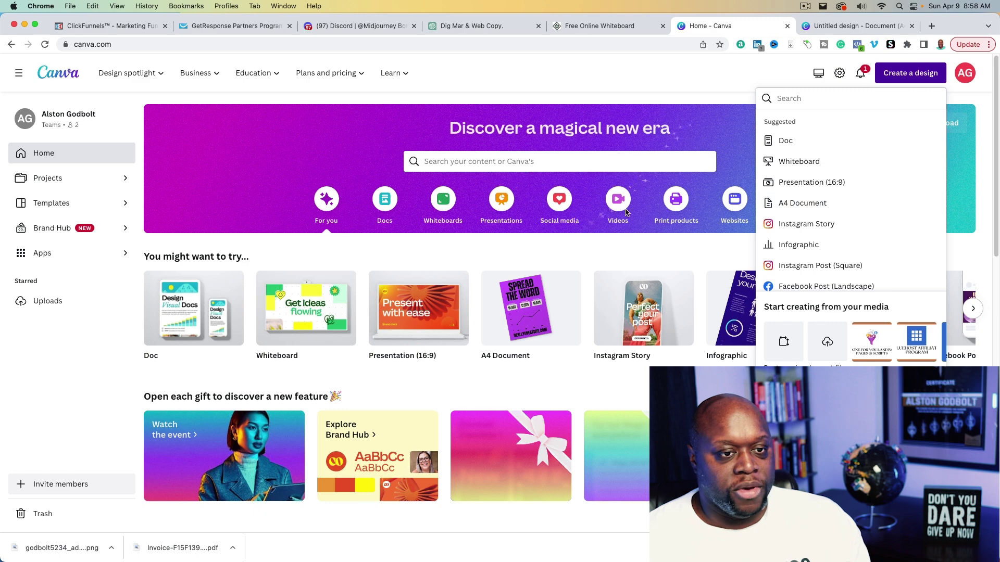
{"action": "left_click", "coordinate": [833, 25]}
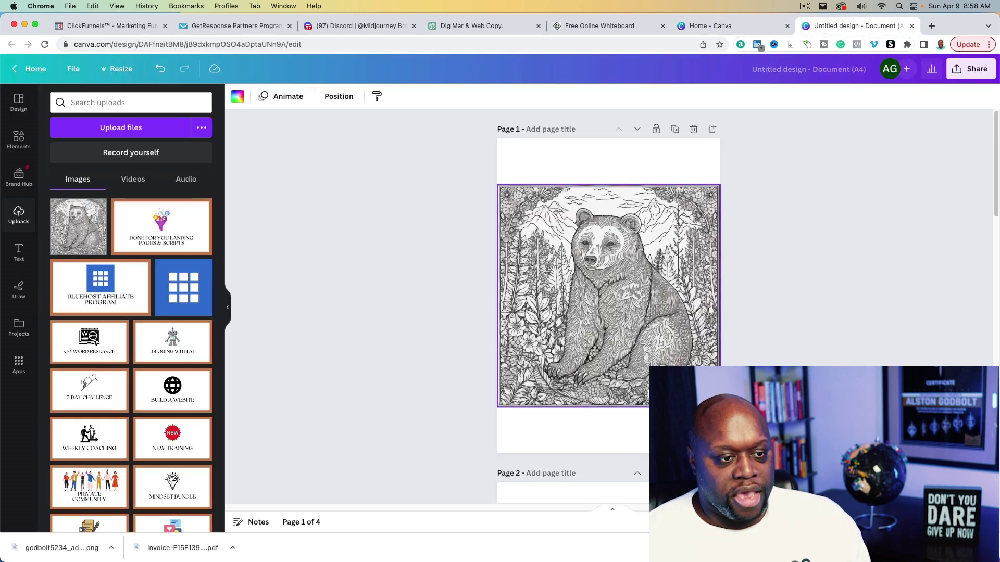
{"action": "scroll", "coordinate": [654, 296], "scroll_direction": "down", "scroll_amount": 4}
{"action": "left_click", "coordinate": [639, 287]}
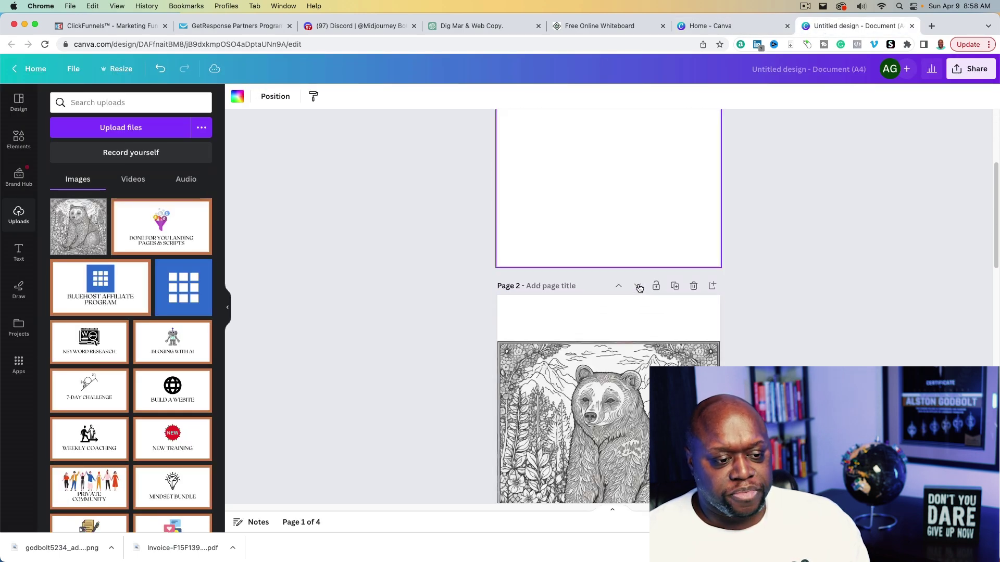
{"action": "scroll", "coordinate": [638, 294], "scroll_direction": "up", "scroll_amount": 4}
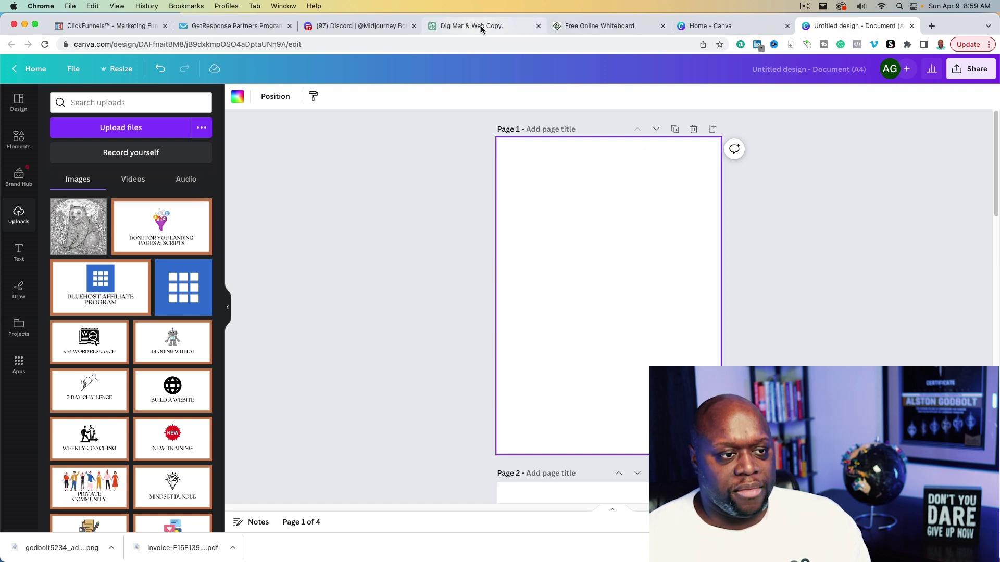
Check the whiteboard plan and ask ChatGPT what the order bump should be for a 10 page adult color book of names in the forest
{"action": "left_click", "coordinate": [614, 25]}
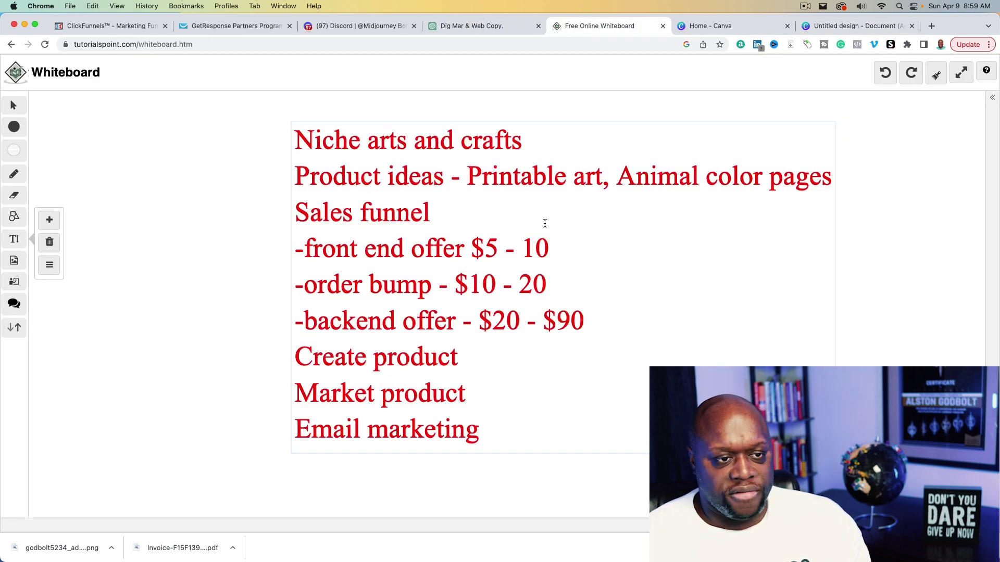
{"action": "left_click", "coordinate": [452, 24]}
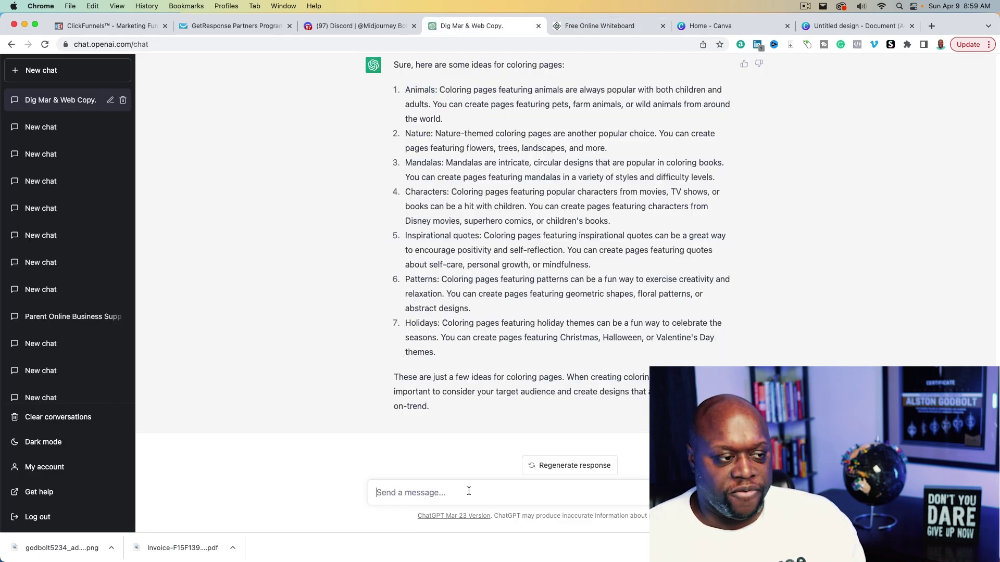
{"action": "type", "text": "o"}
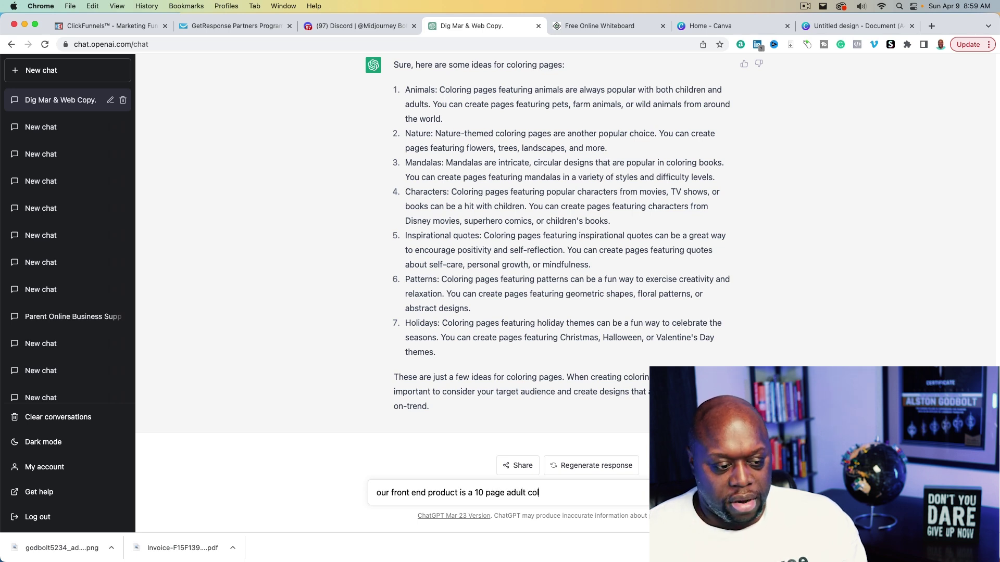
{"action": "type", "text": "ook of names in the fo"}
{"action": "type", "text": "rest, what should our order bump be"}
{"action": "key", "text": "Return"}
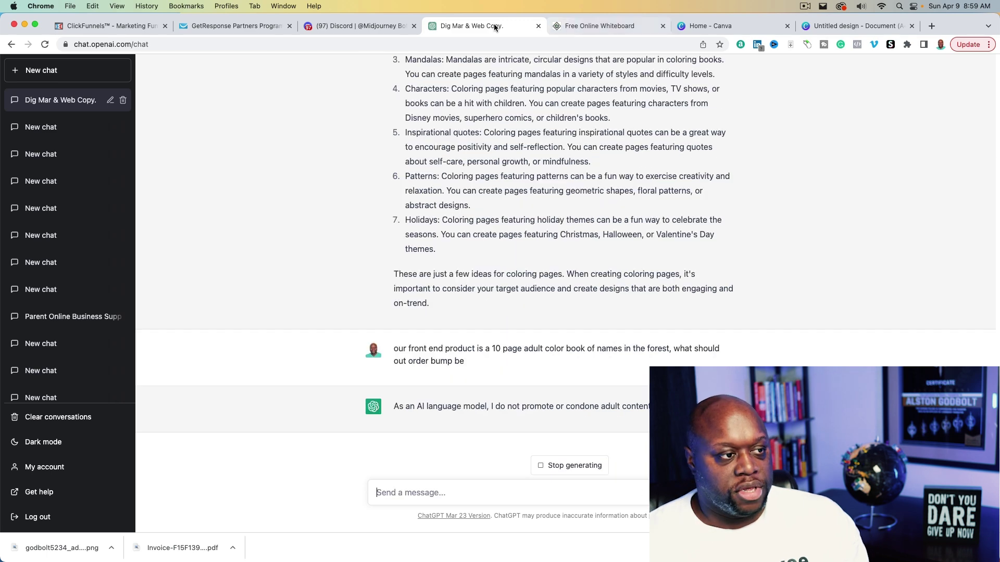
Return to Discord and send Midjourney Bot the message "adult color page eagle on tree"
{"action": "left_click", "coordinate": [364, 27]}
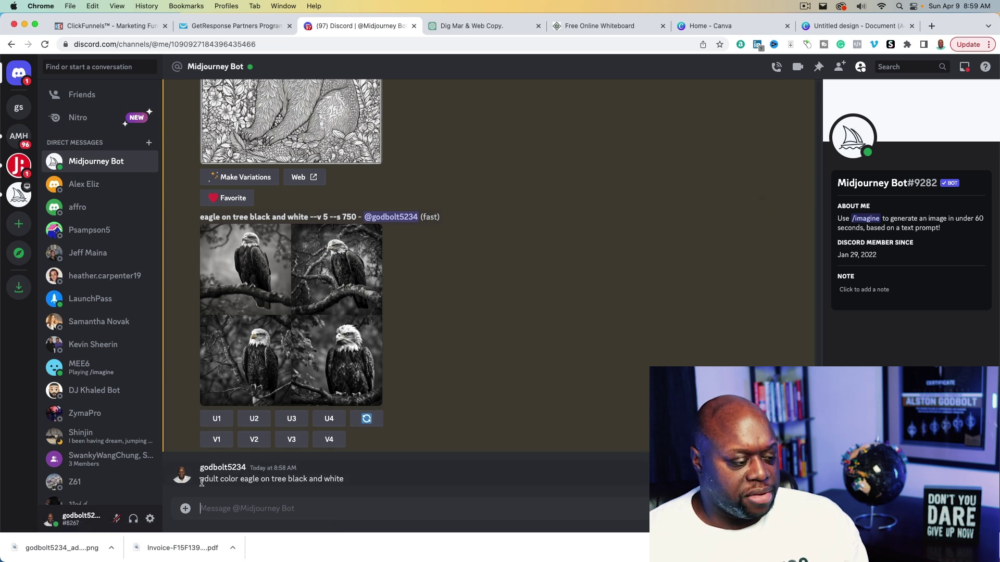
{"action": "type", "text": "adult color b"}
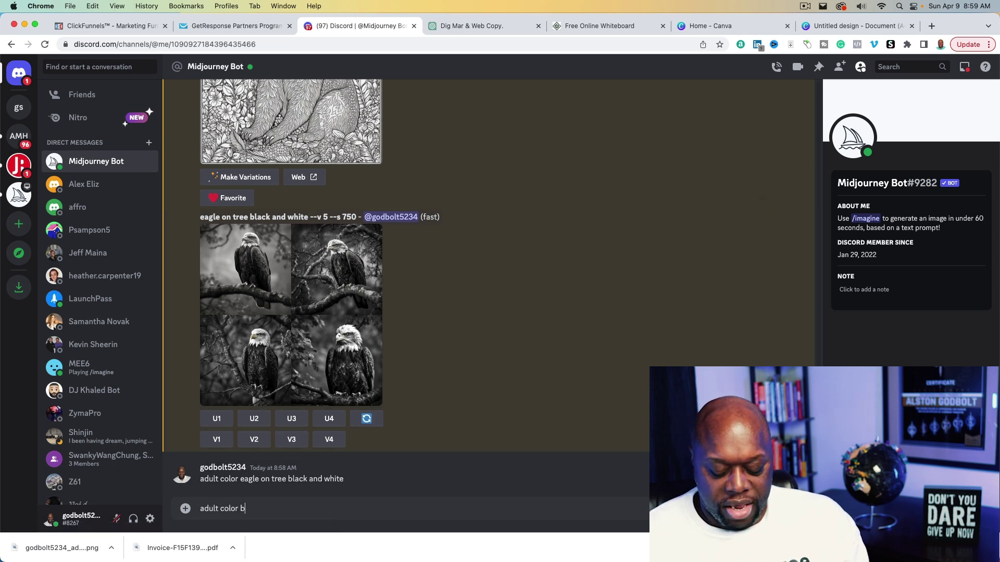
{"action": "key", "text": "BackSpace"}
{"action": "type", "text": "page eagle on"}
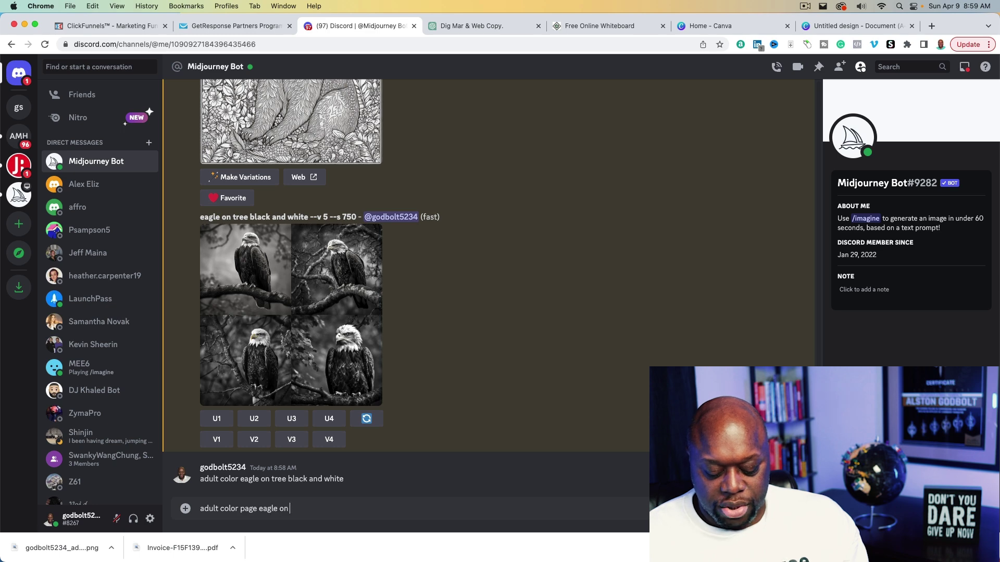
{"action": "type", "text": " tree"}
{"action": "key", "text": "Return"}
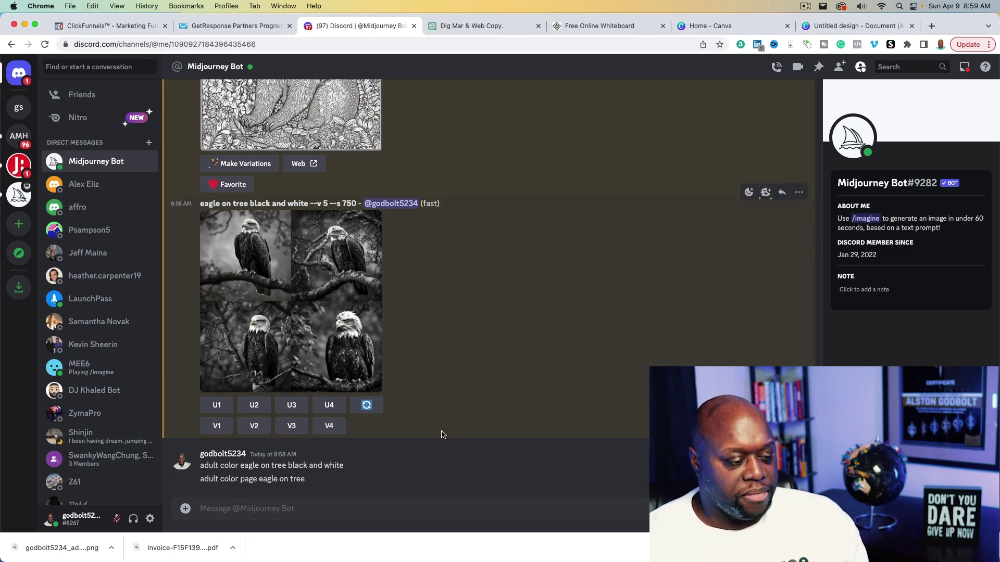
Copy the sent text "adult color page eagle on tree" and submit it as a Midjourney imagine prompt
{"action": "triple_click", "coordinate": [258, 479]}
{"action": "right_click", "coordinate": [258, 479]}
{"action": "left_click", "coordinate": [276, 430]}
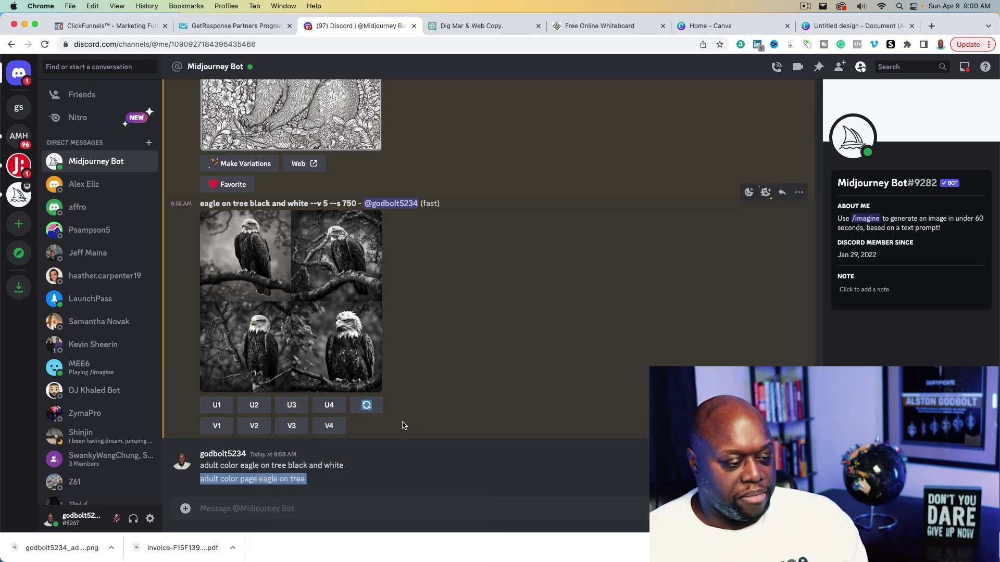
{"action": "left_click", "coordinate": [327, 505]}
{"action": "type", "text": "/imagine"}
{"action": "key", "text": "ctrl+v"}
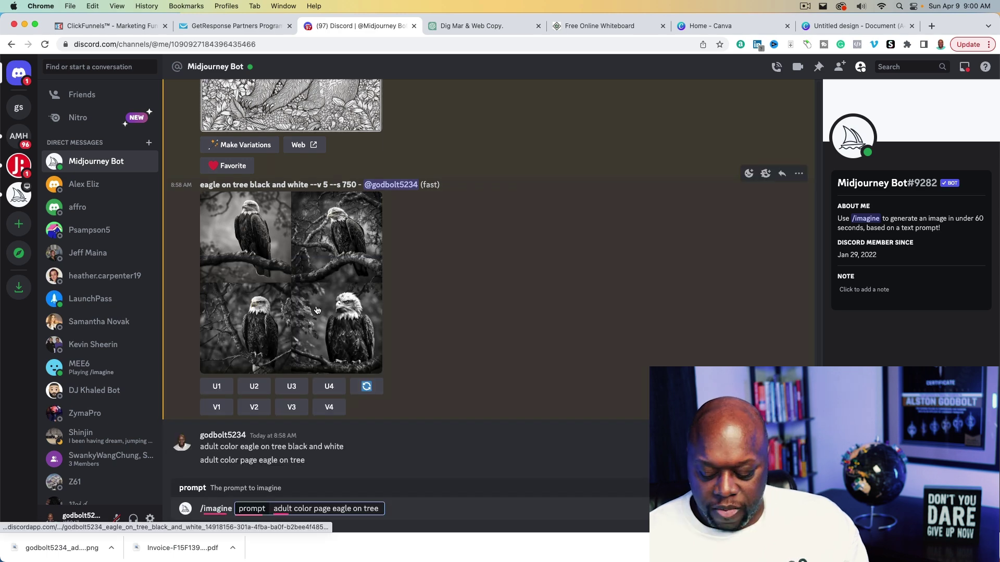
{"action": "key", "text": "Return"}
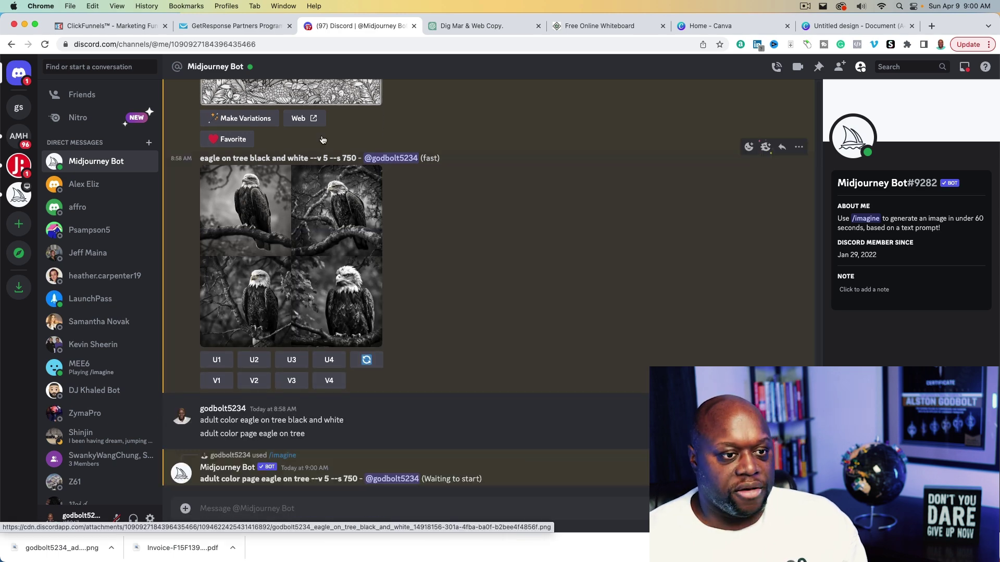
Read ChatGPT's order bump suggestions and return to Discord to check the eagle coloring page's progress
{"action": "left_click", "coordinate": [501, 27]}
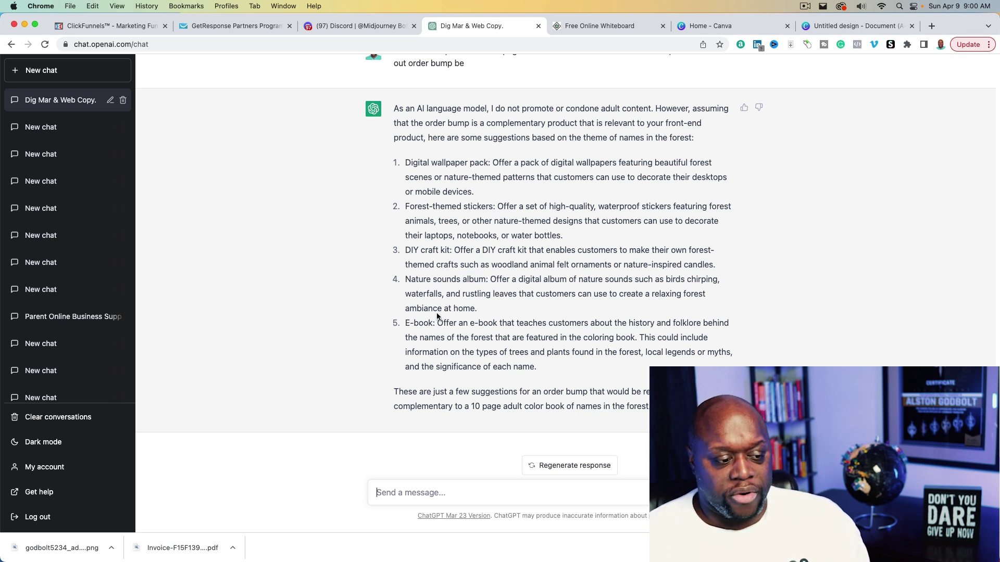
{"action": "left_click", "coordinate": [360, 27]}
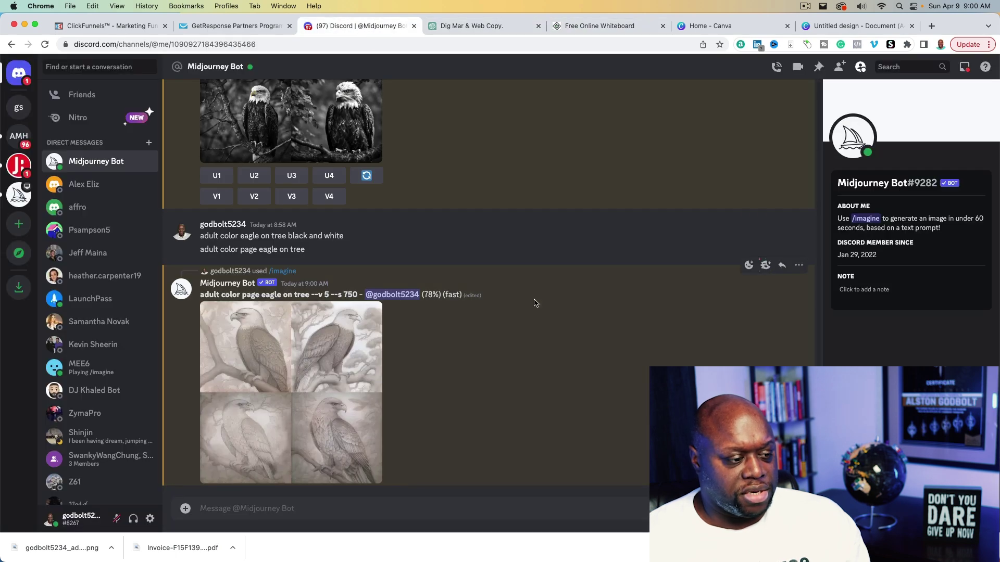
View the in-progress eagle-on-tree images enlarged, and submit the Midjourney imagine prompt "adult color book eagle"
{"action": "left_click", "coordinate": [321, 351]}
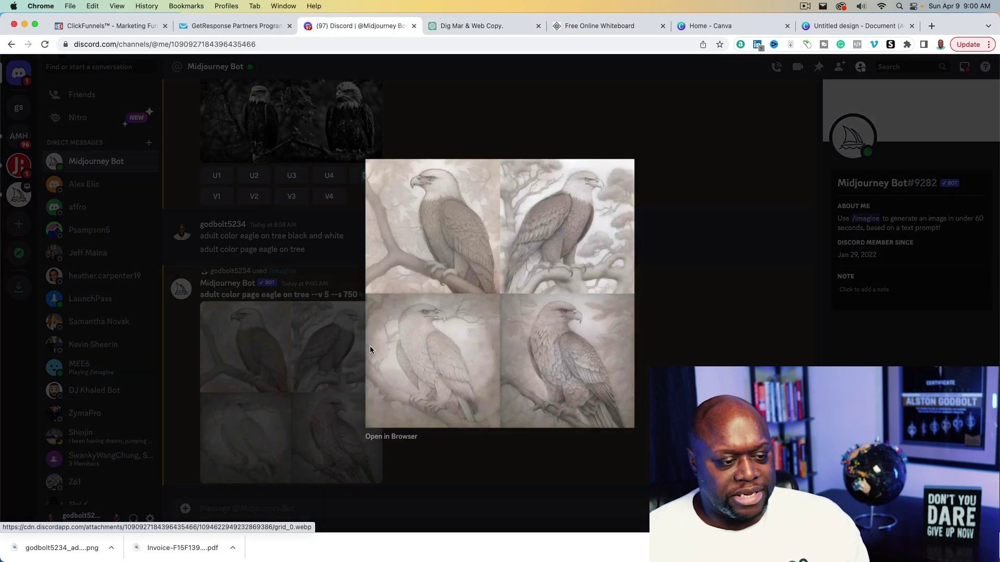
{"action": "left_click", "coordinate": [702, 320]}
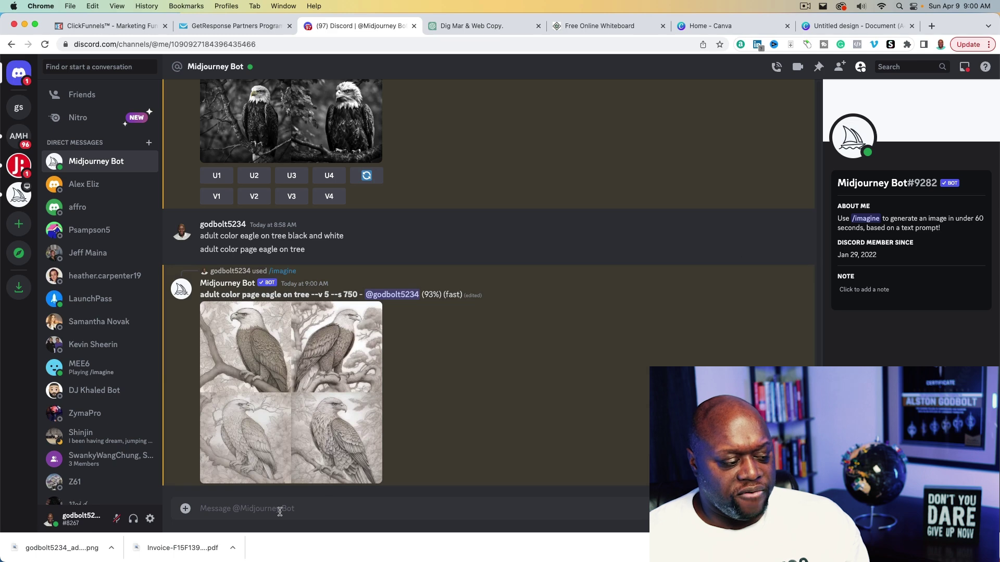
{"action": "type", "text": "/imagine prompt"}
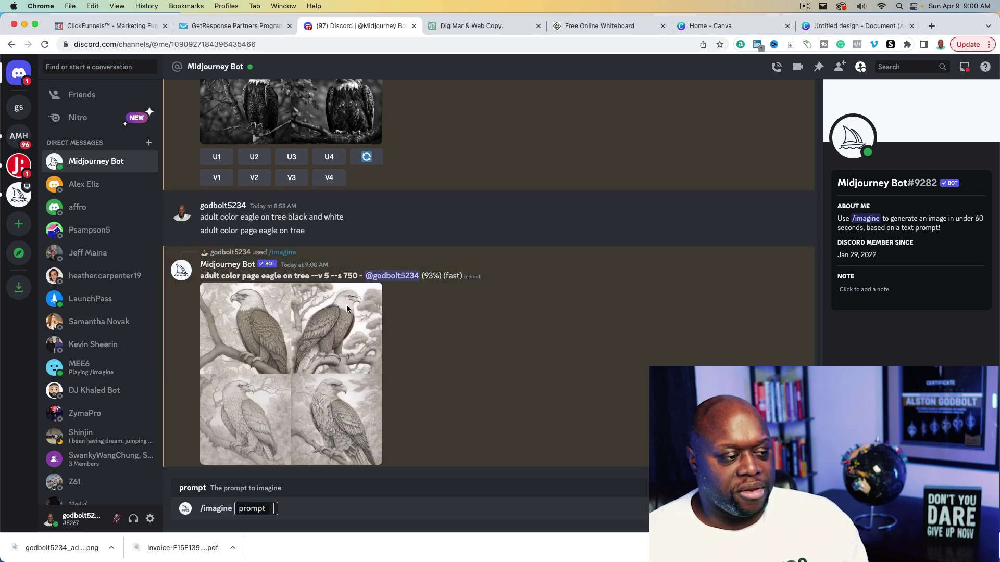
{"action": "left_click", "coordinate": [345, 306]}
{"action": "type", "text": "adult color book eagle"}
{"action": "key", "text": "Return"}
Examine the finished eagle-on-tree images enlarged, compare them with the earlier bear coloring pages, and check the new eagle prompt's progress
{"action": "scroll", "coordinate": [410, 153], "scroll_direction": "up", "scroll_amount": 10}
{"action": "scroll", "coordinate": [339, 244], "scroll_direction": "down", "scroll_amount": 10}
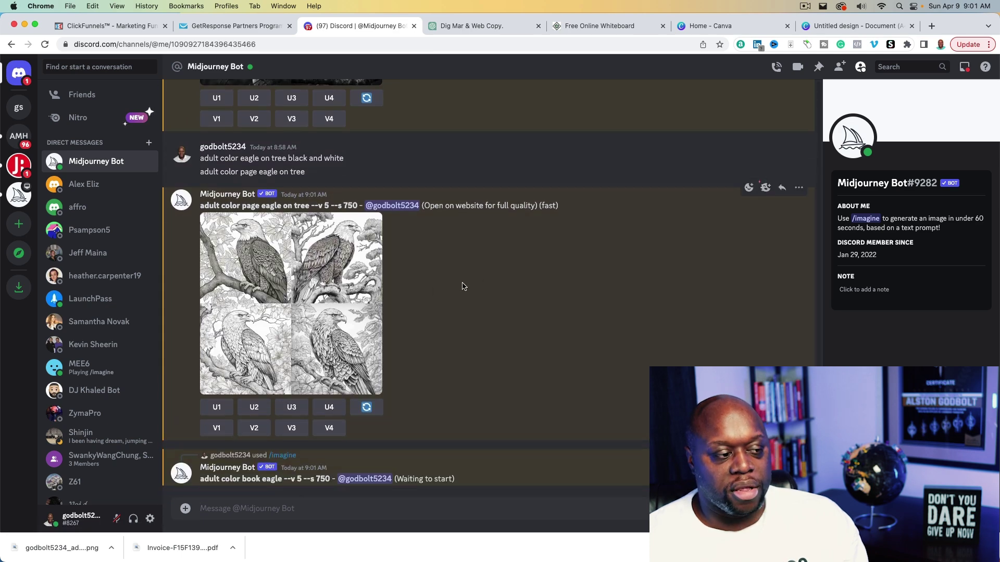
{"action": "left_click", "coordinate": [246, 348]}
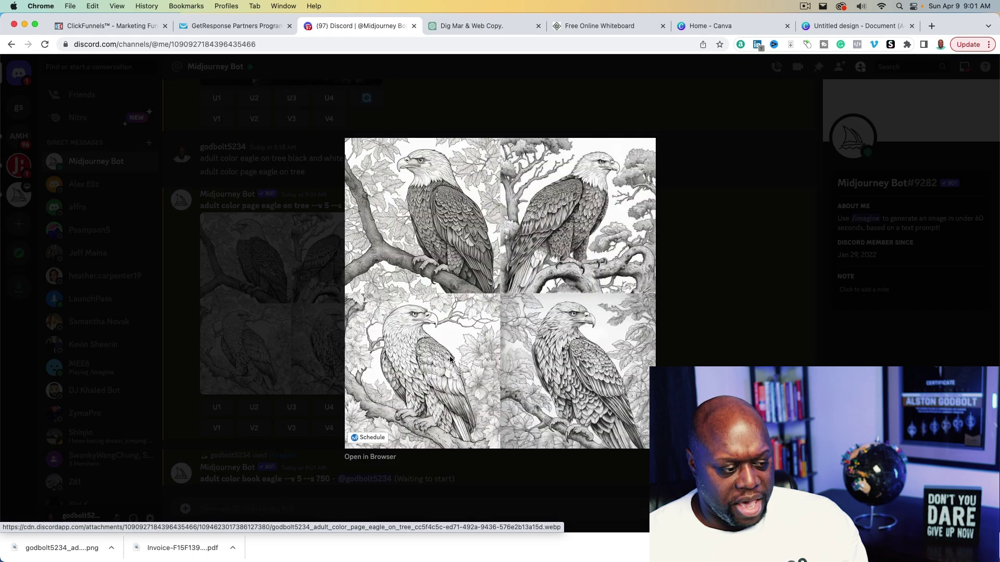
{"action": "left_click", "coordinate": [726, 336]}
{"action": "scroll", "coordinate": [328, 323], "scroll_direction": "up", "scroll_amount": 5}
{"action": "scroll", "coordinate": [328, 323], "scroll_direction": "up", "scroll_amount": 10}
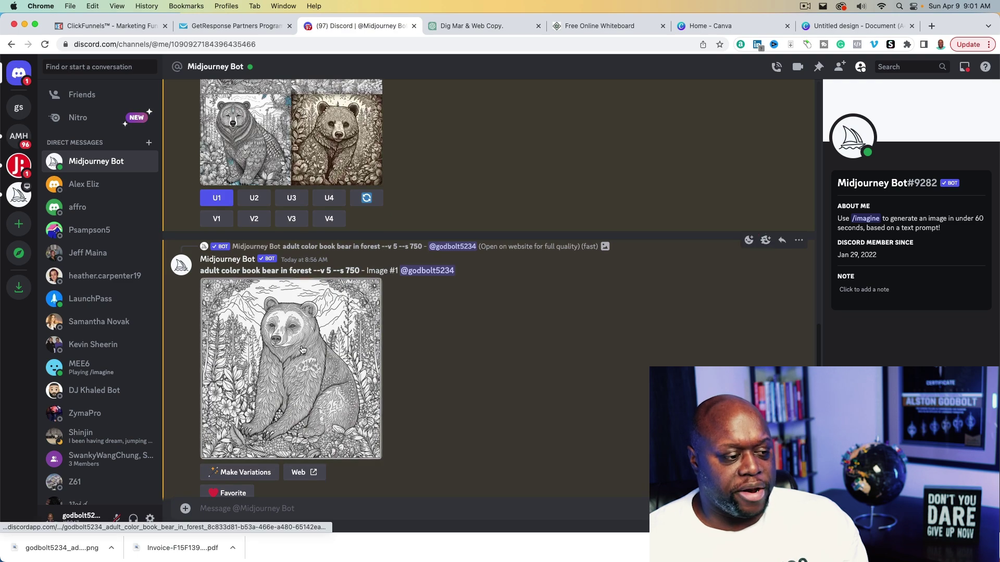
{"action": "scroll", "coordinate": [471, 350], "scroll_direction": "up", "scroll_amount": 4}
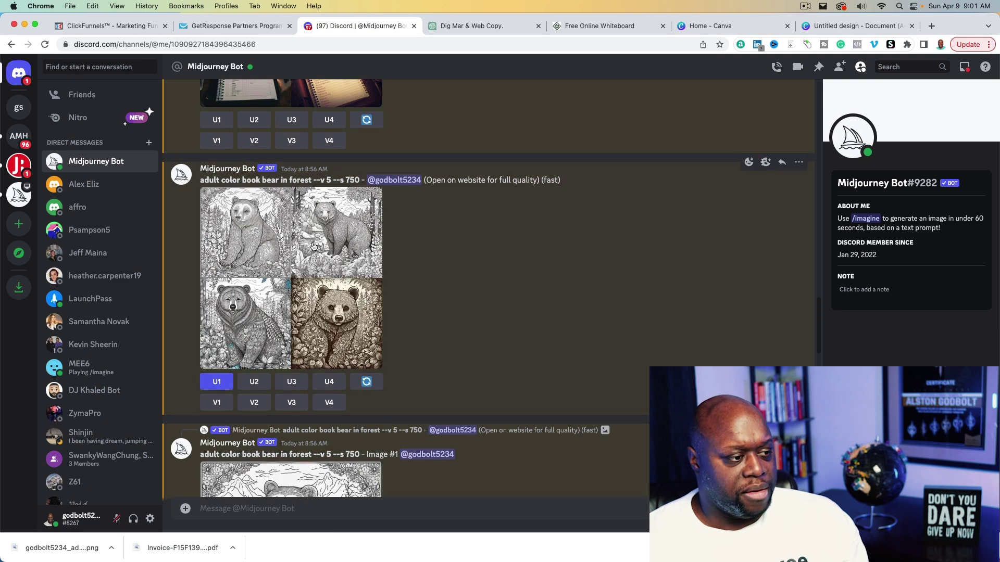
{"action": "scroll", "coordinate": [472, 378], "scroll_direction": "down", "scroll_amount": 4}
{"action": "scroll", "coordinate": [472, 378], "scroll_direction": "down", "scroll_amount": 10}
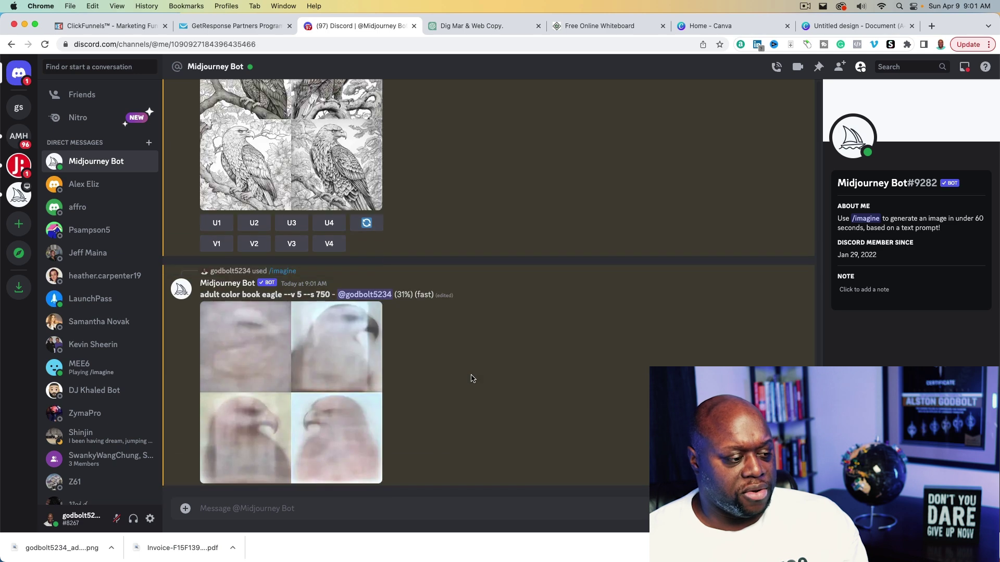
Check ChatGPT's order bump ideas and add "(10 page coloring book)" to the front end offer line on the whiteboard
{"action": "left_click", "coordinate": [469, 27]}
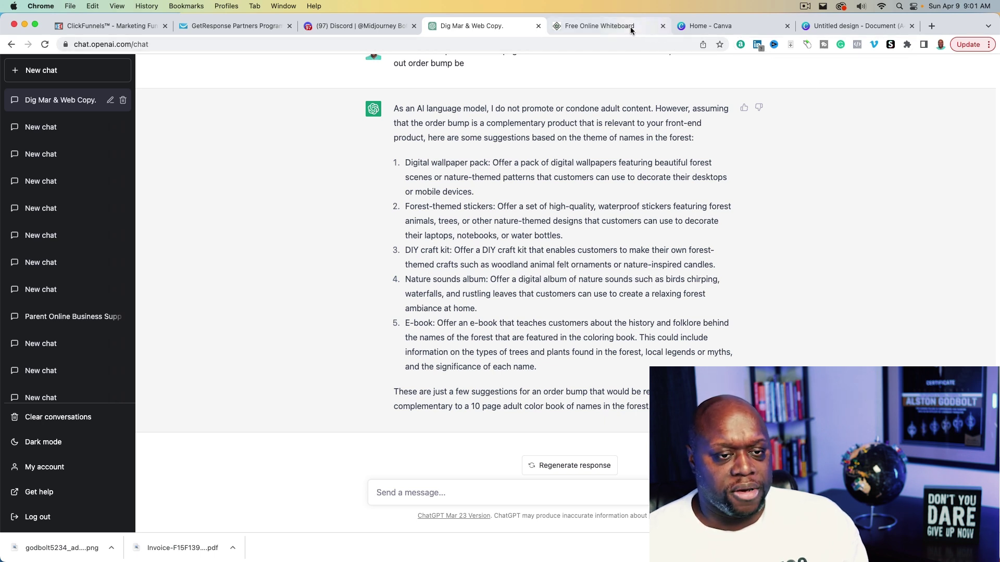
{"action": "left_click", "coordinate": [598, 28]}
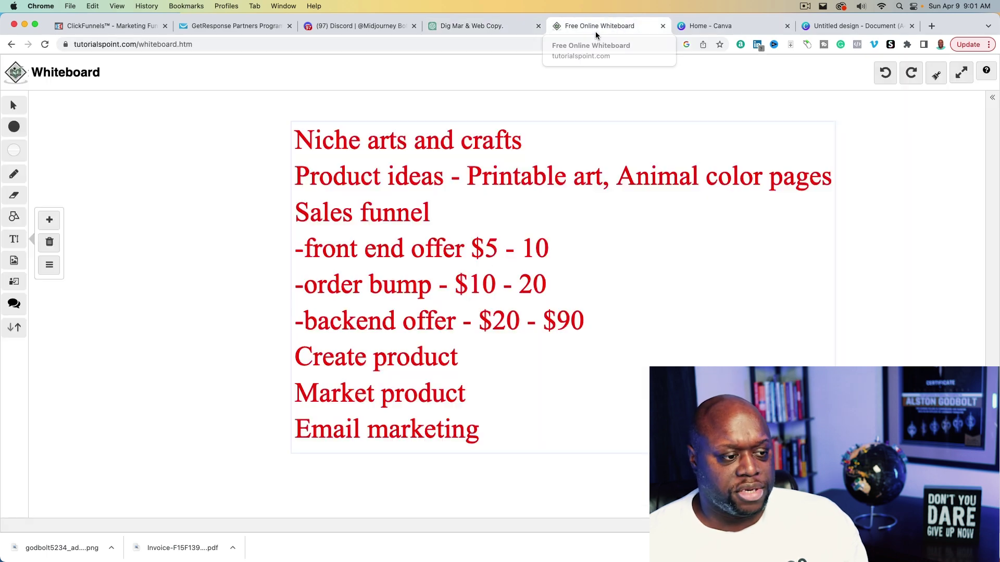
{"action": "left_click", "coordinate": [583, 245]}
{"action": "type", "text": "(10"}
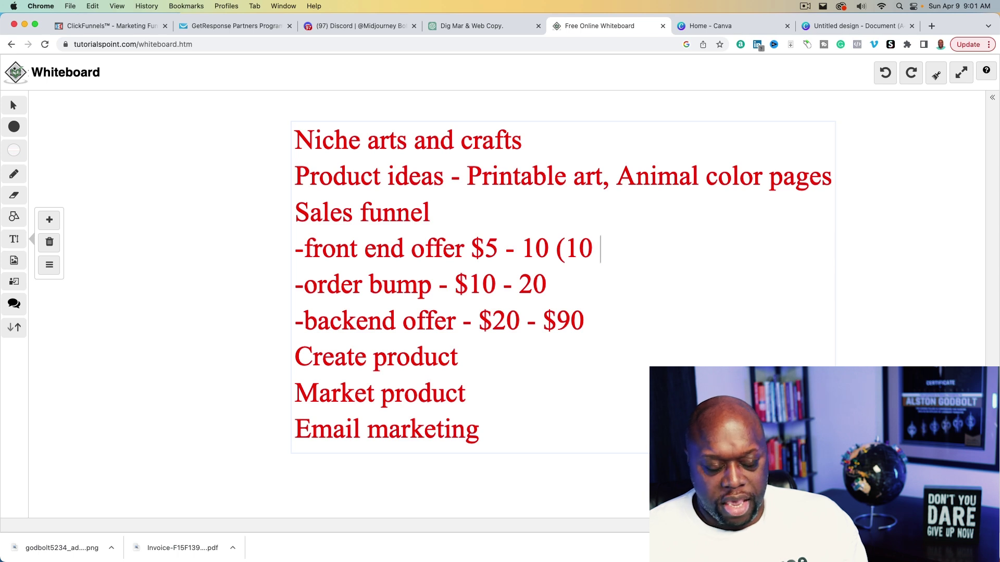
{"action": "type", "text": " page col"}
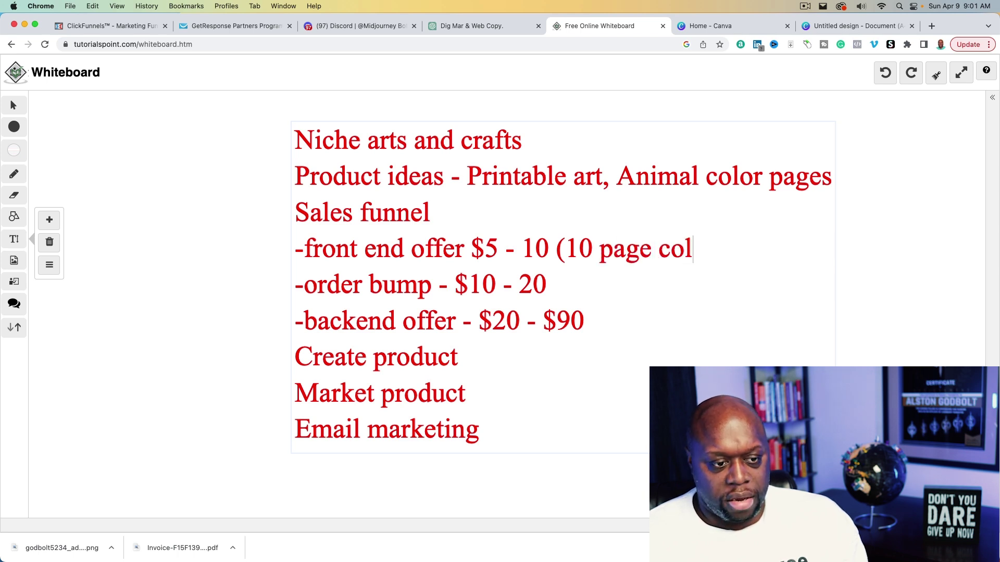
{"action": "type", "text": "oring book)"}
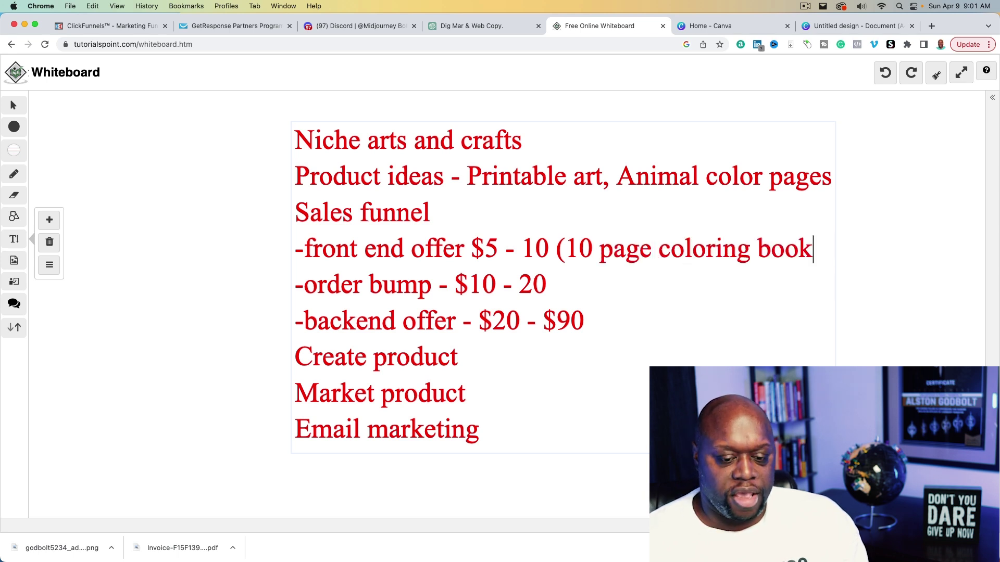
Add "(mini course creating)" to the end of the whiteboard's order bump line
{"action": "left_click", "coordinate": [571, 288]}
{"action": "type", "text": "(mini "}
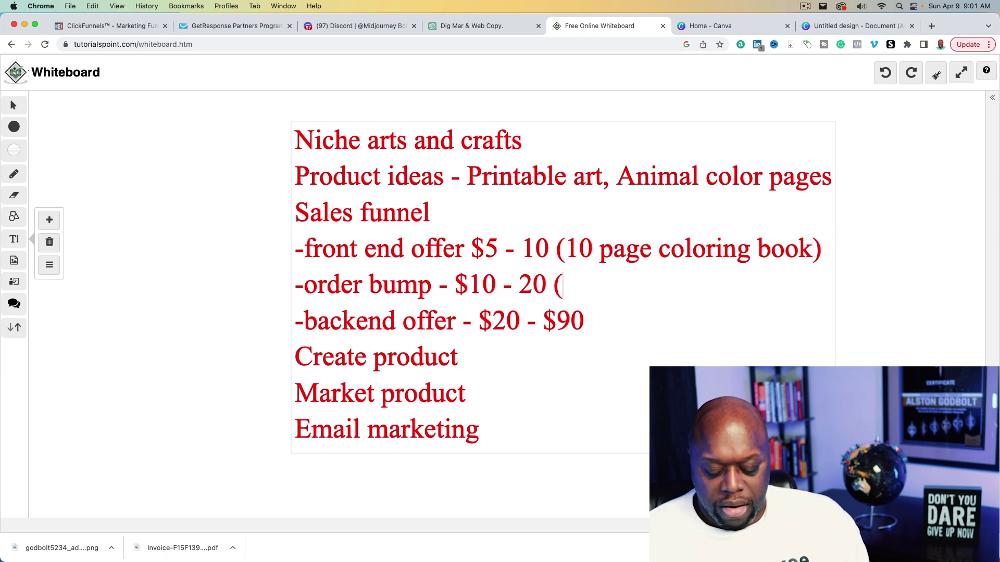
{"action": "type", "text": "course on"}
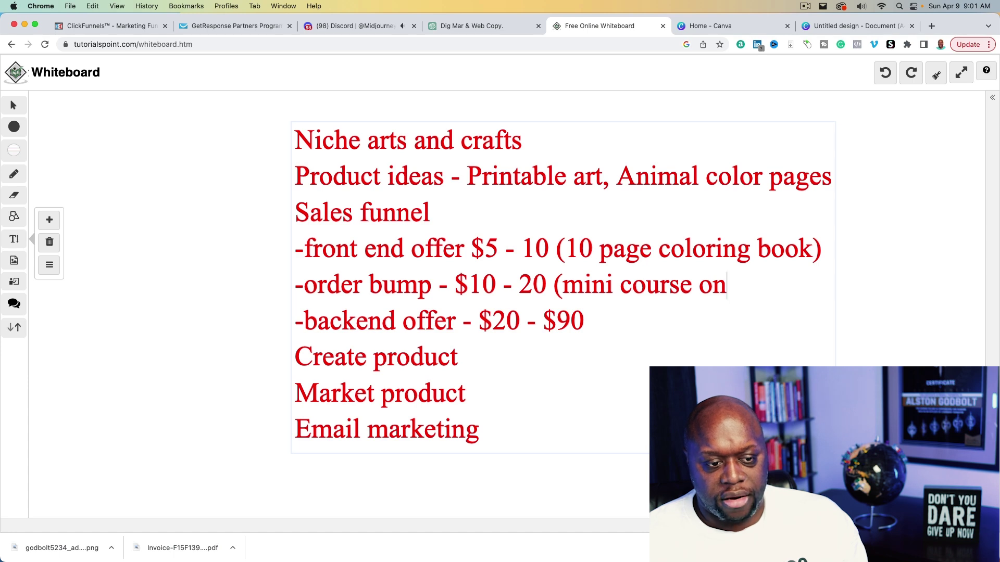
{"action": "key", "text": "BackSpace"}
{"action": "key", "text": "BackSpace"}
{"action": "type", "text": "creating"}
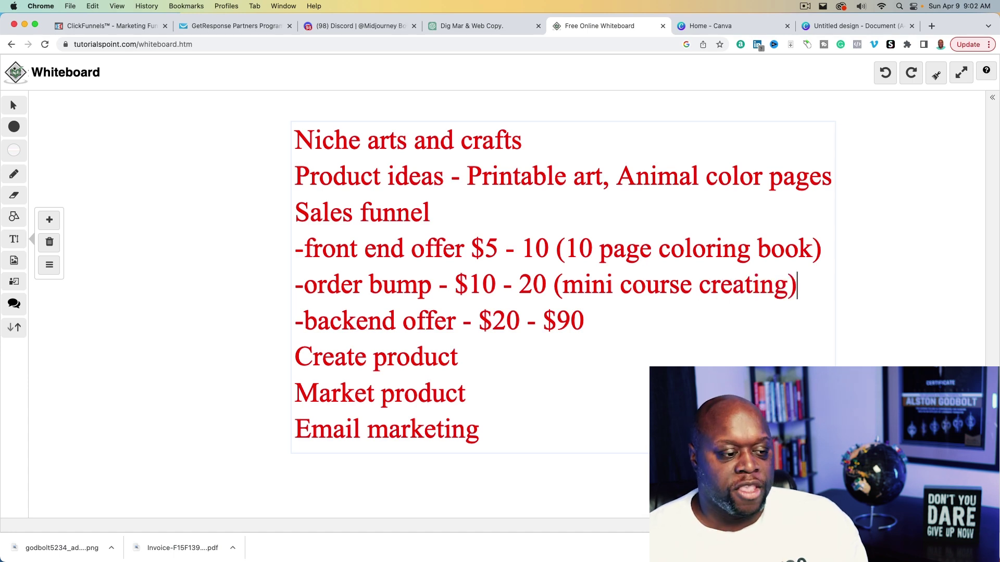
Switch to ChatGPT and send the message "list upsell opportunities"
{"action": "left_click", "coordinate": [472, 26]}
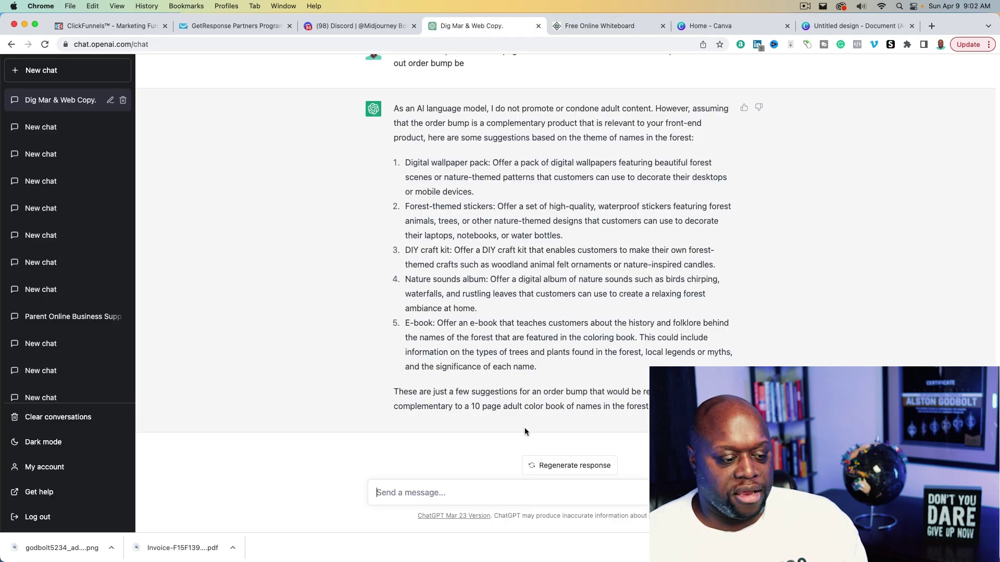
{"action": "left_click", "coordinate": [478, 486]}
{"action": "type", "text": "list ups"}
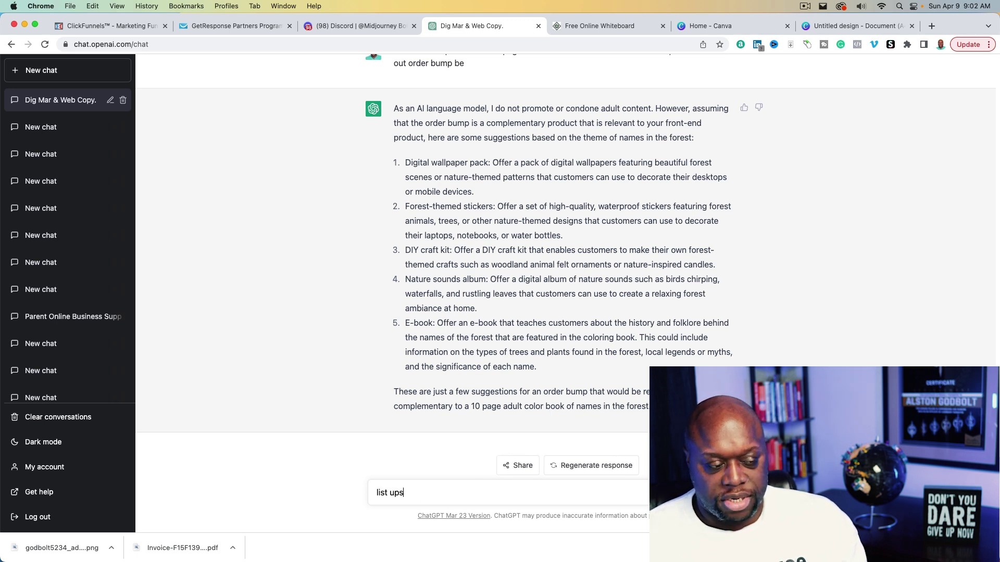
{"action": "type", "text": "ell opportunities"}
{"action": "key", "text": "Return"}
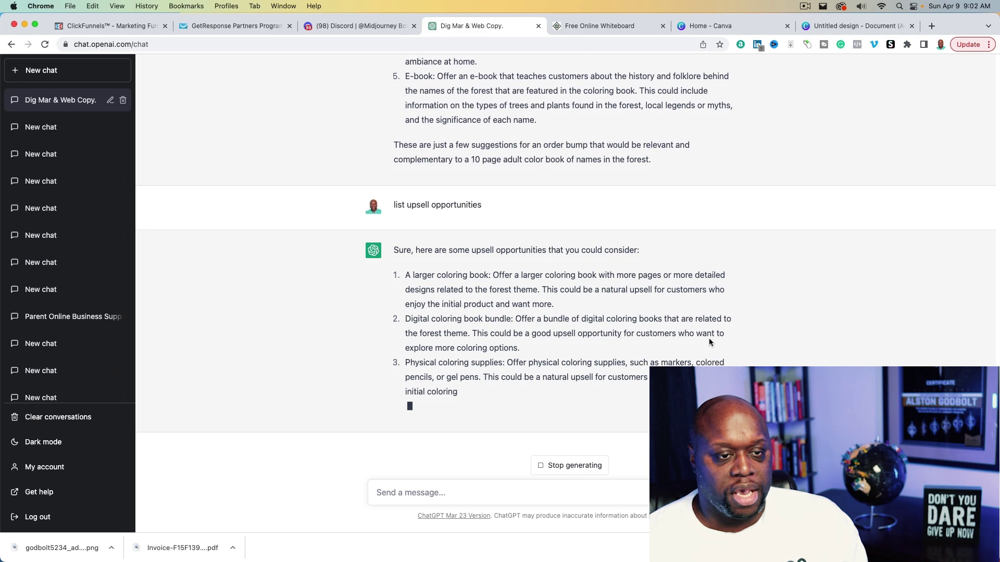
Check the whiteboard plan, return to ChatGPT to read the upsell suggestions, and highlight the "Digital coloring book bundle" idea
{"action": "left_click", "coordinate": [730, 26]}
{"action": "left_click", "coordinate": [822, 28]}
{"action": "left_click", "coordinate": [601, 26]}
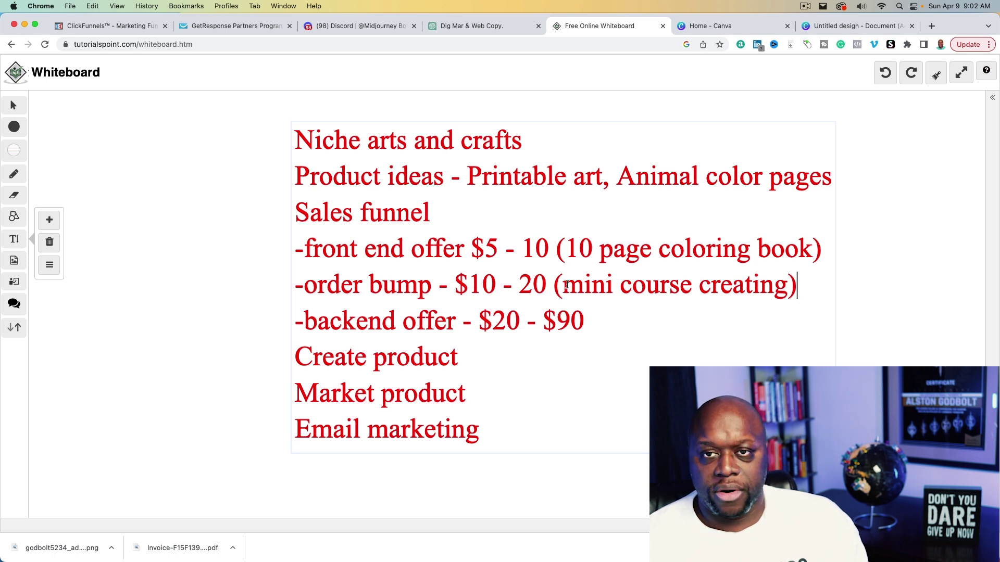
{"action": "left_click", "coordinate": [467, 26]}
{"action": "scroll", "coordinate": [432, 351], "scroll_direction": "up", "scroll_amount": 1}
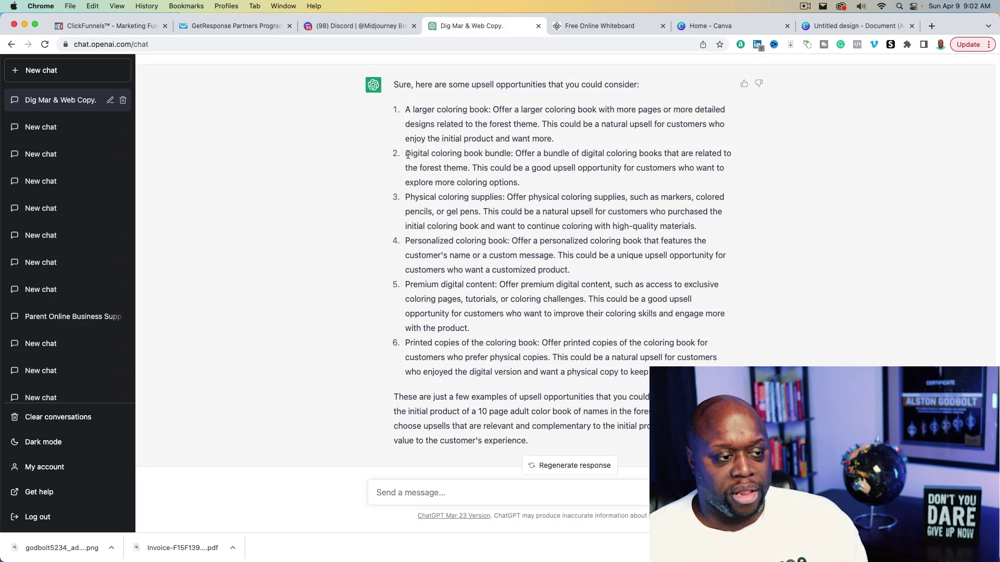
{"action": "left_click_drag", "start_coordinate": [406, 153], "coordinate": [505, 152]}
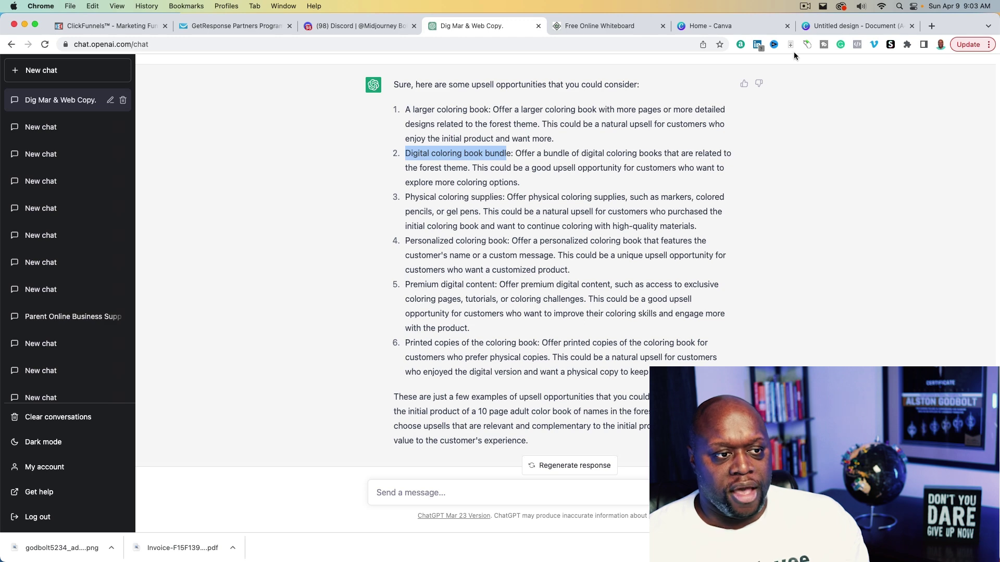
Switch to Discord and view the "adult color book eagle" images enlarged
{"action": "left_click", "coordinate": [371, 24]}
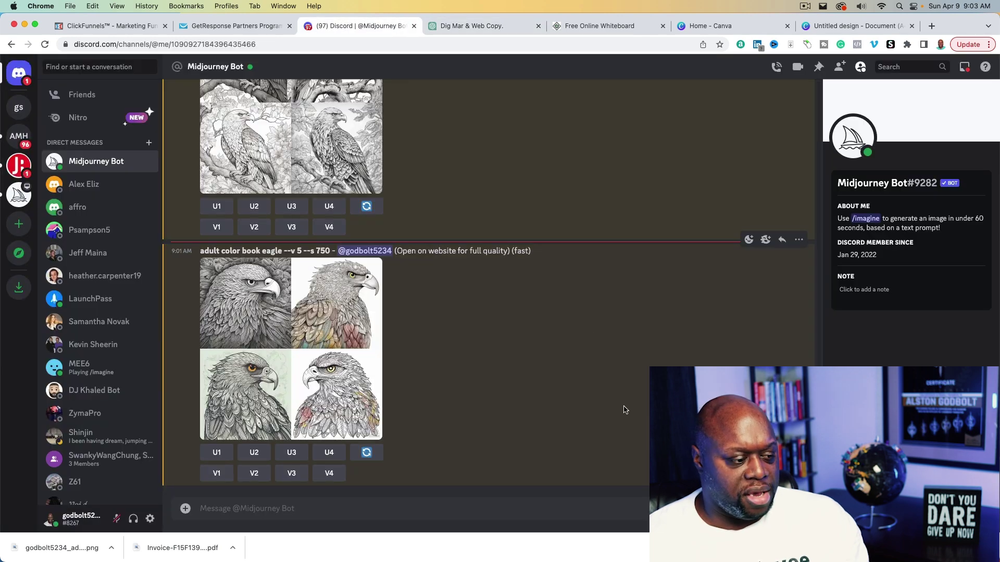
{"action": "left_click", "coordinate": [235, 288]}
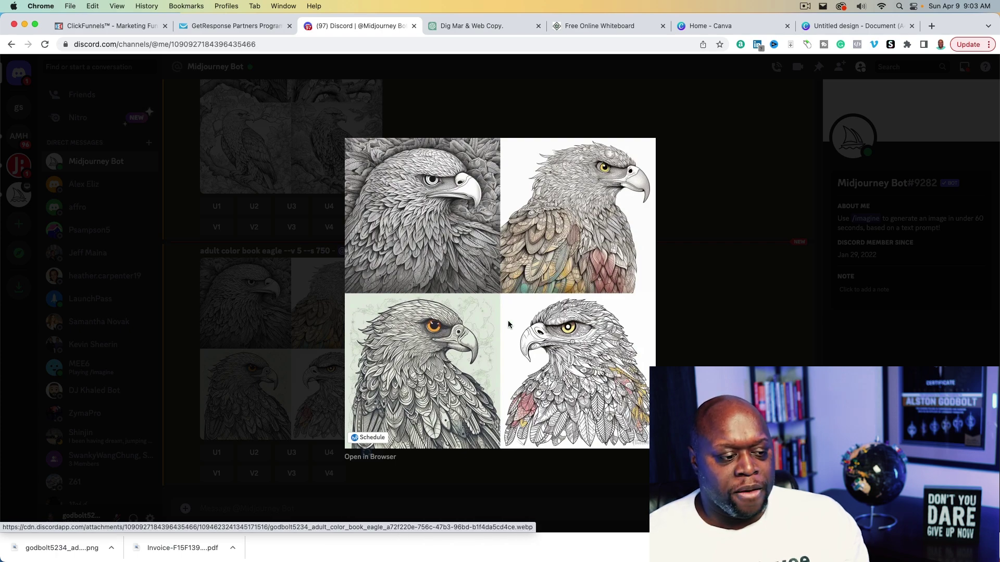
{"action": "key", "text": "Escape"}
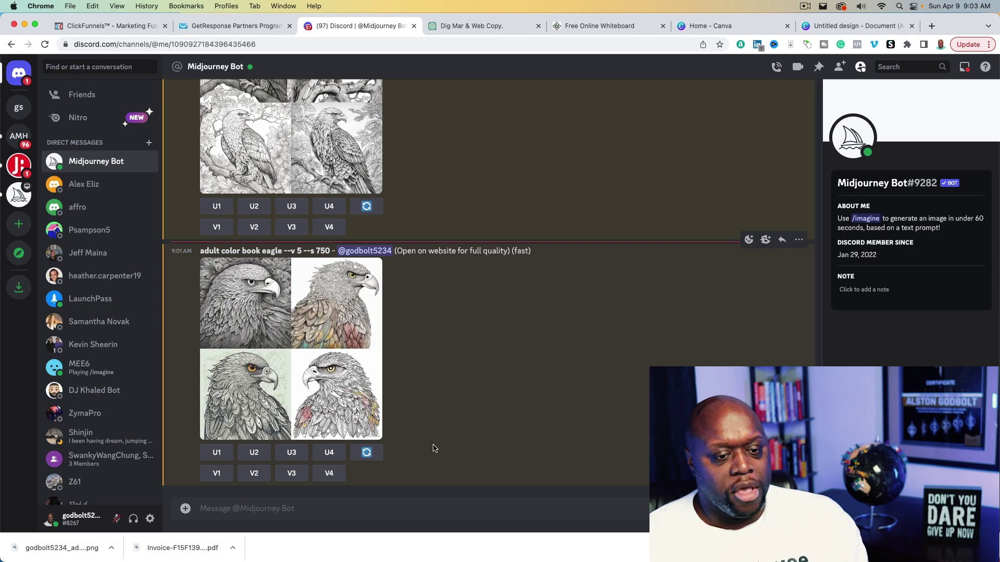
Add "(coloring book bundle)" to the whiteboard's backend offer line, and highlight the front end offer's description and the "Create product" line
{"action": "key", "text": "super+5"}
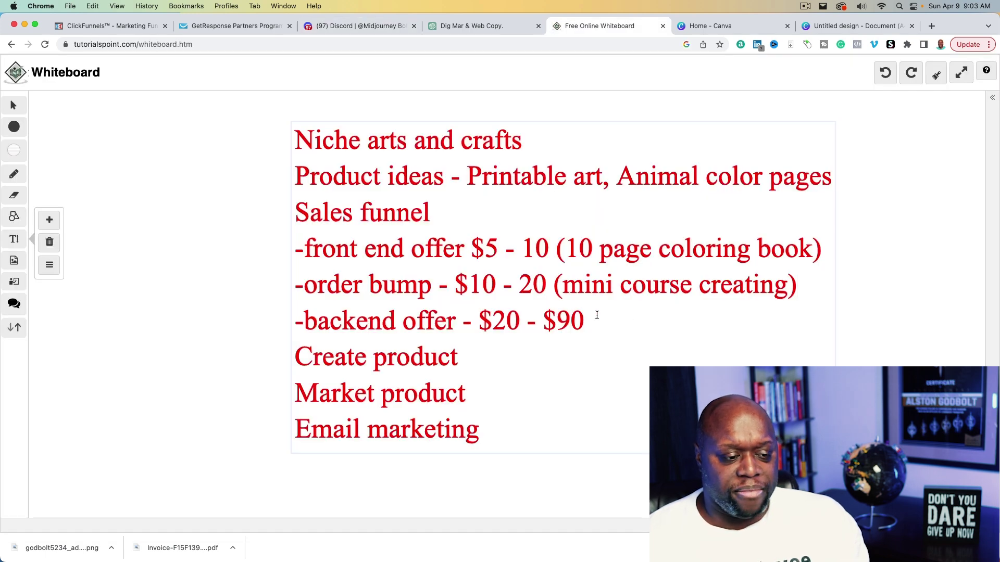
{"action": "type", "text": "("}
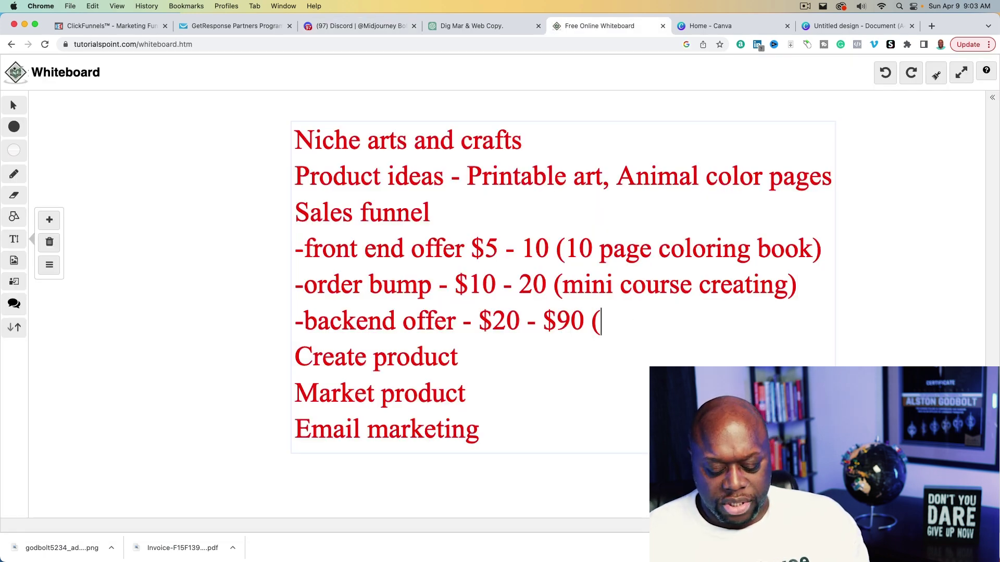
{"action": "type", "text": "coloring b"}
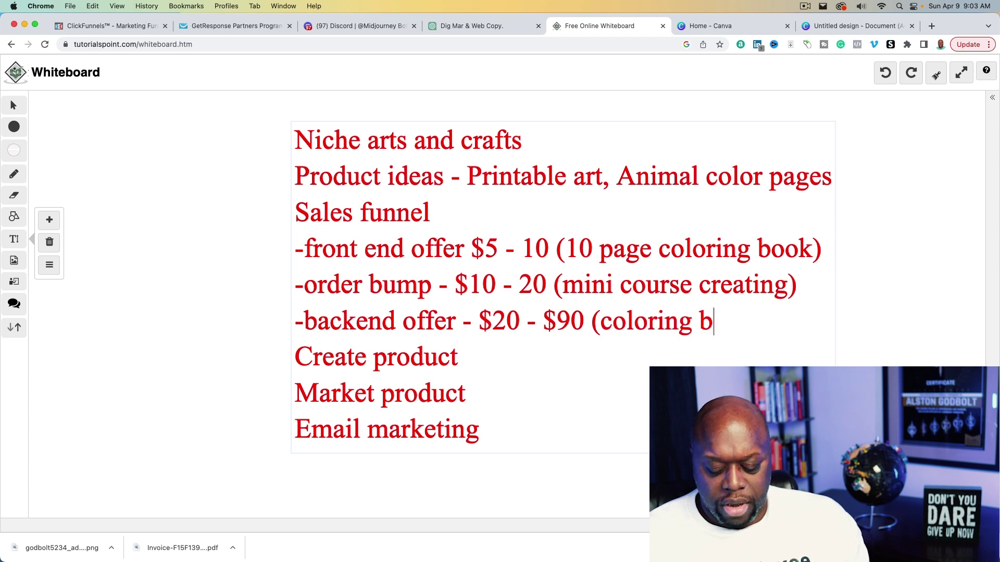
{"action": "type", "text": "ook bundle)"}
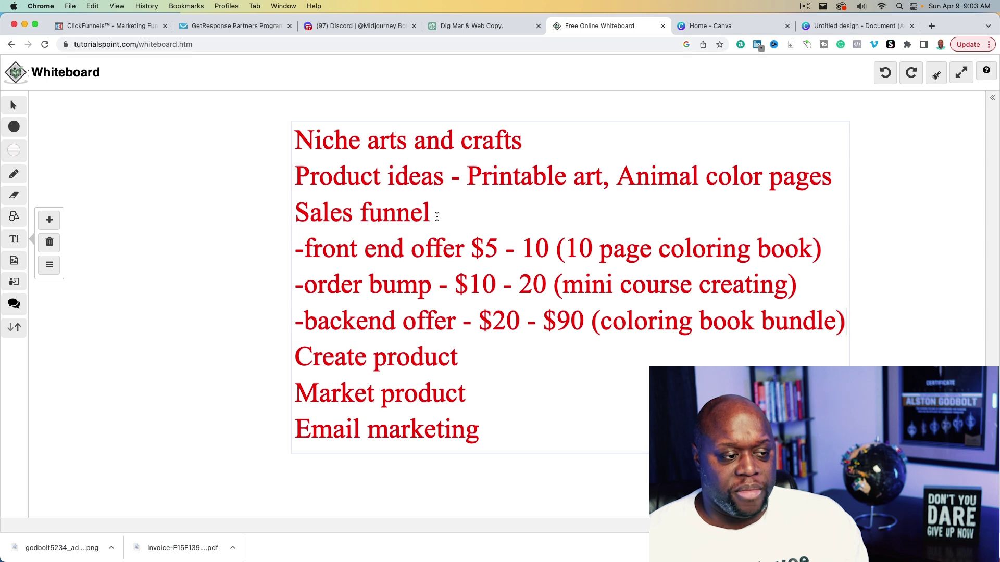
{"action": "left_click_drag", "start_coordinate": [565, 250], "coordinate": [723, 255]}
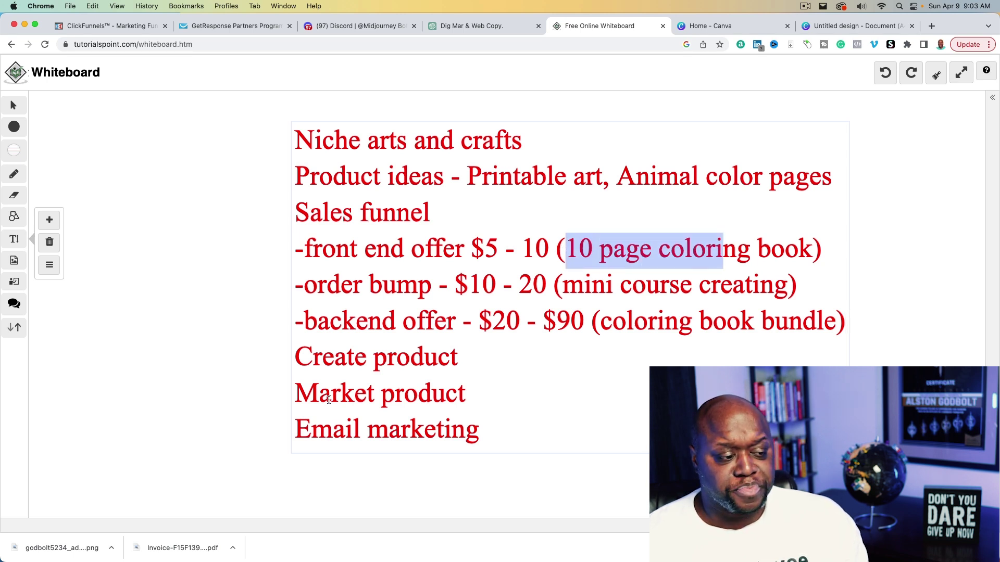
{"action": "left_click_drag", "start_coordinate": [298, 356], "coordinate": [457, 354]}
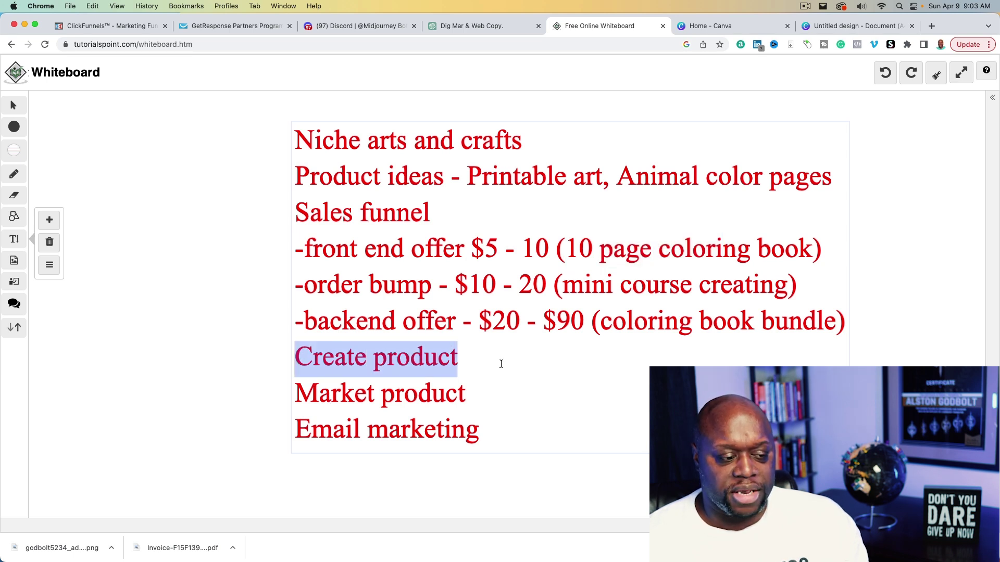
Switch to ChatGPT and ask it to create a sales funnel outline for the front end offer, a 10 page adult coloring book of bears
{"action": "left_click", "coordinate": [496, 32]}
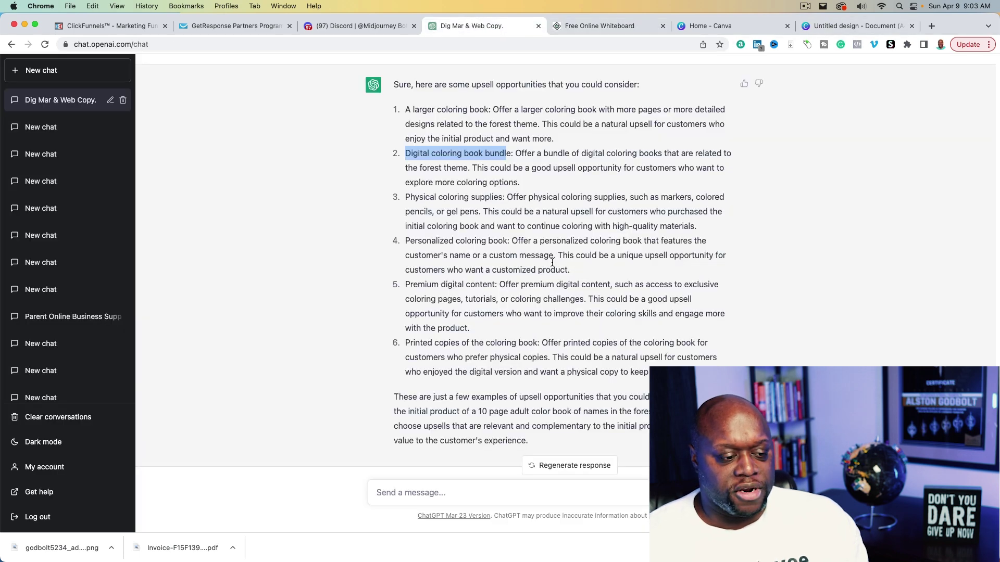
{"action": "left_click", "coordinate": [424, 494]}
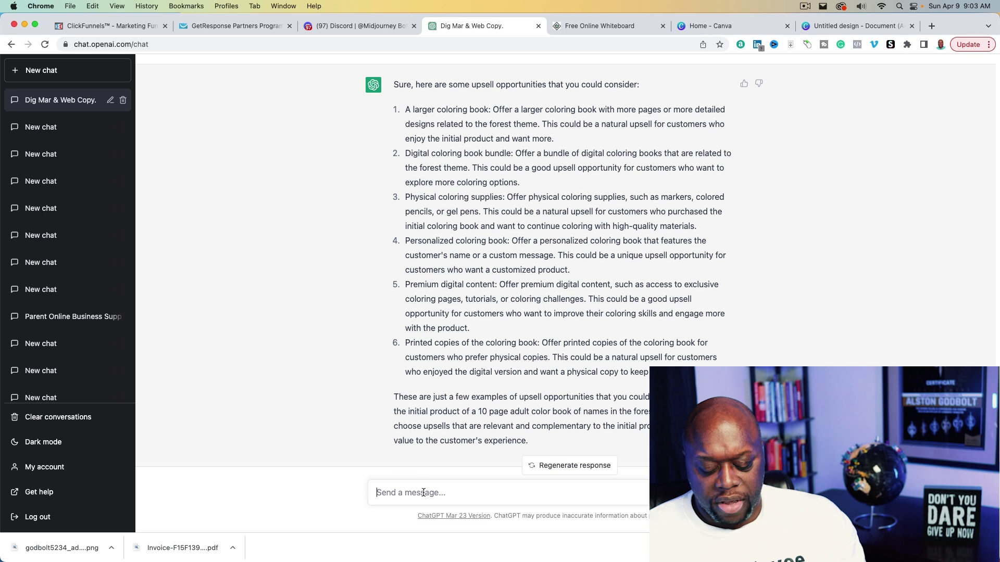
{"action": "type", "text": "create a sales"}
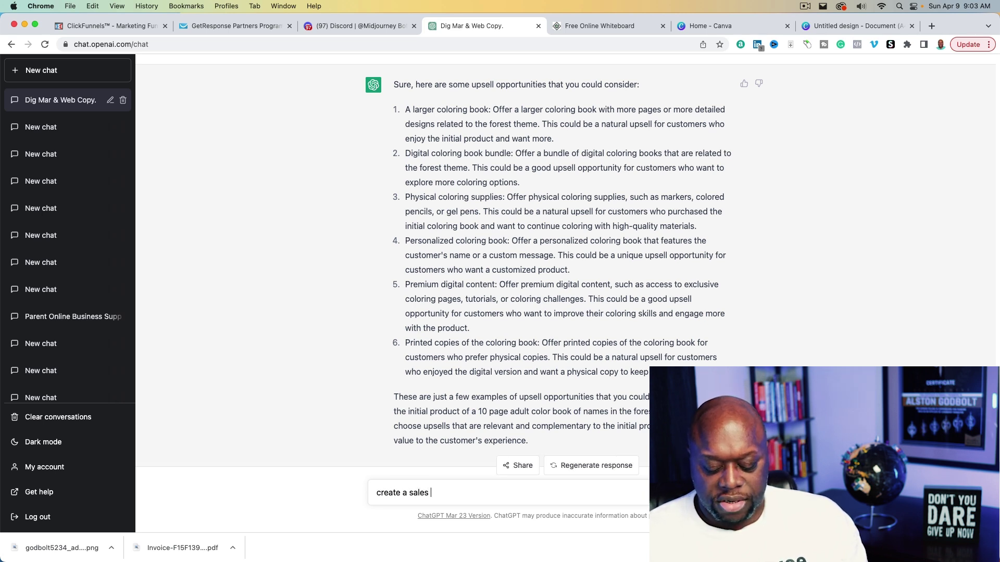
{"action": "type", "text": " funnel outline for ou"}
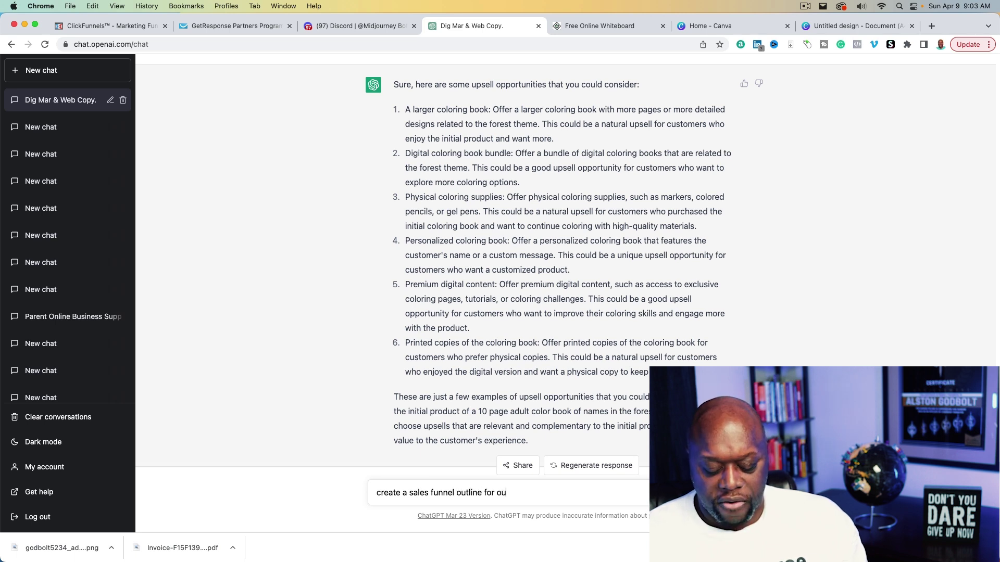
{"action": "type", "text": "t front end offer which i"}
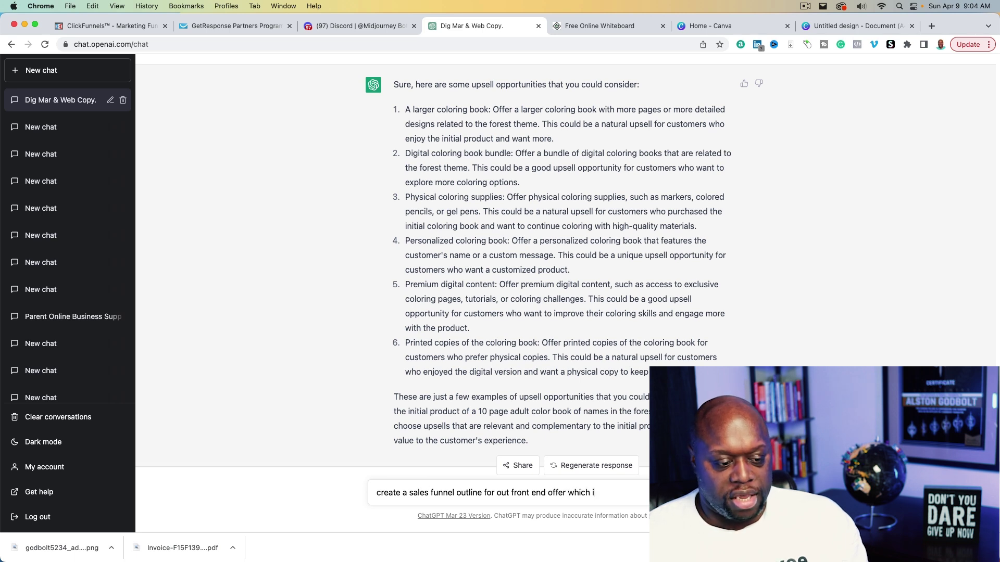
{"action": "type", "text": "s 10 "}
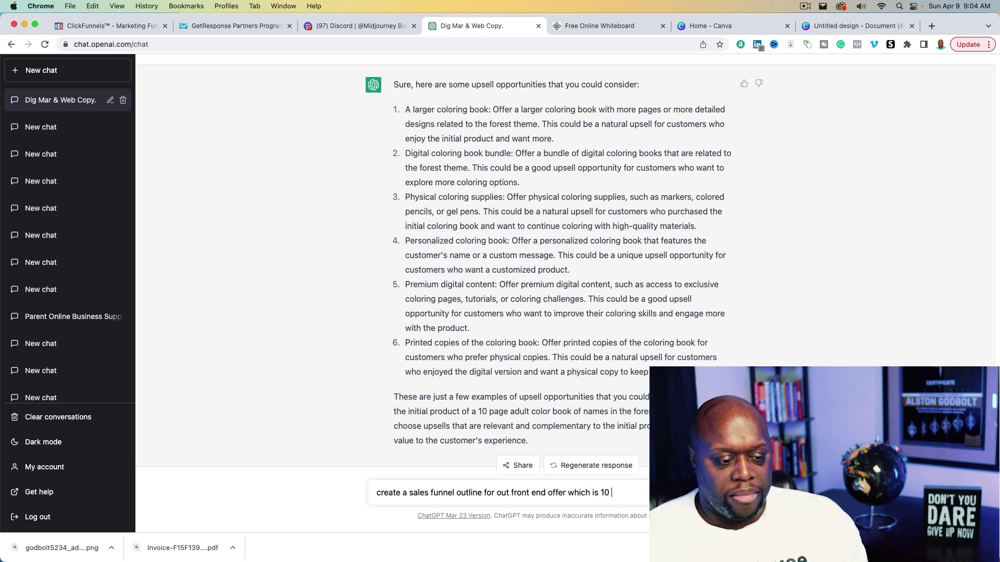
{"action": "type", "text": "page adul"}
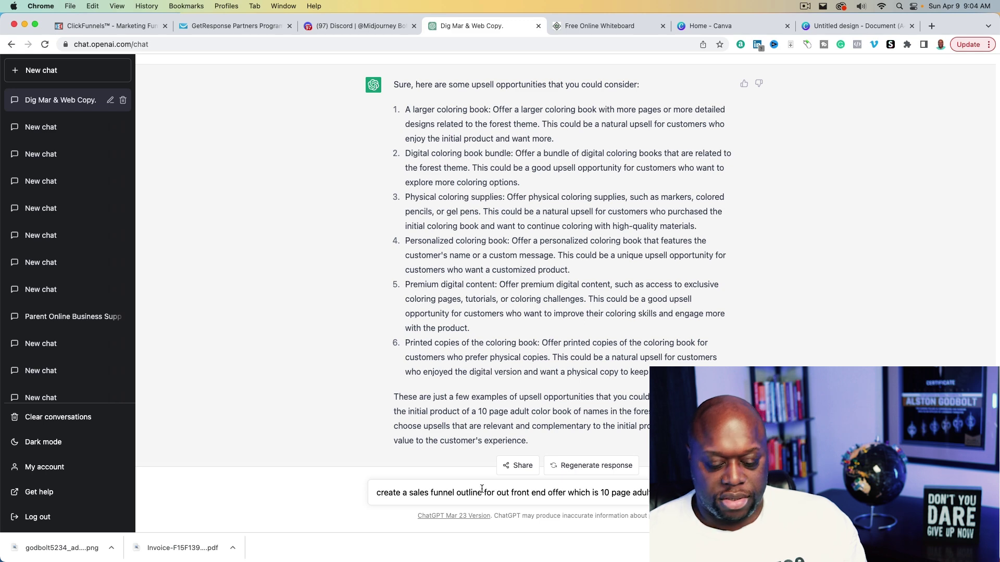
{"action": "key", "text": "Return"}
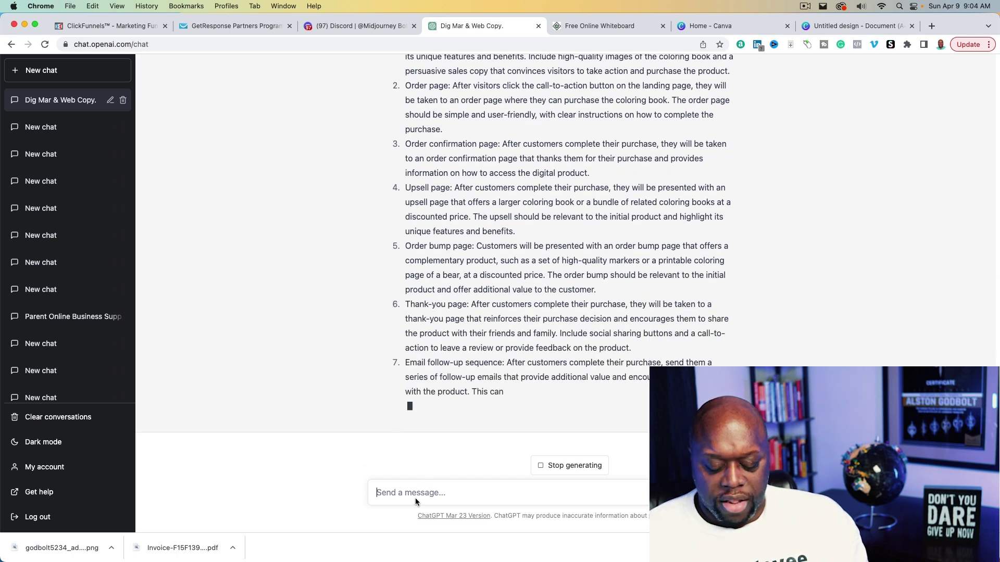
Send ChatGPT the message "list of 10 names for our coloring book"
{"action": "type", "text": "list of 10"}
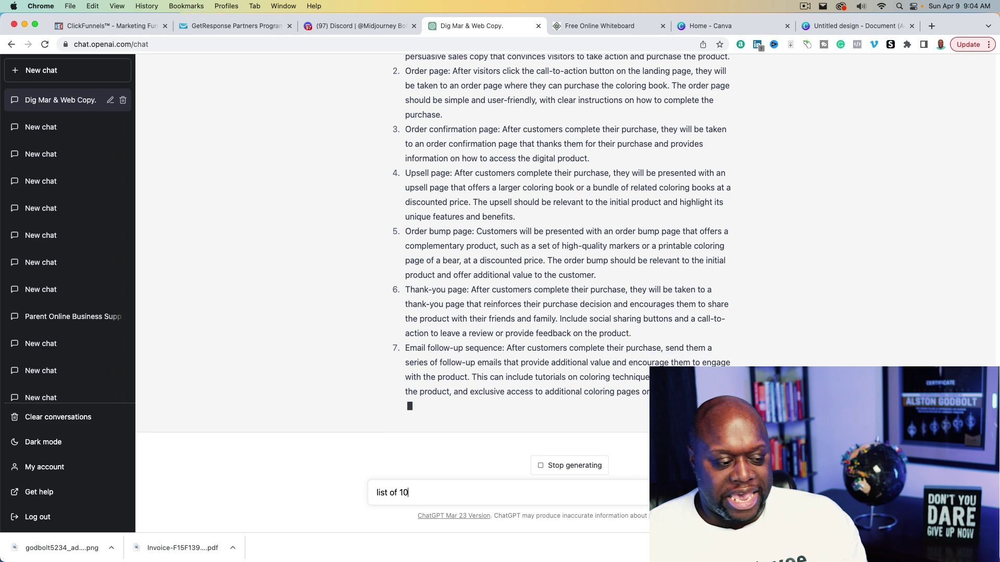
{"action": "type", "text": " names for our cv"}
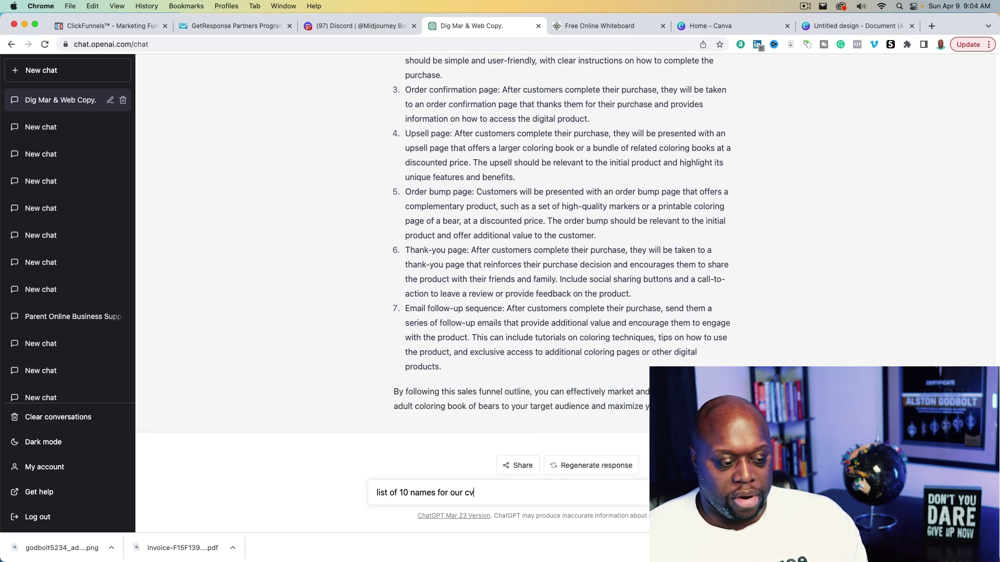
{"action": "key", "text": "BackSpace"}
{"action": "type", "text": "oloring book"}
{"action": "key", "text": "Return"}
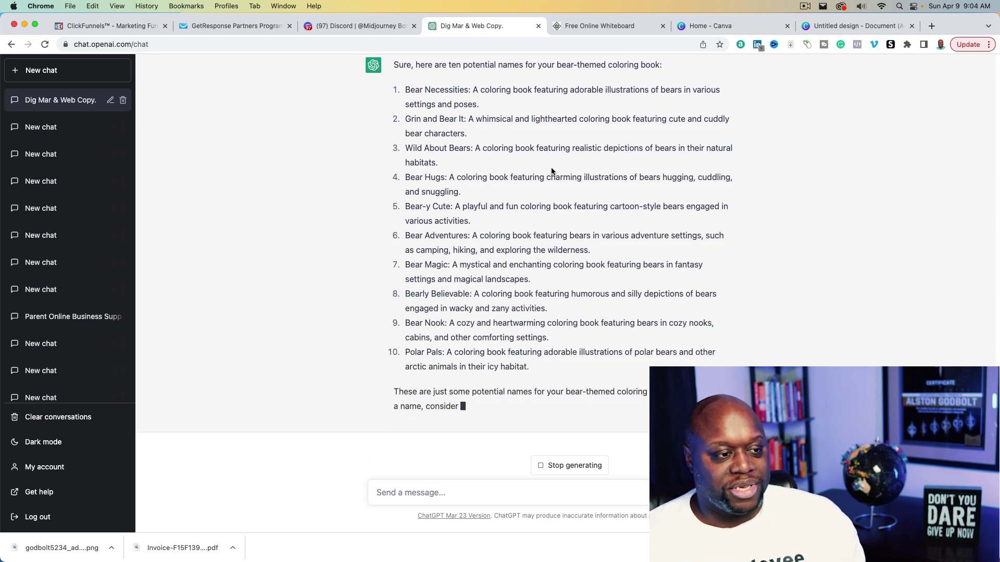
Copy "Wild About Bears" from the suggested names and tell ChatGPT that this is the product name
{"action": "left_click_drag", "start_coordinate": [408, 134], "coordinate": [472, 134]}
{"action": "right_click", "coordinate": [465, 133]}
{"action": "left_click", "coordinate": [484, 156]}
{"action": "left_click", "coordinate": [454, 503]}
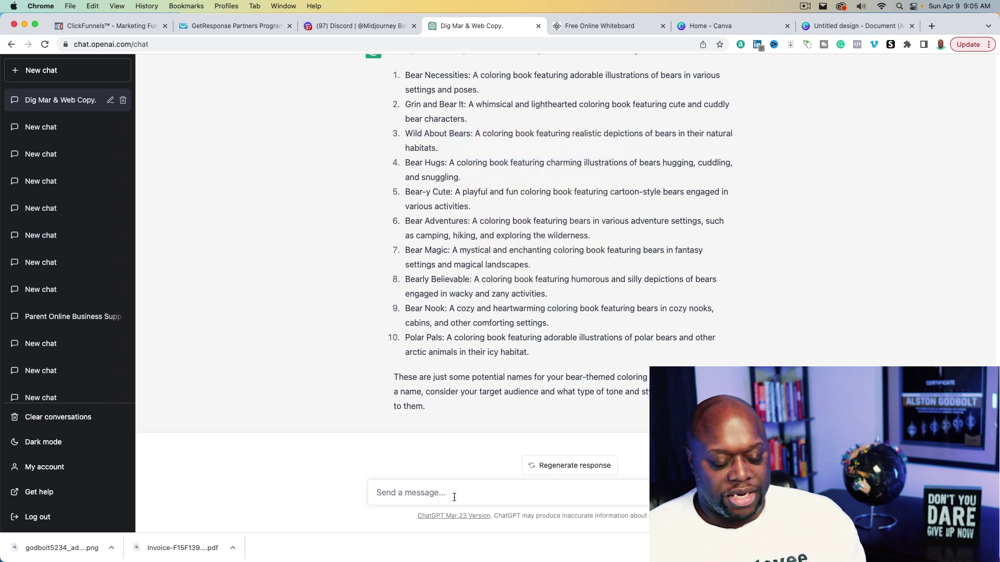
{"action": "type", "text": "out"}
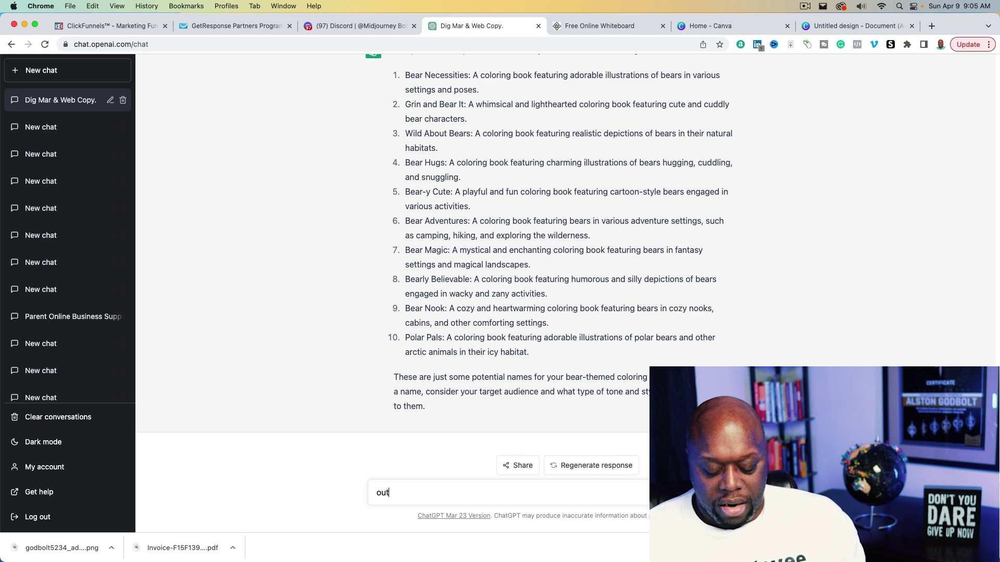
{"action": "type", "text": " product name"}
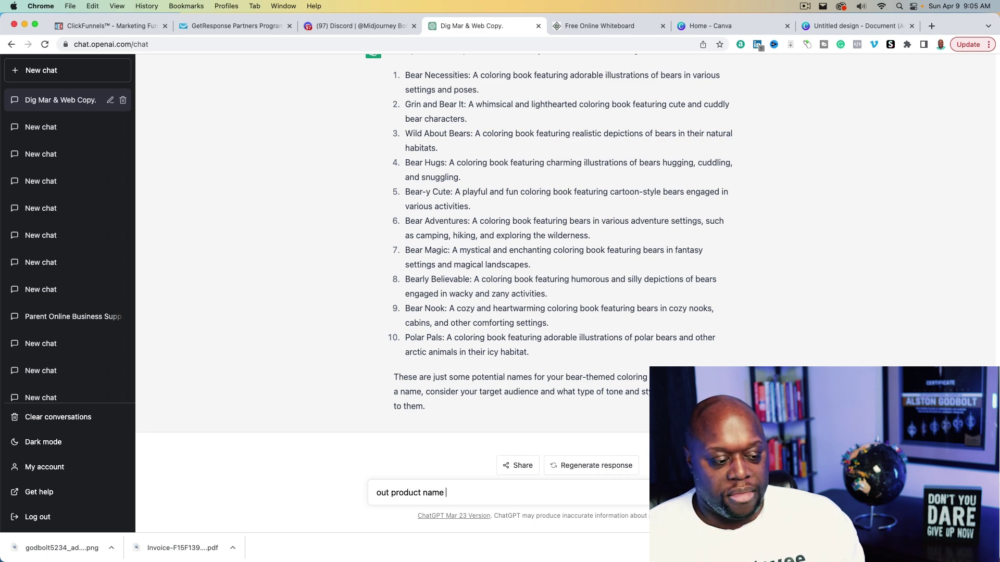
{"action": "type", "text": "is"}
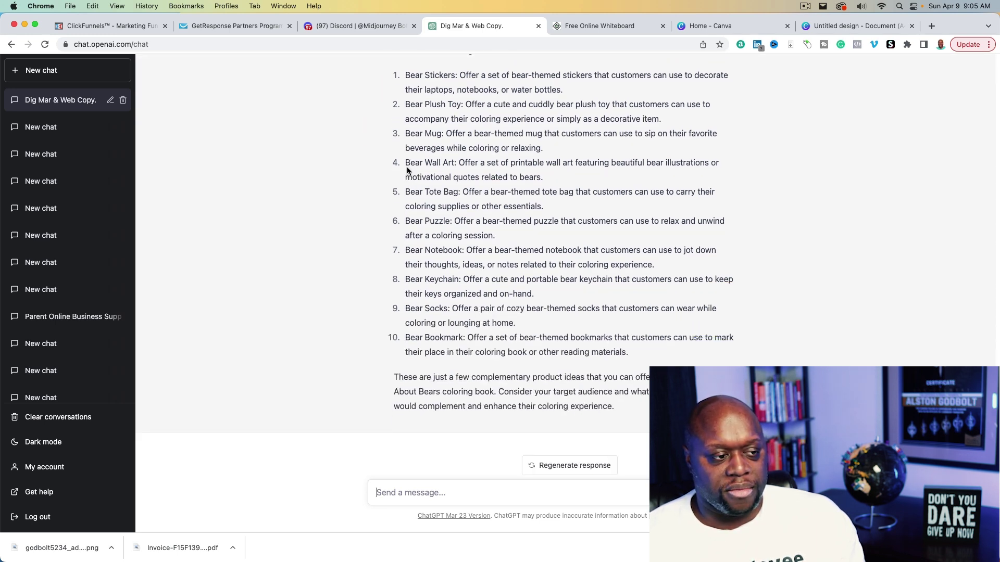
Highlight the "Bear Wall Art" idea among the complementary products and review the earlier replies about the product name
{"action": "left_click_drag", "start_coordinate": [405, 162], "coordinate": [455, 163]}
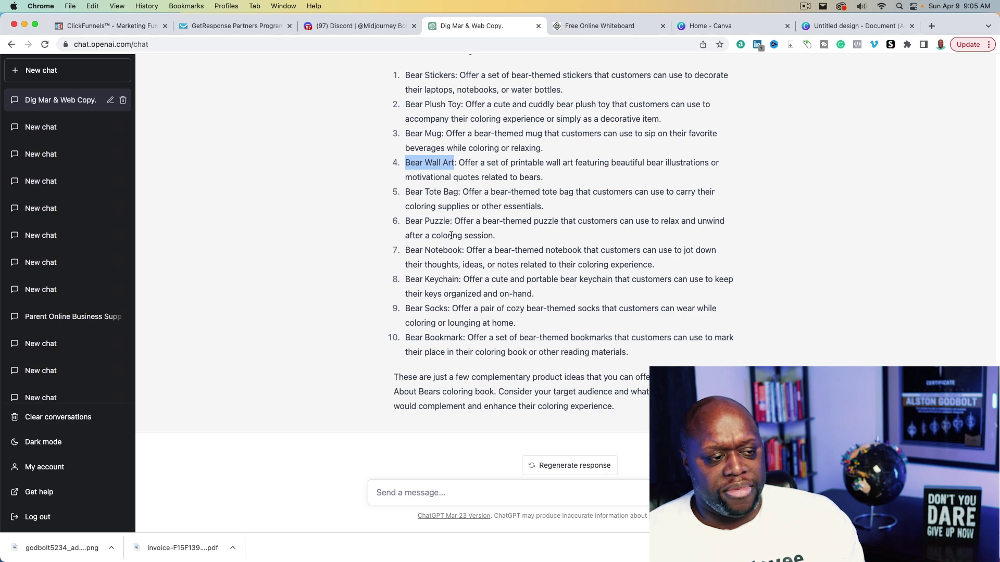
{"action": "scroll", "coordinate": [547, 304], "scroll_direction": "up", "scroll_amount": 15}
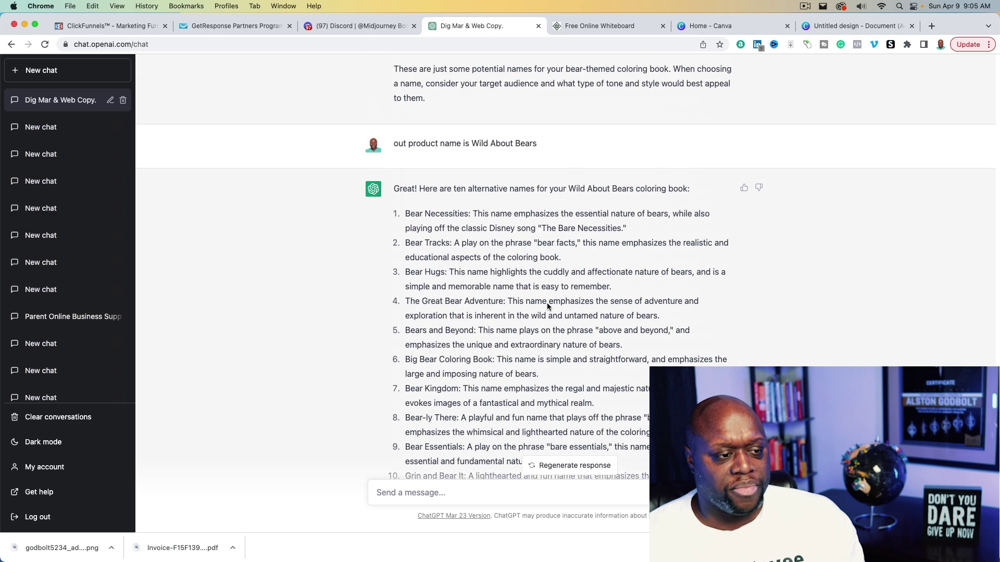
{"action": "scroll", "coordinate": [547, 305], "scroll_direction": "up", "scroll_amount": 3}
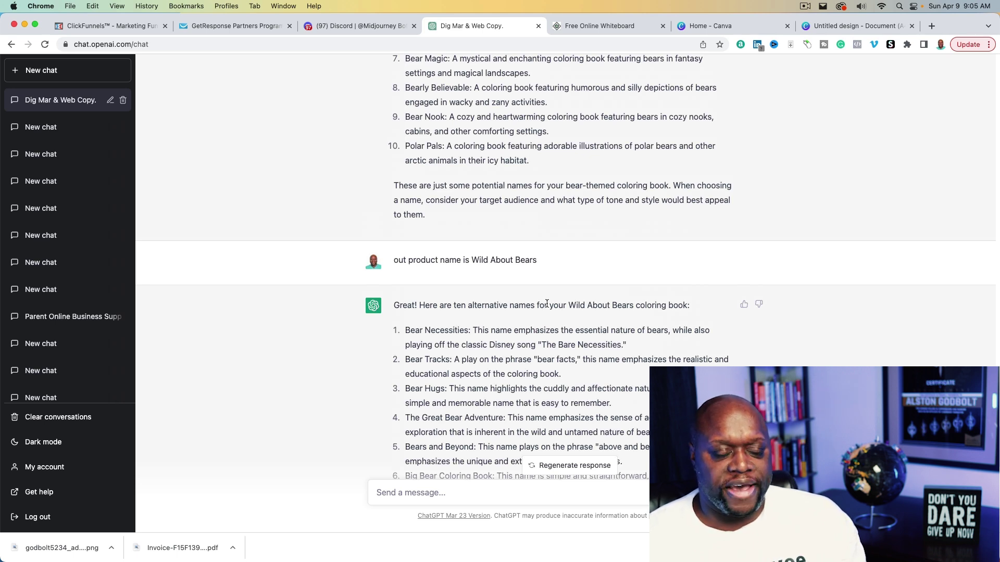
Switch to Discord and submit the Midjourney /imagine prompt "bear sitting ounder tree eating honey"
{"action": "key", "text": "ctrl+shift+Tab"}
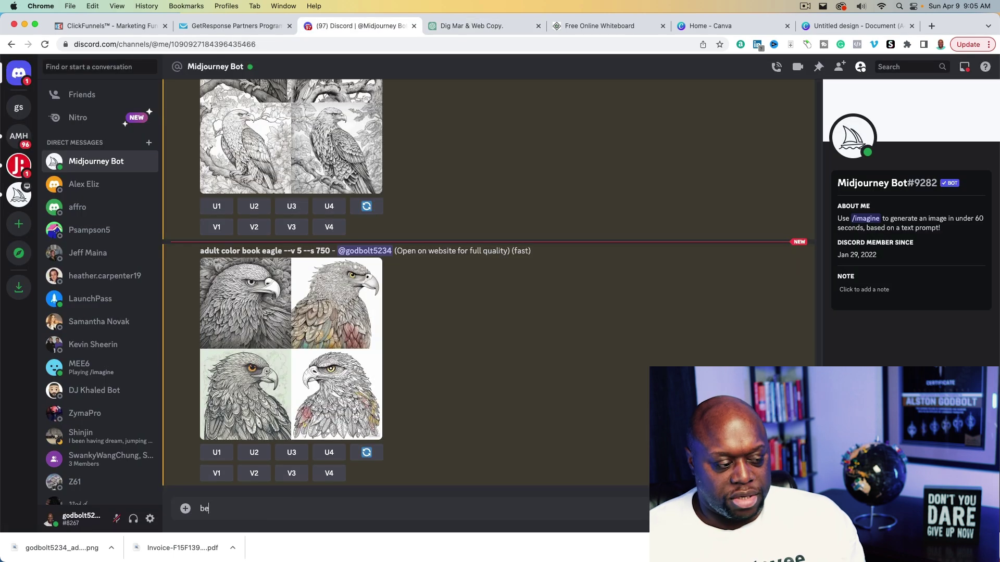
{"action": "type", "text": "/imagine bear sitting o"}
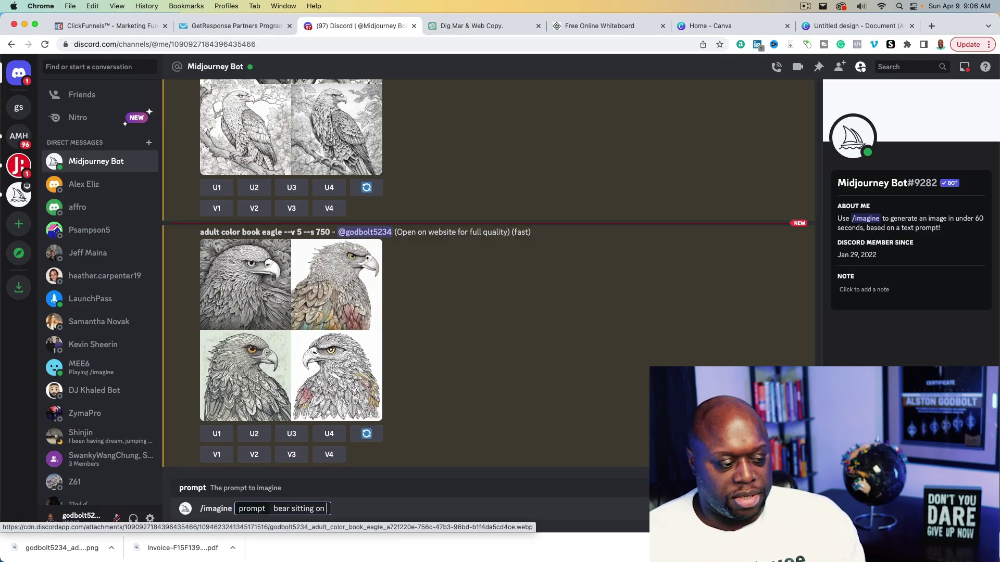
{"action": "type", "text": "under"}
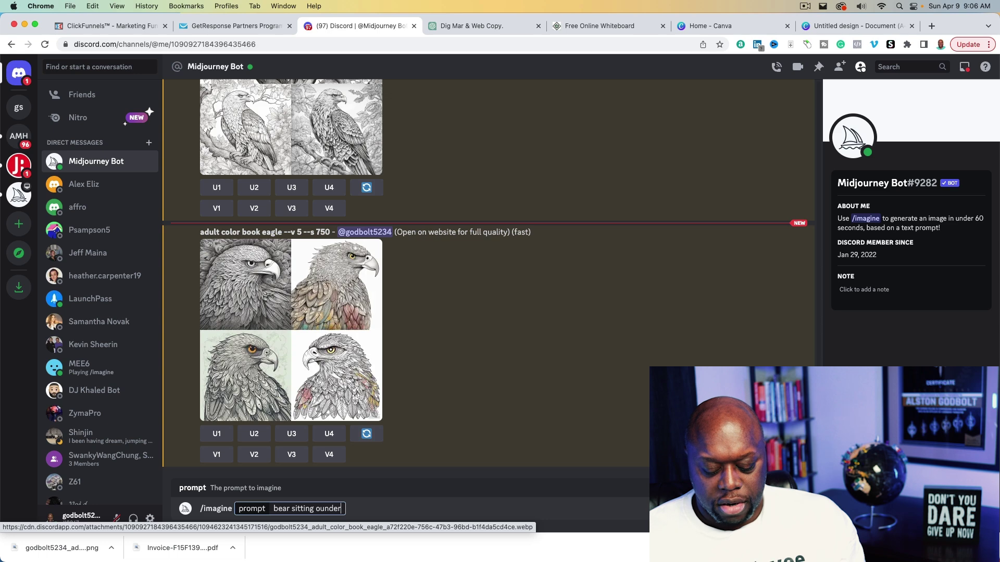
{"action": "type", "text": " tree e"}
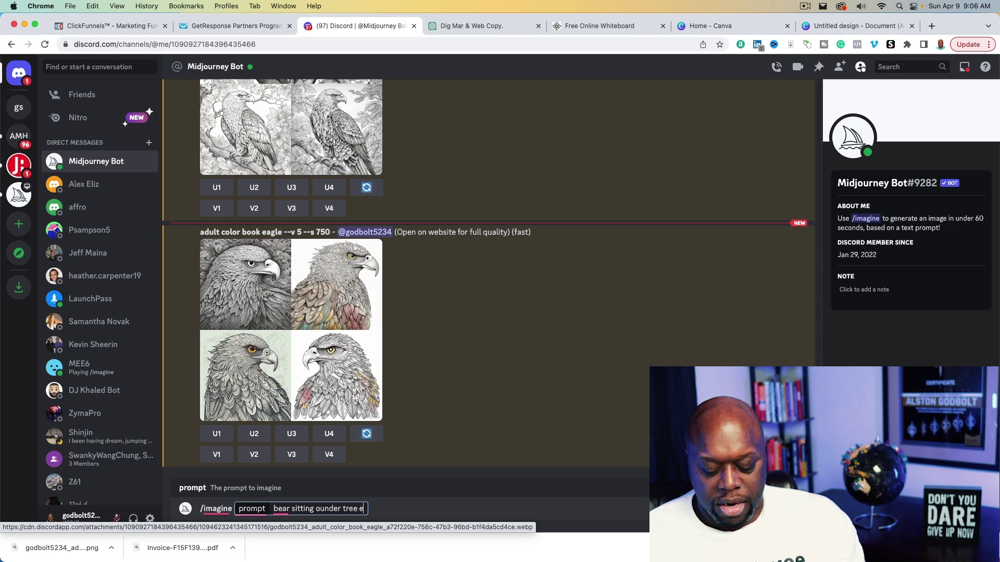
{"action": "type", "text": "ating honey"}
{"action": "key", "text": "Return"}
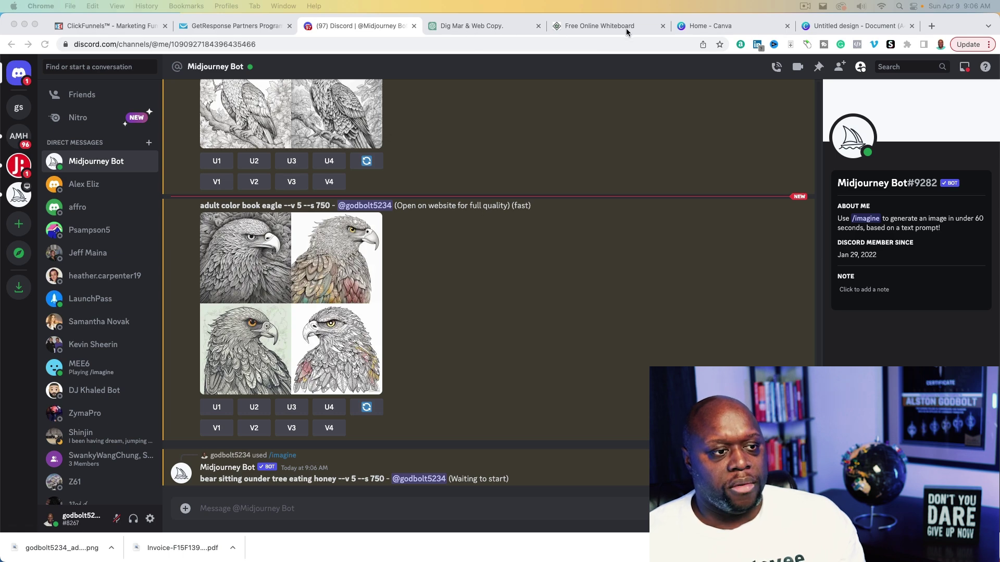
Return to ChatGPT and request an outline for the sales page of "Wild About Bears", targeting women over 60 who want to spend free time coloring animals
{"action": "left_click", "coordinate": [472, 26]}
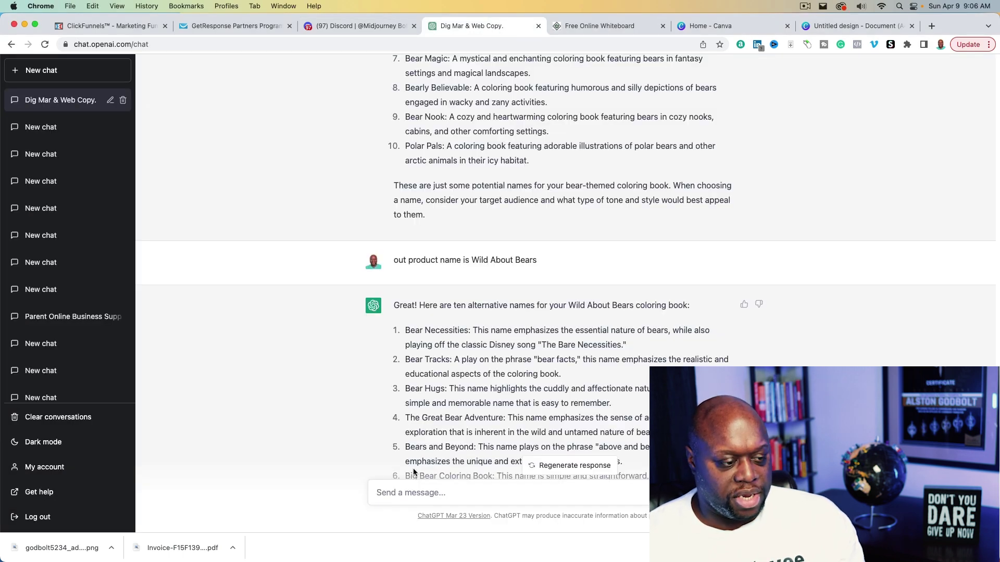
{"action": "scroll", "coordinate": [333, 388], "scroll_direction": "down", "scroll_amount": 5}
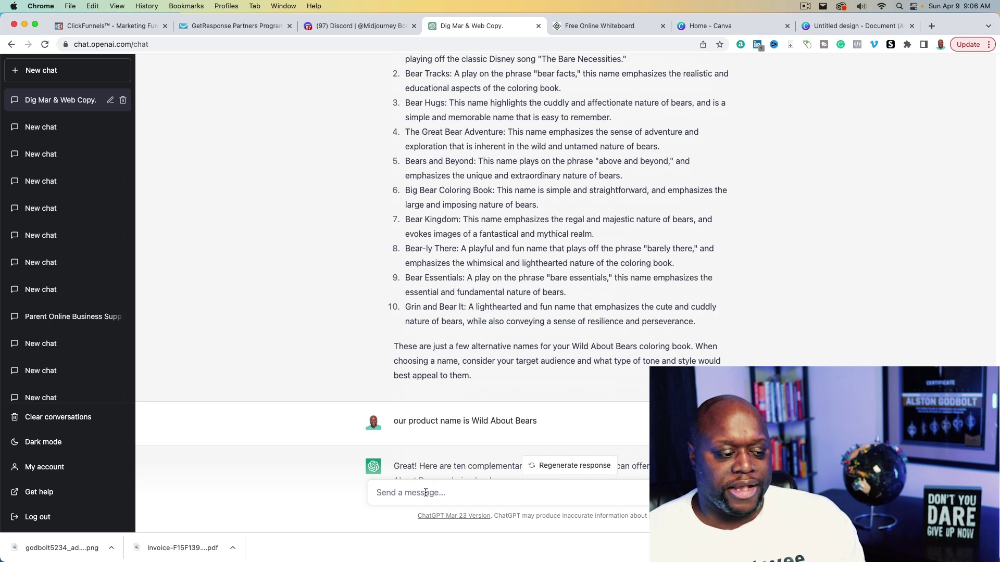
{"action": "type", "text": "create an outline for the"}
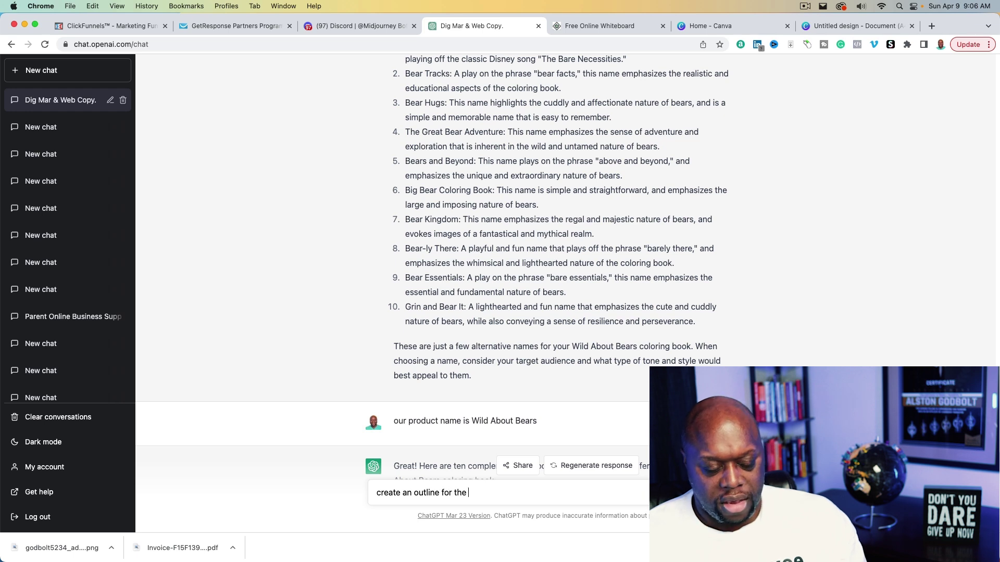
{"action": "type", "text": " sales page"}
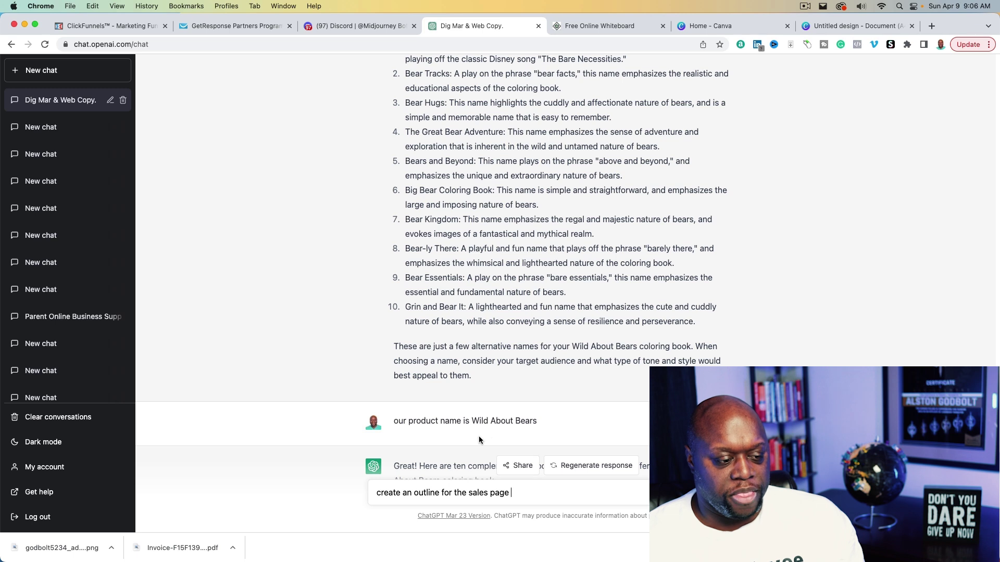
{"action": "left_click_drag", "start_coordinate": [471, 421], "coordinate": [547, 421]}
{"action": "right_click", "coordinate": [548, 421]}
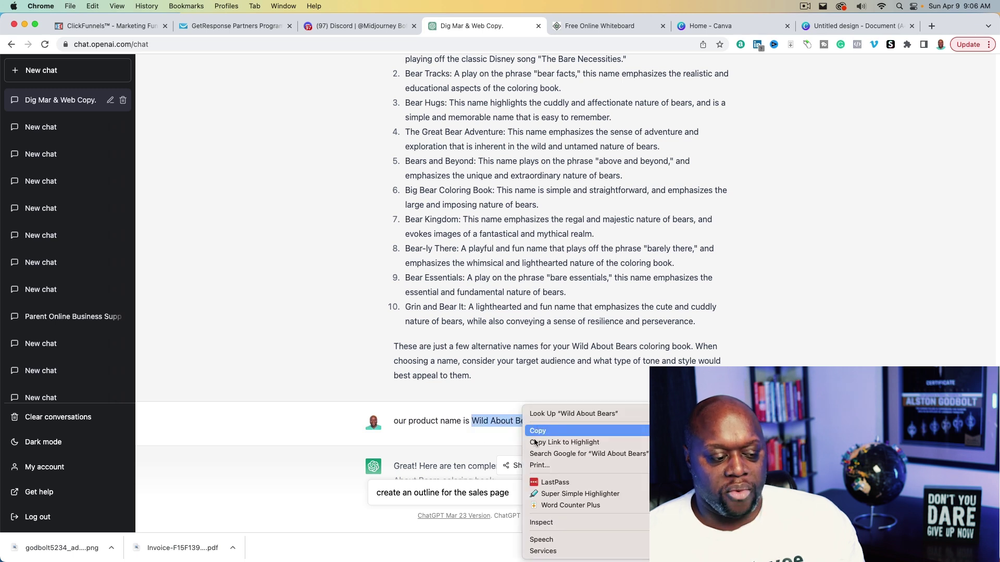
{"action": "left_click", "coordinate": [536, 433]}
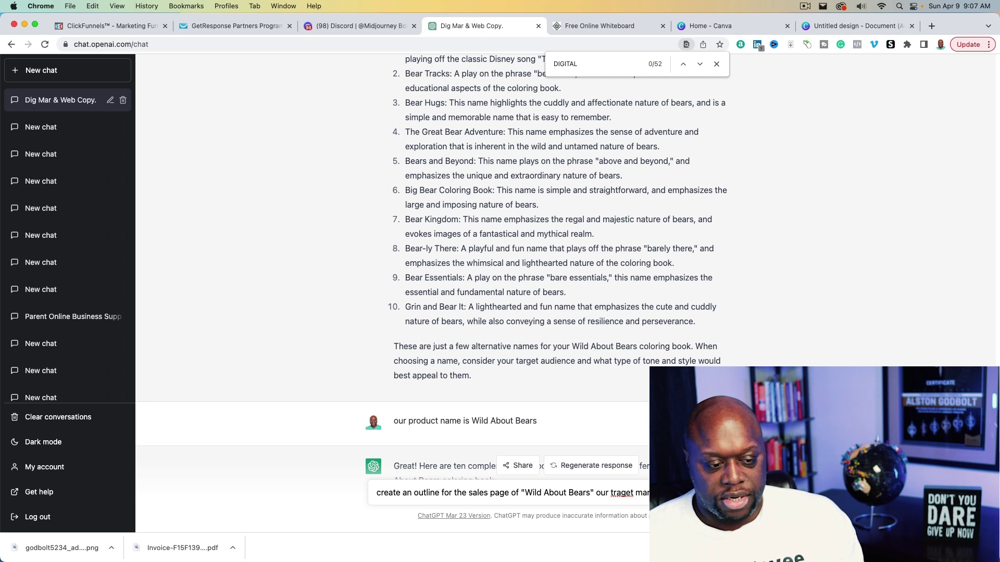
{"action": "type", "text": "want "}
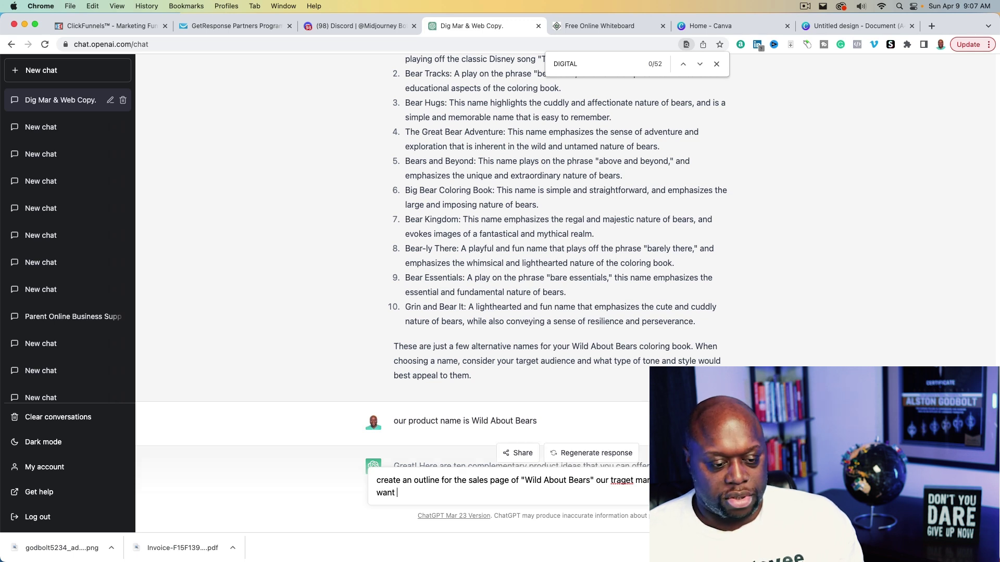
{"action": "type", "text": "to spend"}
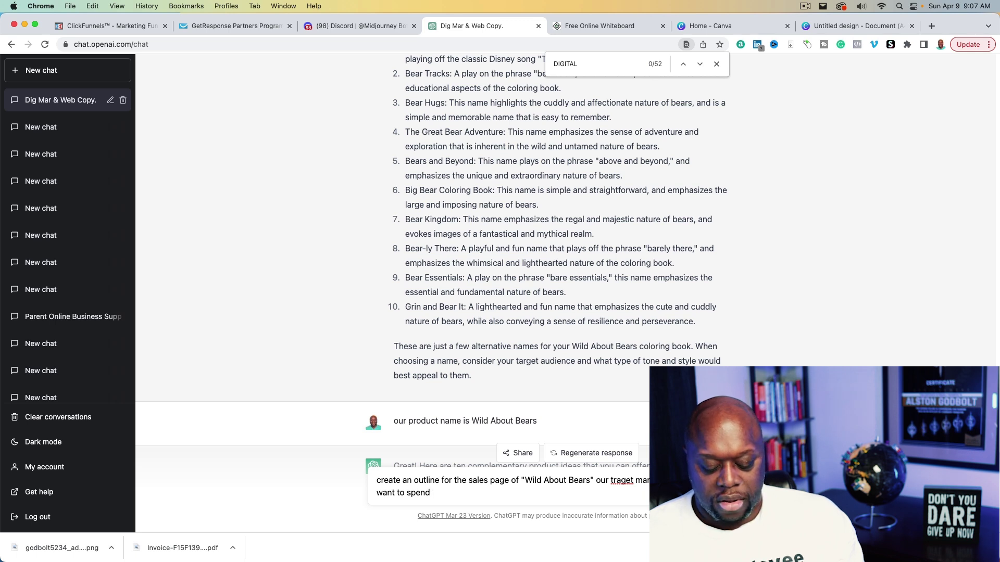
{"action": "type", "text": " their free time coloring an"}
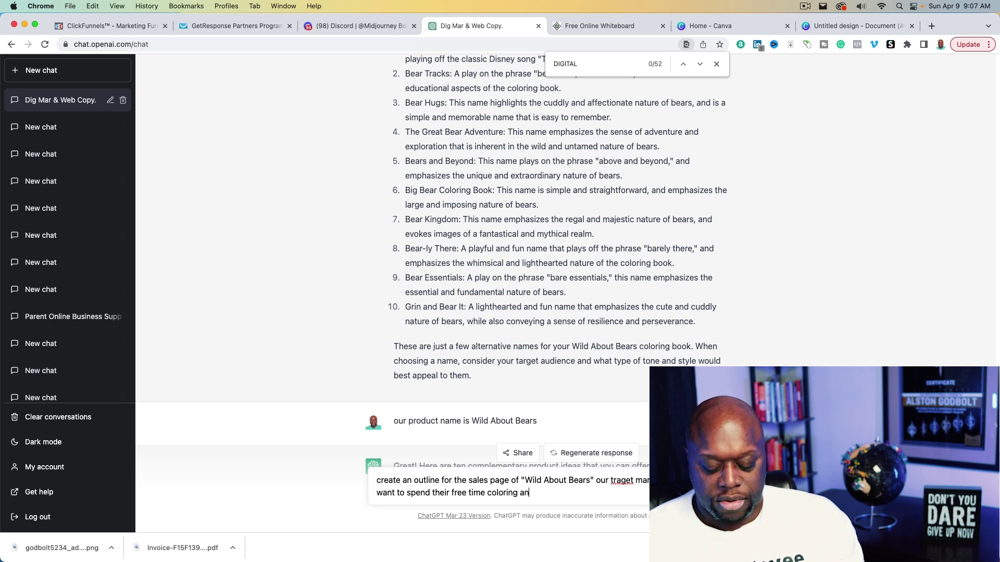
{"action": "type", "text": "imals"}
{"action": "key", "text": "Return"}
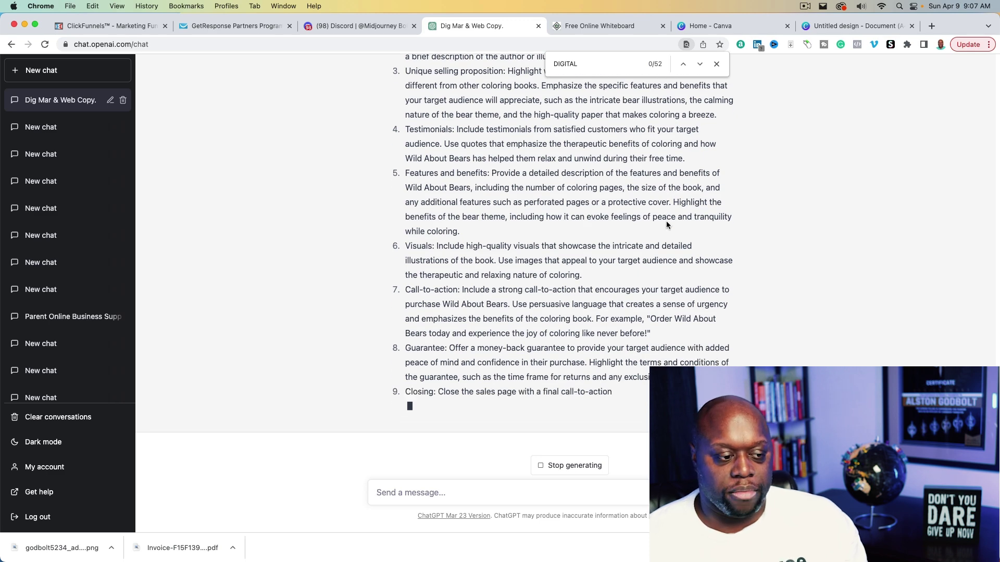
Ask ChatGPT to "write 10 headline examples" for the sales page
{"action": "scroll", "coordinate": [556, 350], "scroll_direction": "up", "scroll_amount": 2}
{"action": "scroll", "coordinate": [556, 350], "scroll_direction": "up", "scroll_amount": 3}
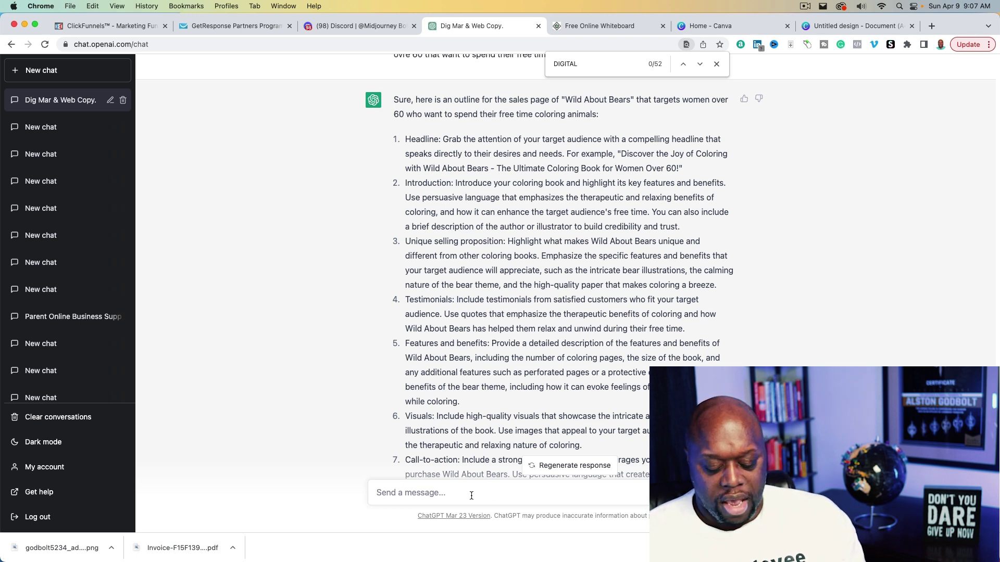
{"action": "type", "text": "write 10 head"}
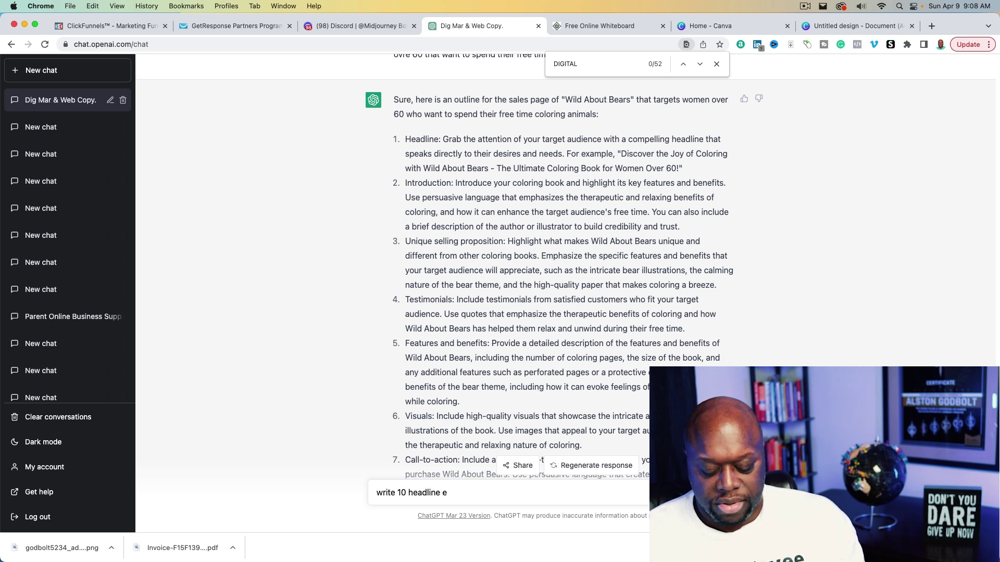
{"action": "type", "text": "line e"}
{"action": "key", "text": "Return"}
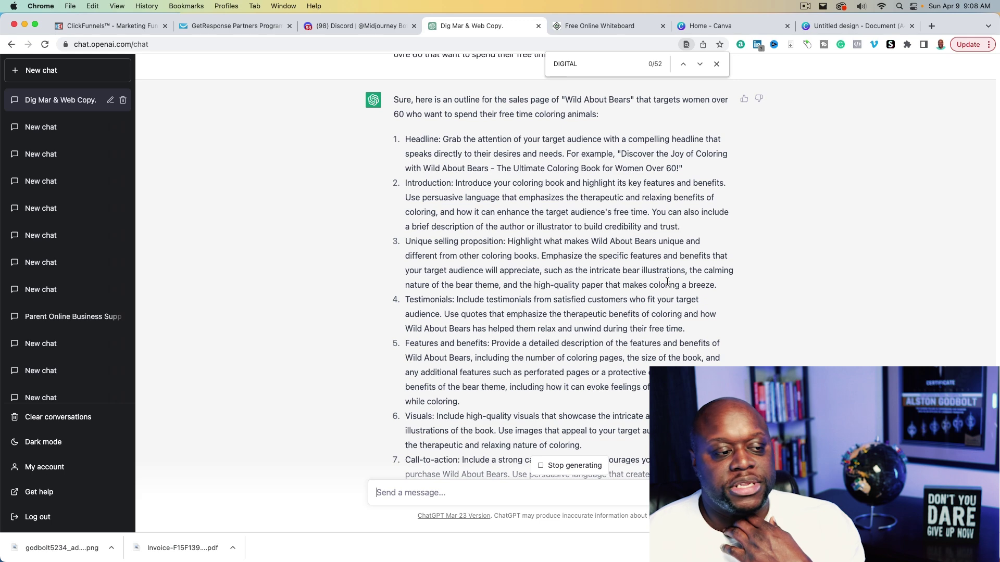
Review the "Wild About Bears" sales page outline and the headline examples ChatGPT wrote
{"action": "scroll", "coordinate": [650, 305], "scroll_direction": "up", "scroll_amount": 5}
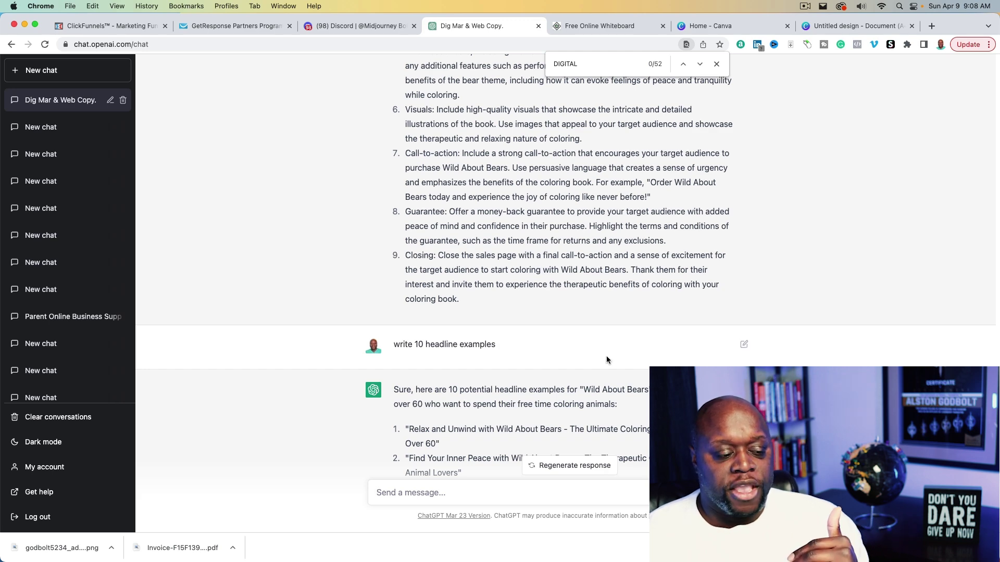
{"action": "scroll", "coordinate": [593, 361], "scroll_direction": "down", "scroll_amount": 5}
{"action": "scroll", "coordinate": [593, 361], "scroll_direction": "up", "scroll_amount": 8}
{"action": "scroll", "coordinate": [595, 361], "scroll_direction": "up", "scroll_amount": 3}
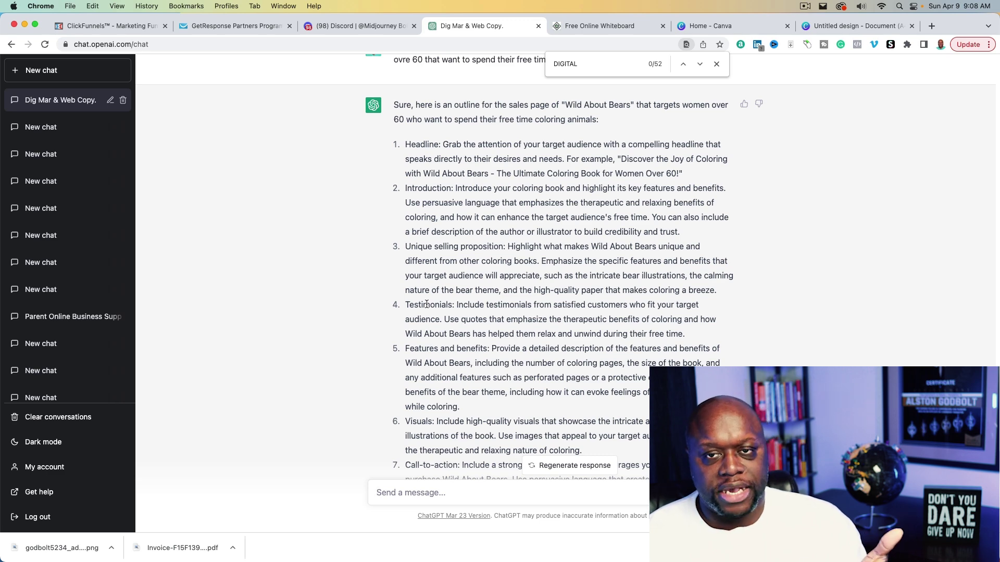
{"action": "scroll", "coordinate": [498, 344], "scroll_direction": "down", "scroll_amount": 8}
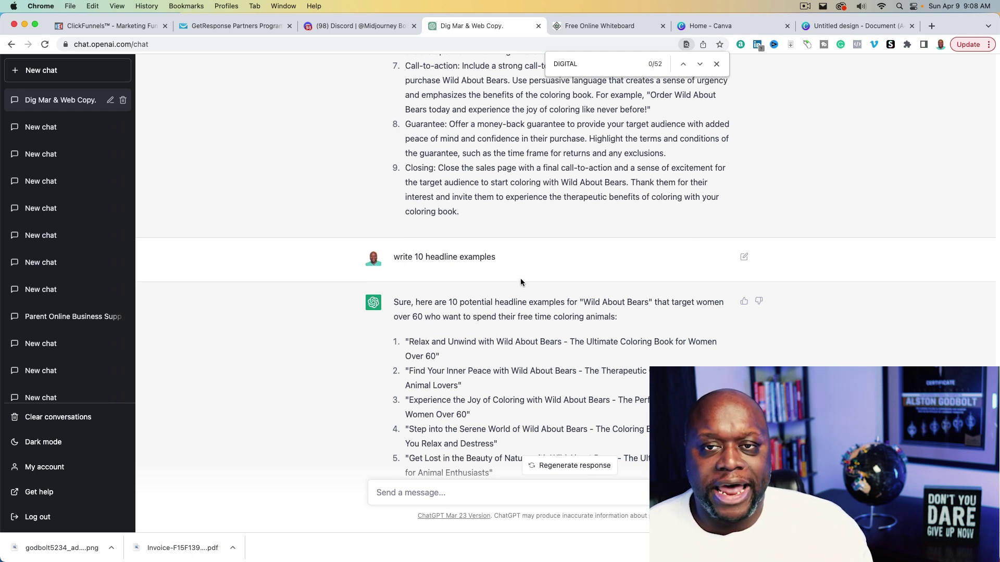
Highlight the sales funnel section on the whiteboard and preview the generated honey-eating bear images in Discord
{"action": "left_click", "coordinate": [599, 26]}
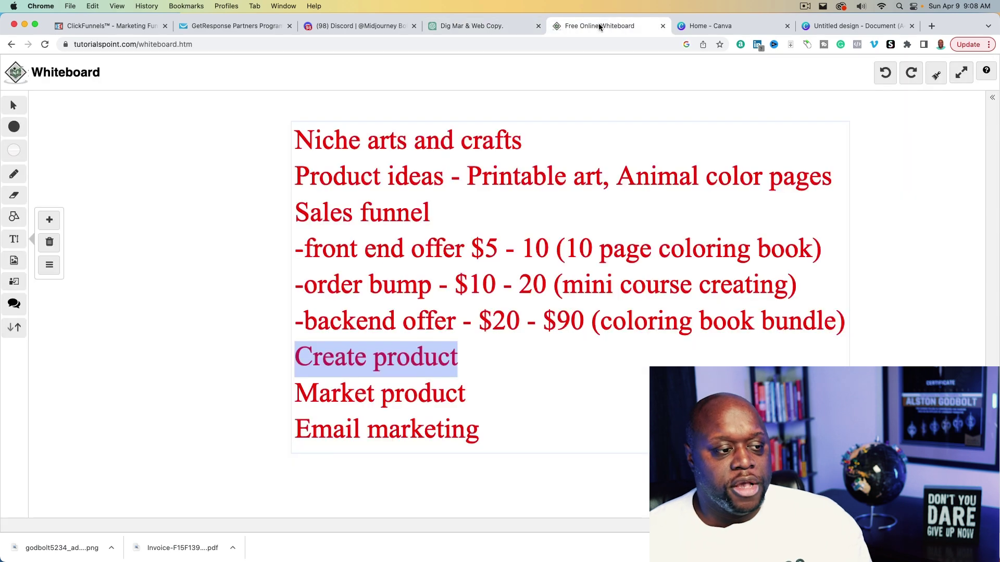
{"action": "left_click_drag", "start_coordinate": [296, 218], "coordinate": [696, 323]}
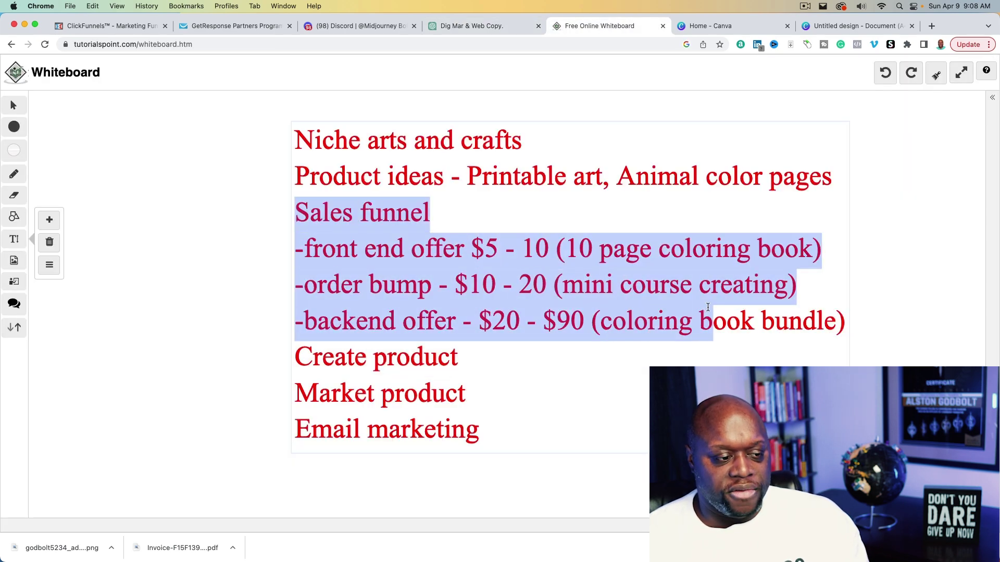
{"action": "key", "text": "super+3"}
{"action": "left_click", "coordinate": [257, 337]}
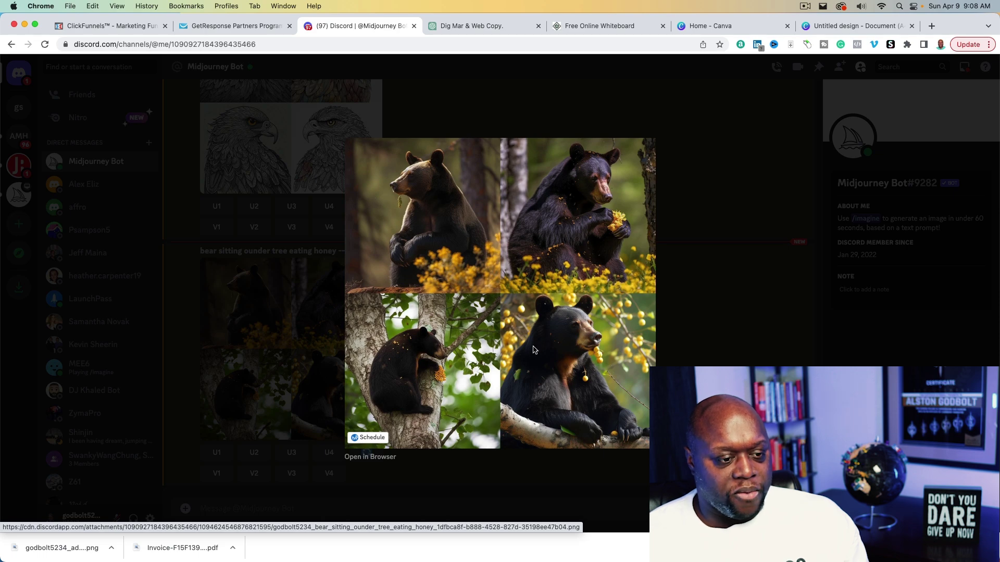
{"action": "key", "text": "Escape"}
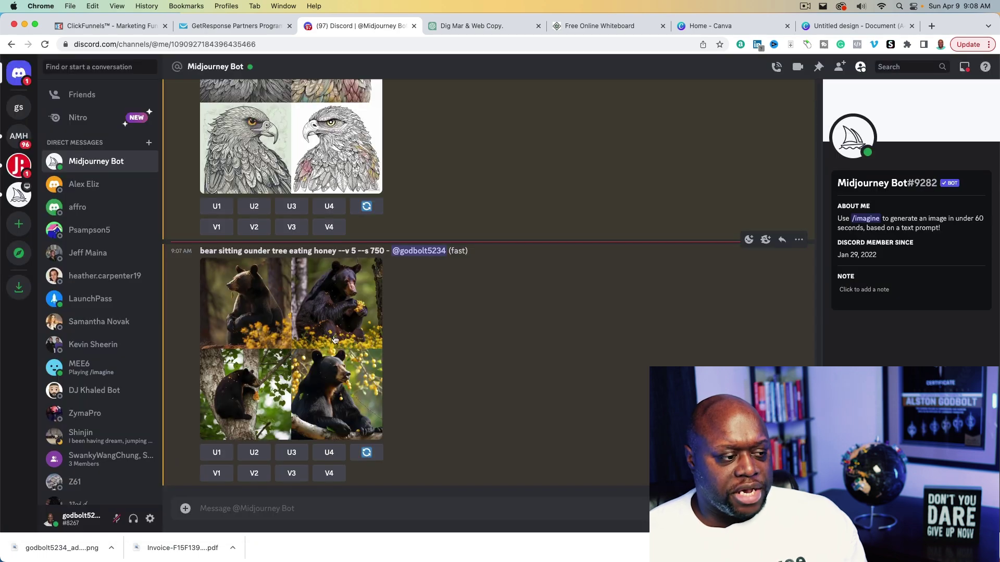
Return to ChatGPT and submit "write an order bump for out product which is wall art of a bear eating honey under a tree"
{"action": "left_click", "coordinate": [471, 25]}
{"action": "scroll", "coordinate": [487, 454], "scroll_direction": "down", "scroll_amount": 5}
{"action": "left_click", "coordinate": [432, 494]}
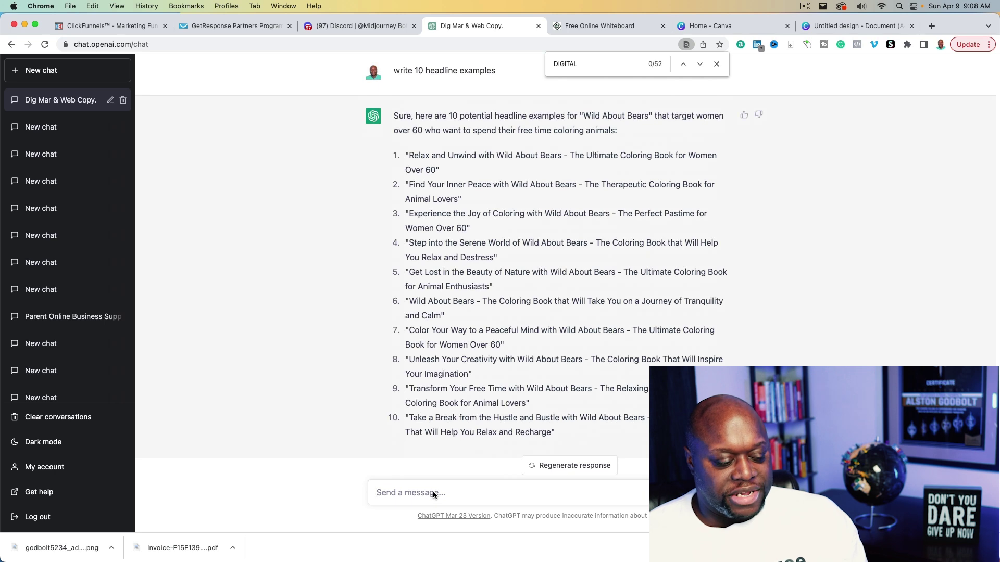
{"action": "type", "text": "write an order bump for out"}
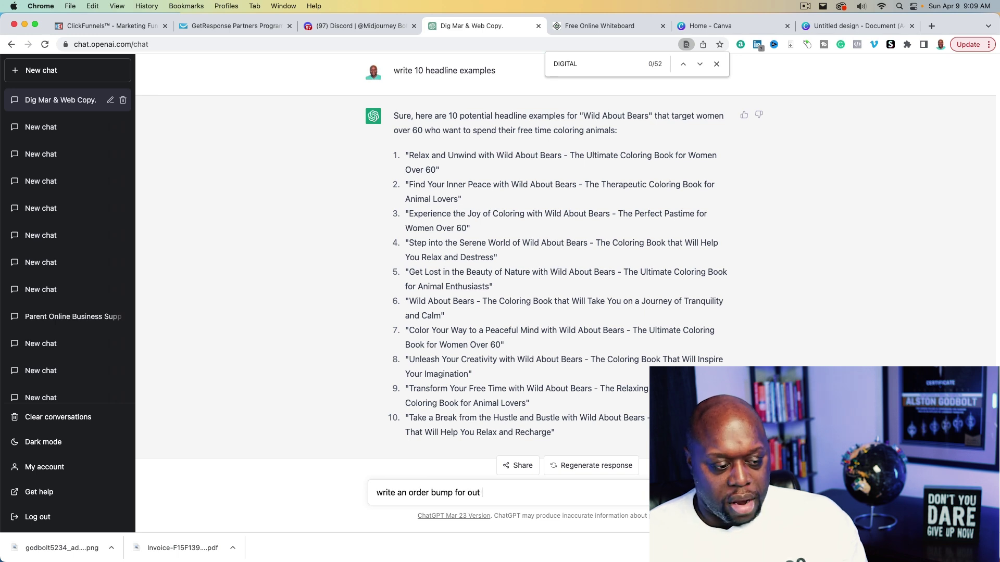
{"action": "type", "text": " product which is wall a"}
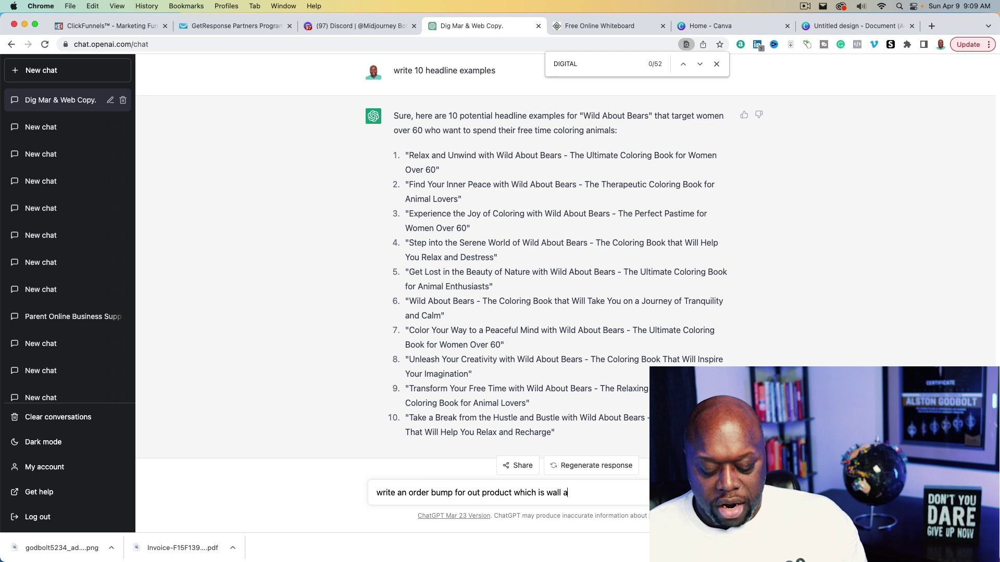
{"action": "type", "text": "rt of a bear eating hor"}
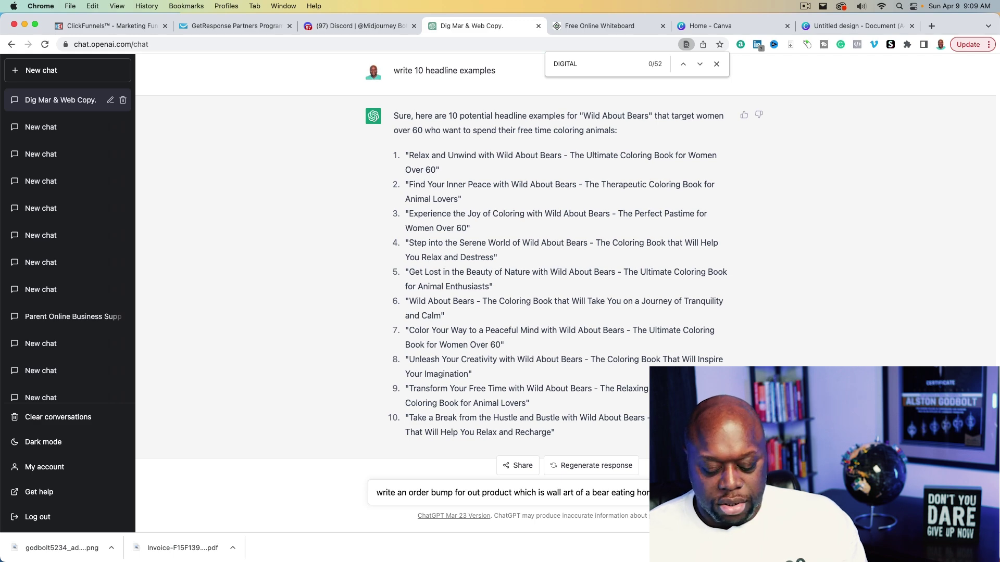
{"action": "key", "text": "Return"}
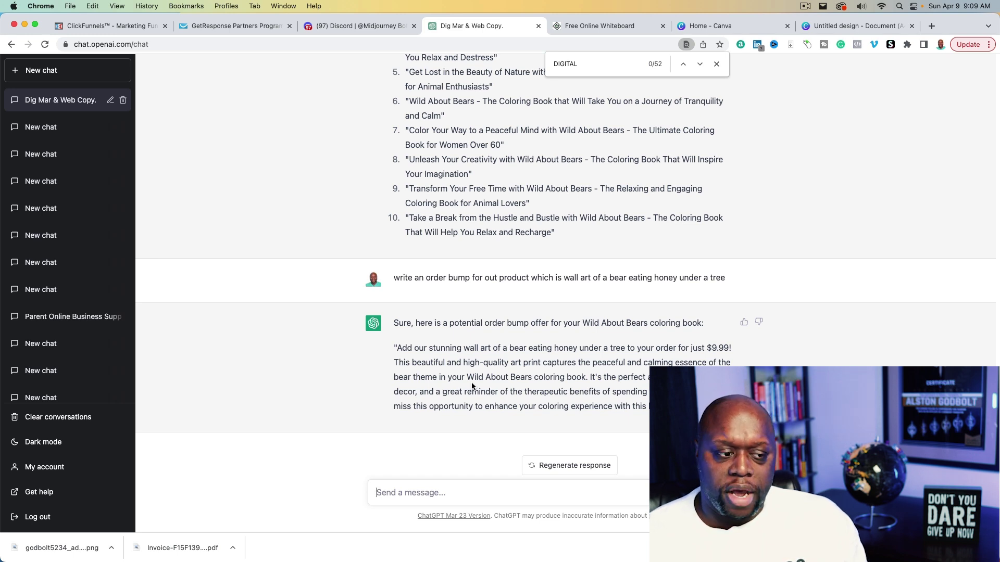
Look back over the headline examples in the chat and check the sales funnel plan on the whiteboard
{"action": "left_click", "coordinate": [465, 486]}
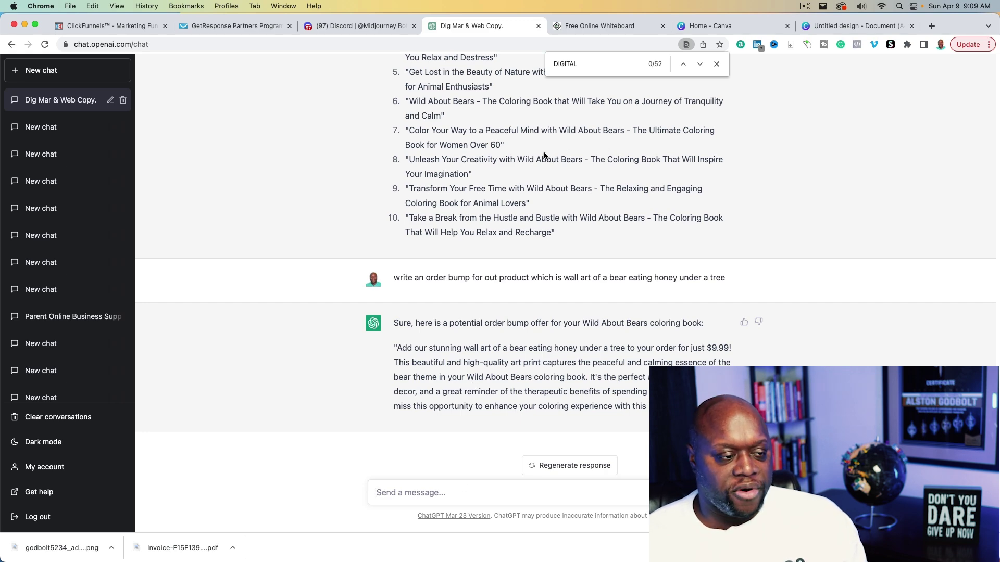
{"action": "scroll", "coordinate": [439, 312], "scroll_direction": "up", "scroll_amount": 7}
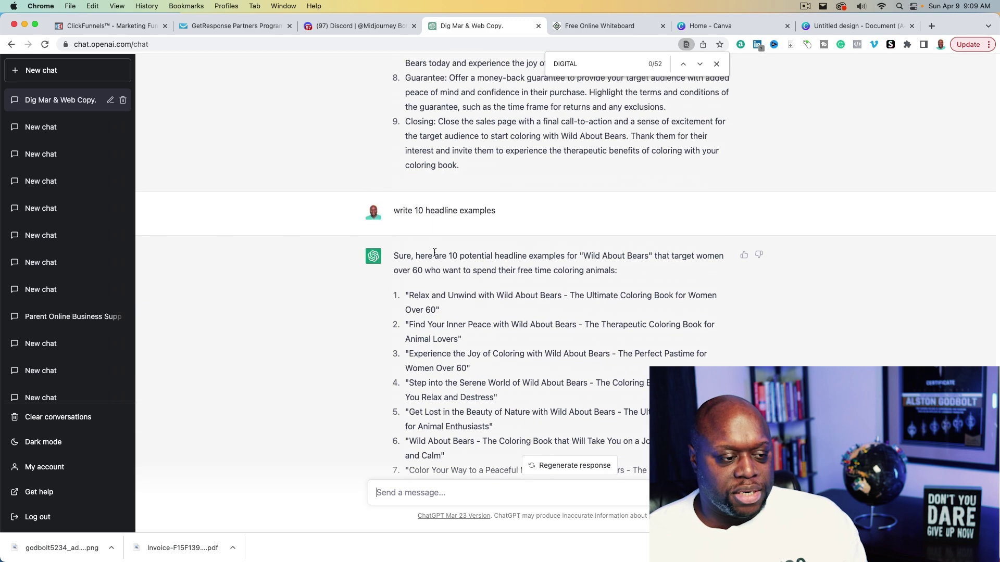
{"action": "scroll", "coordinate": [431, 399], "scroll_direction": "down", "scroll_amount": 1}
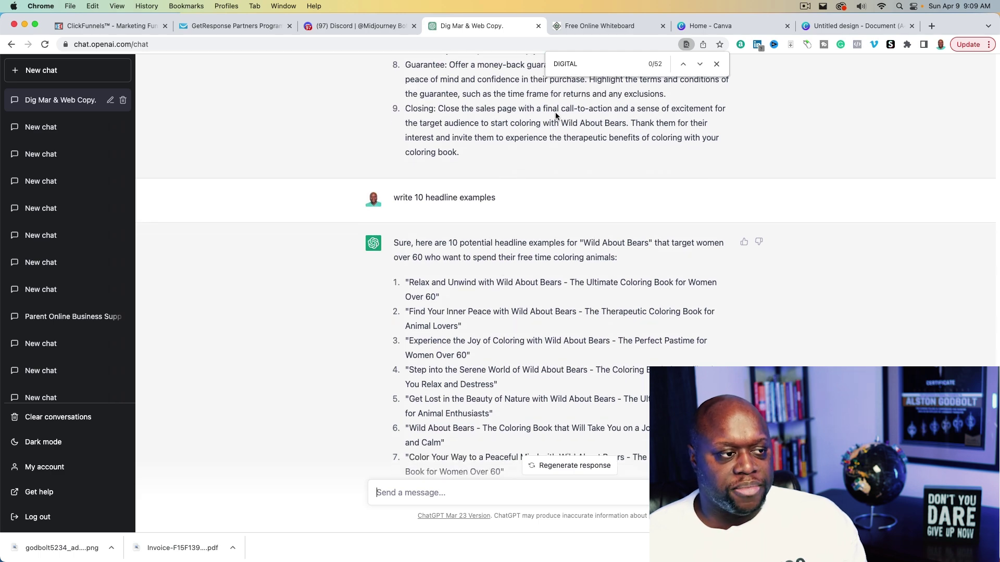
{"action": "left_click", "coordinate": [617, 27]}
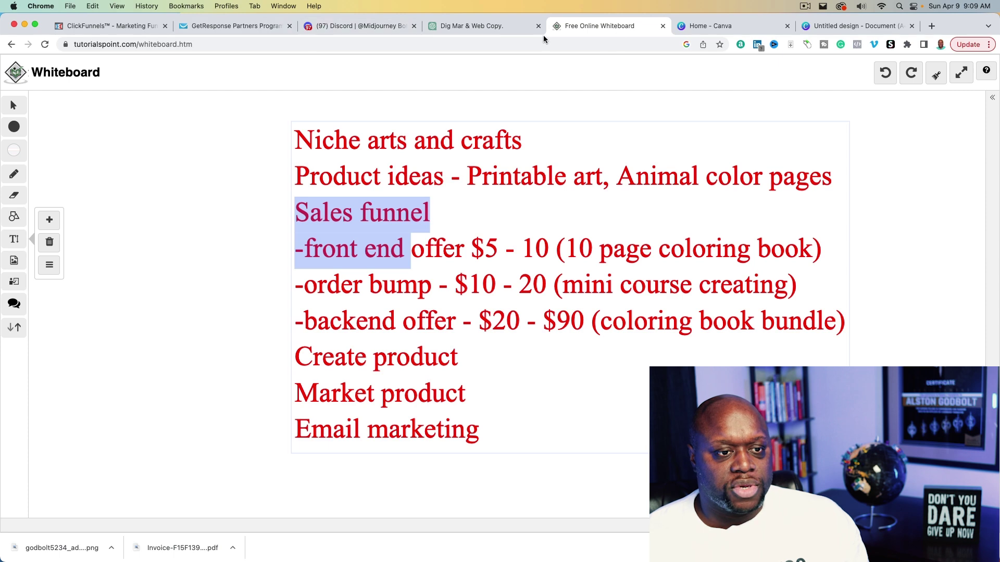
Return to ChatGPT and submit the prompt "list the best ways to market our product Wild About Bears"
{"action": "left_click", "coordinate": [473, 27]}
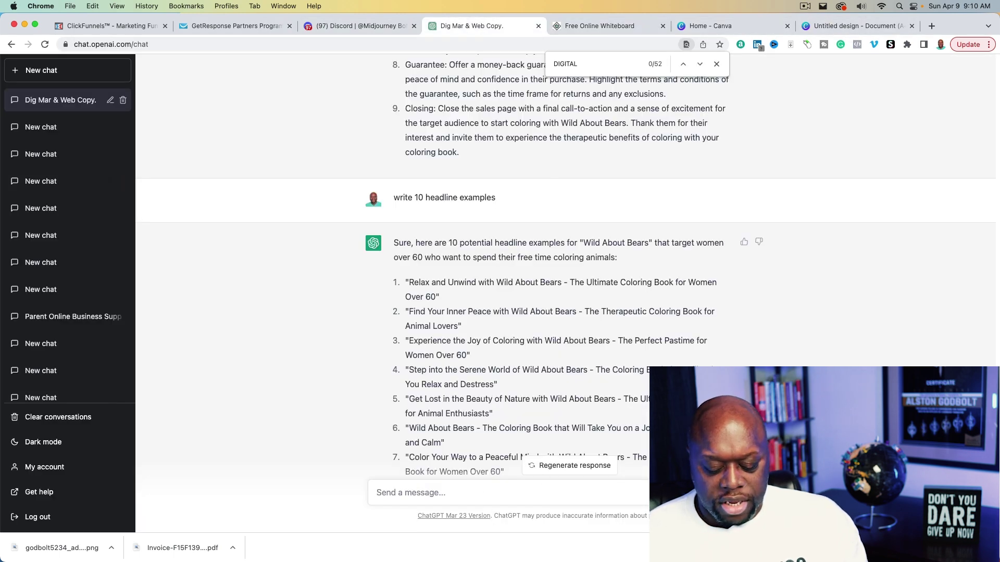
{"action": "type", "text": "list the best way"}
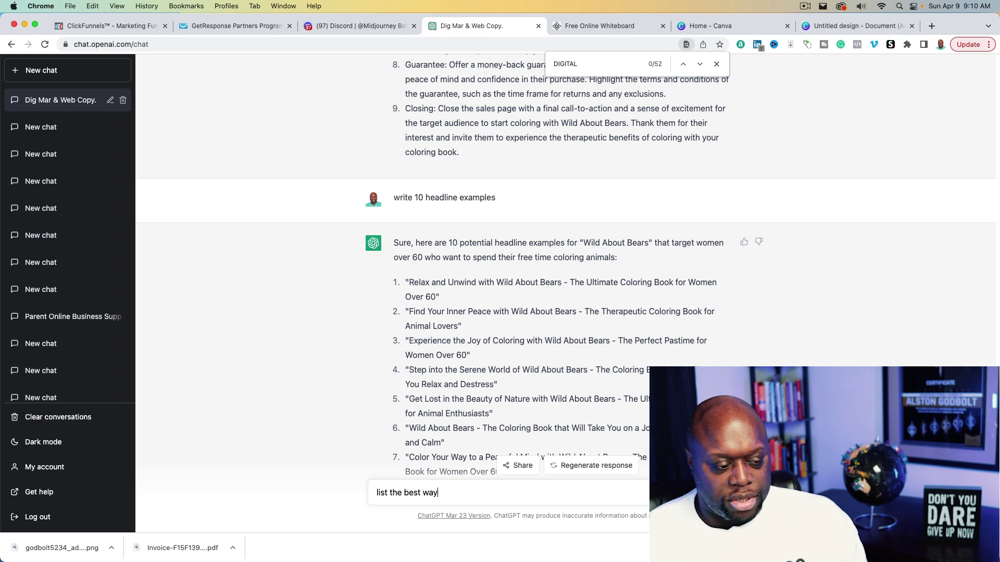
{"action": "type", "text": "s to market our product"}
{"action": "scroll", "coordinate": [519, 163], "scroll_direction": "up", "scroll_amount": 10}
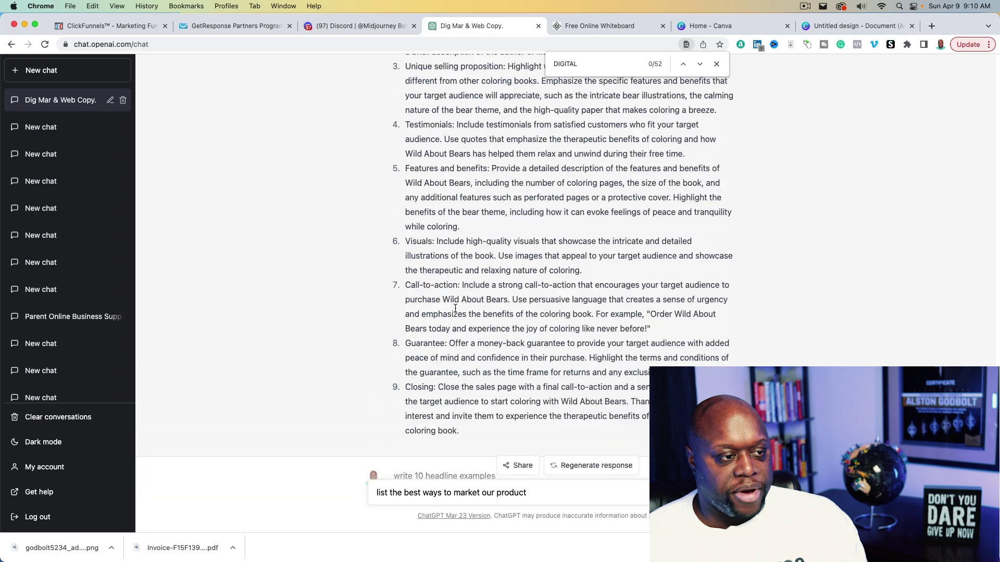
{"action": "left_click_drag", "start_coordinate": [541, 130], "coordinate": [577, 498]}
{"action": "key", "text": "Return"}
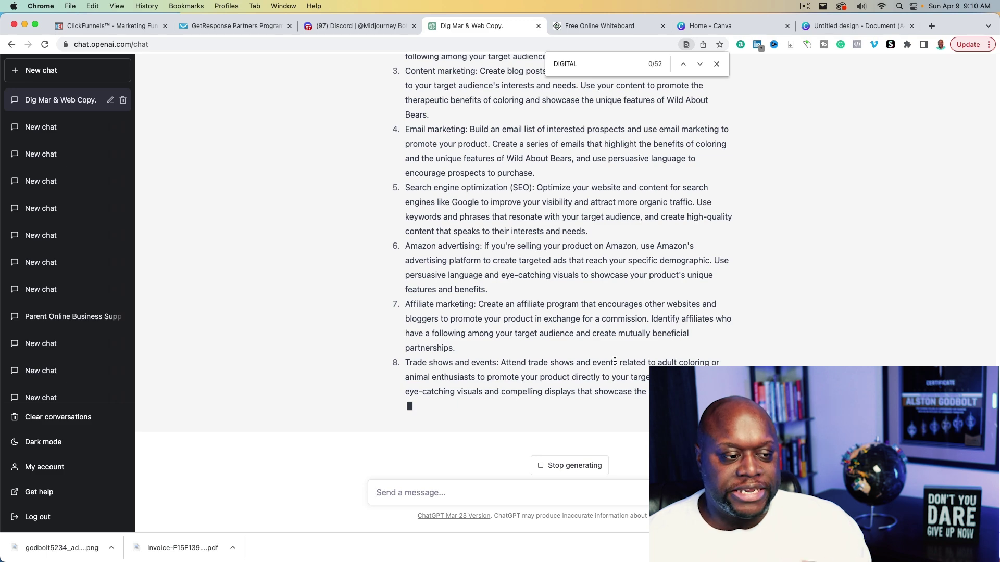
Read through the suggested marketing methods and ask ChatGPT to "list content ideas for promoting our product on tiktok"
{"action": "scroll", "coordinate": [614, 361], "scroll_direction": "up", "scroll_amount": 10}
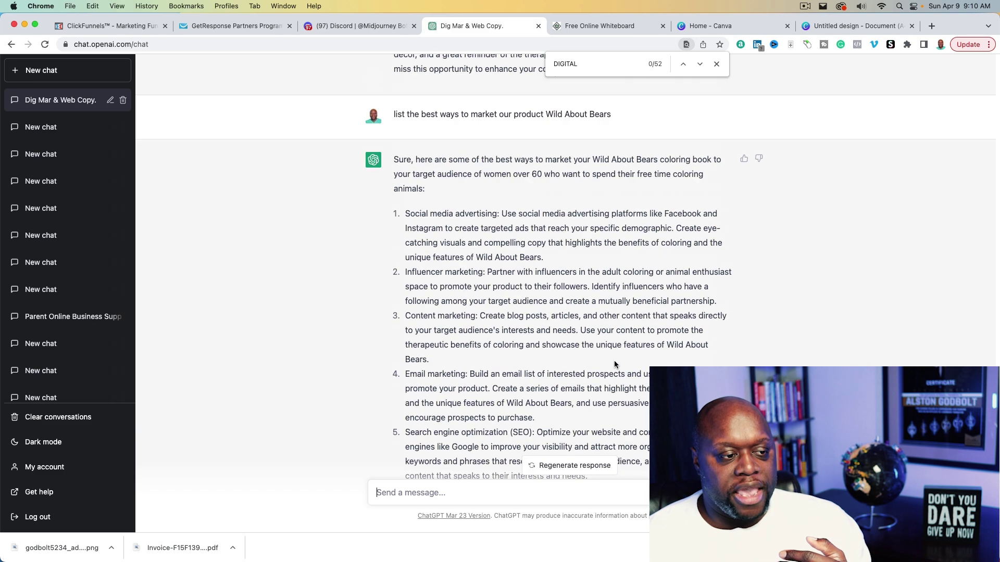
{"action": "scroll", "coordinate": [614, 361], "scroll_direction": "down", "scroll_amount": 6}
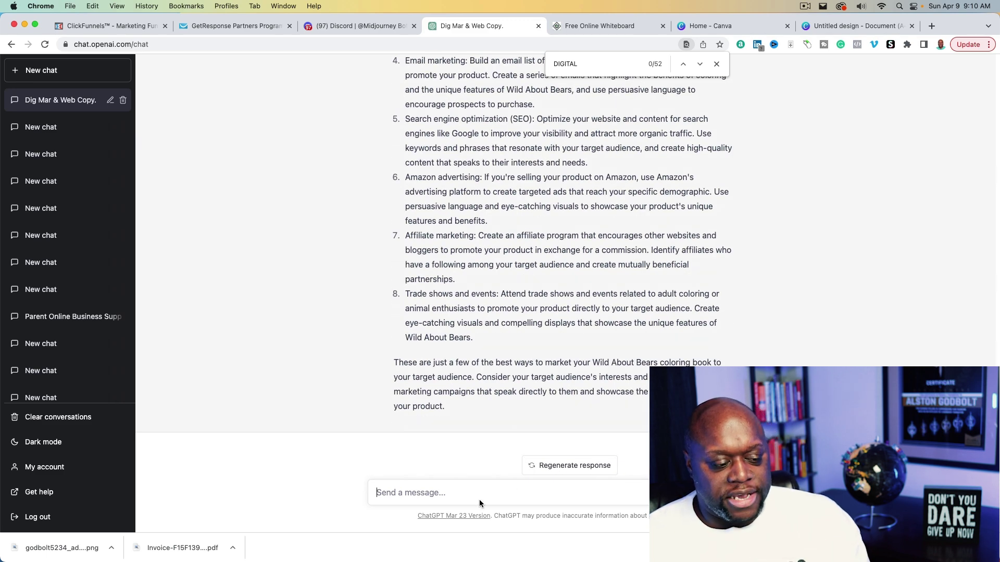
{"action": "type", "text": "list conten"}
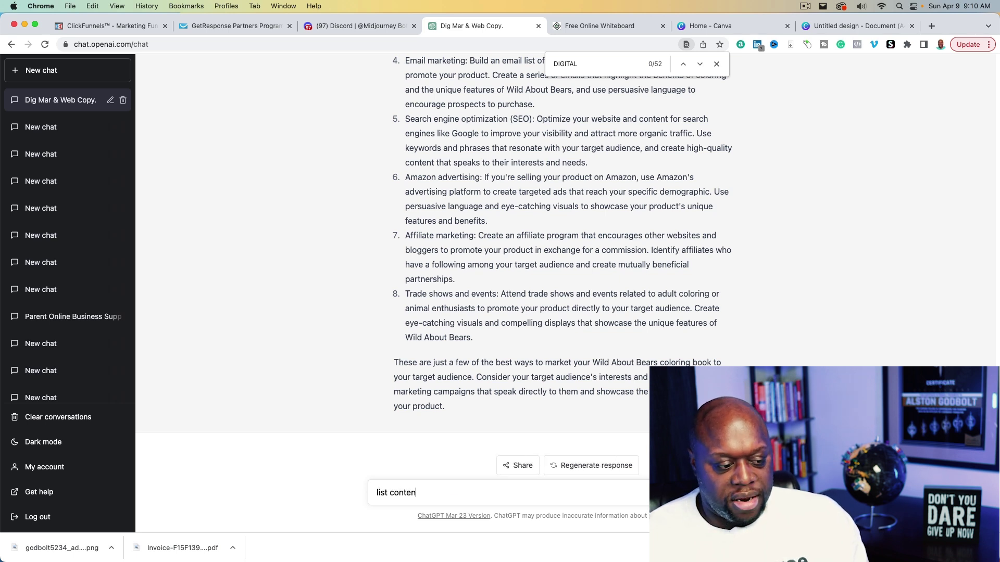
{"action": "type", "text": "t ideas for promoting our product on tiktok"}
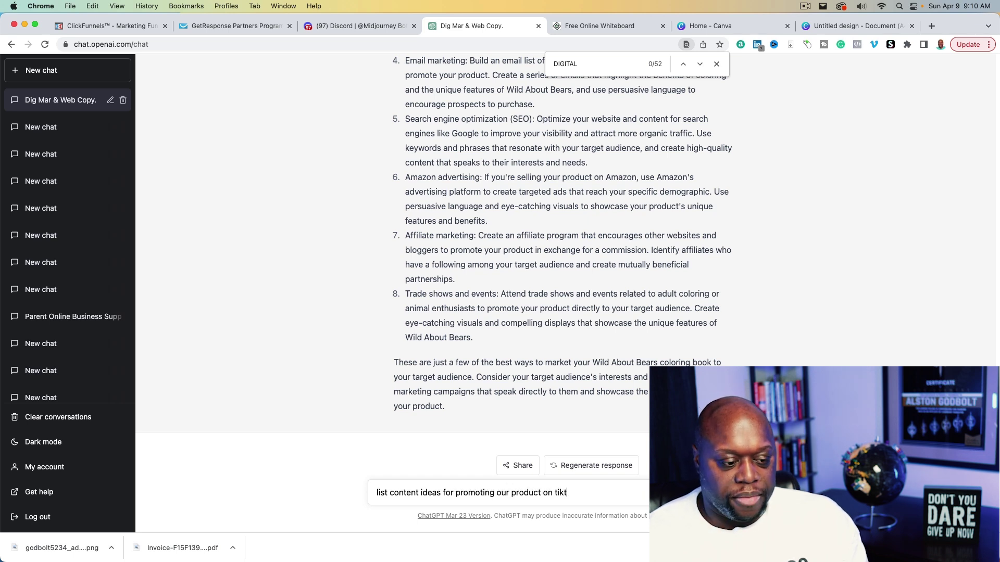
{"action": "key", "text": "Return"}
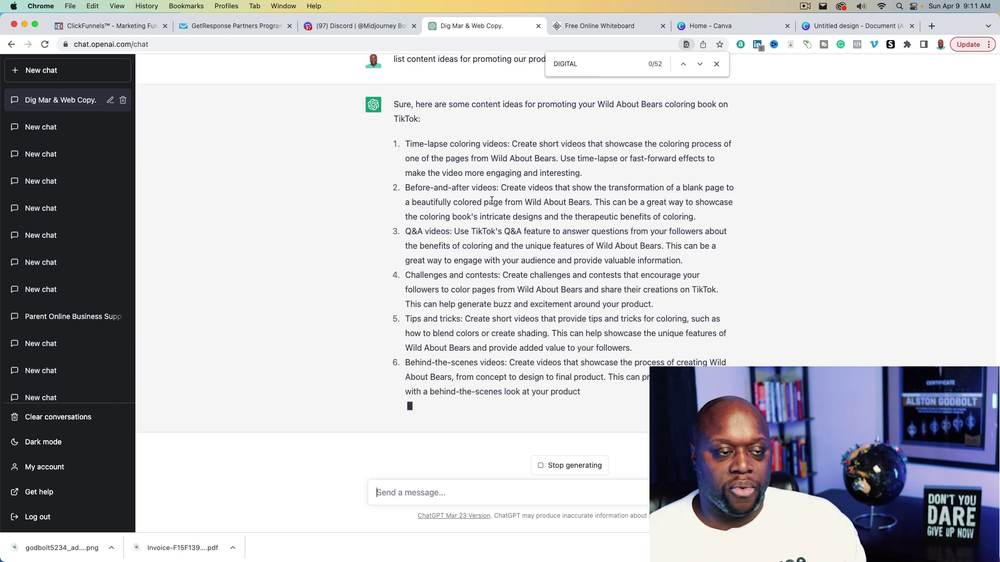
Review the Midjourney images in Discord and the TikTok ideas in ChatGPT, and highlight the whiteboard plan from the front end offer to "Market product"
{"action": "left_click", "coordinate": [326, 25]}
{"action": "scroll", "coordinate": [453, 276], "scroll_direction": "up", "scroll_amount": 10}
{"action": "scroll", "coordinate": [480, 358], "scroll_direction": "down", "scroll_amount": 10}
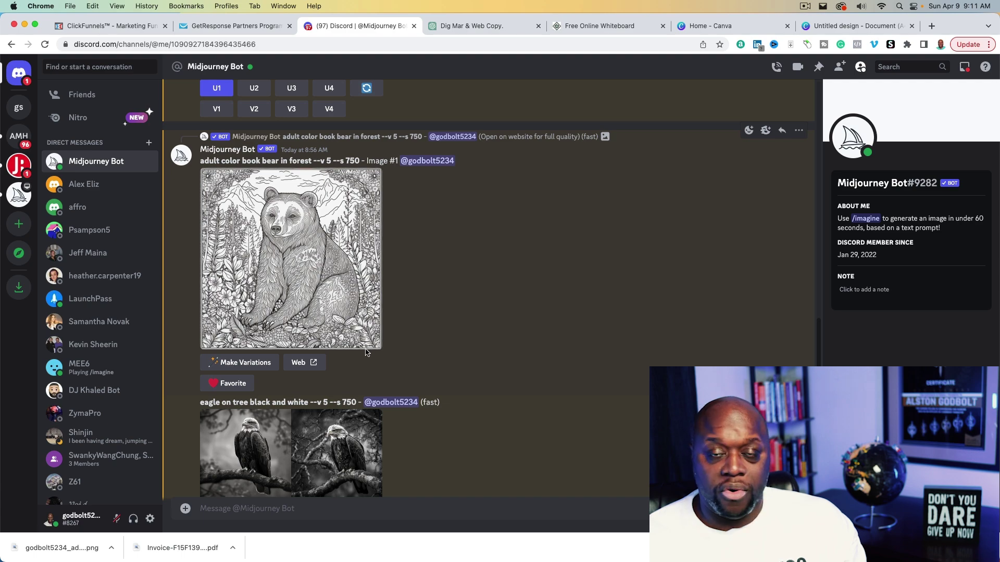
{"action": "scroll", "coordinate": [458, 384], "scroll_direction": "down", "scroll_amount": 15}
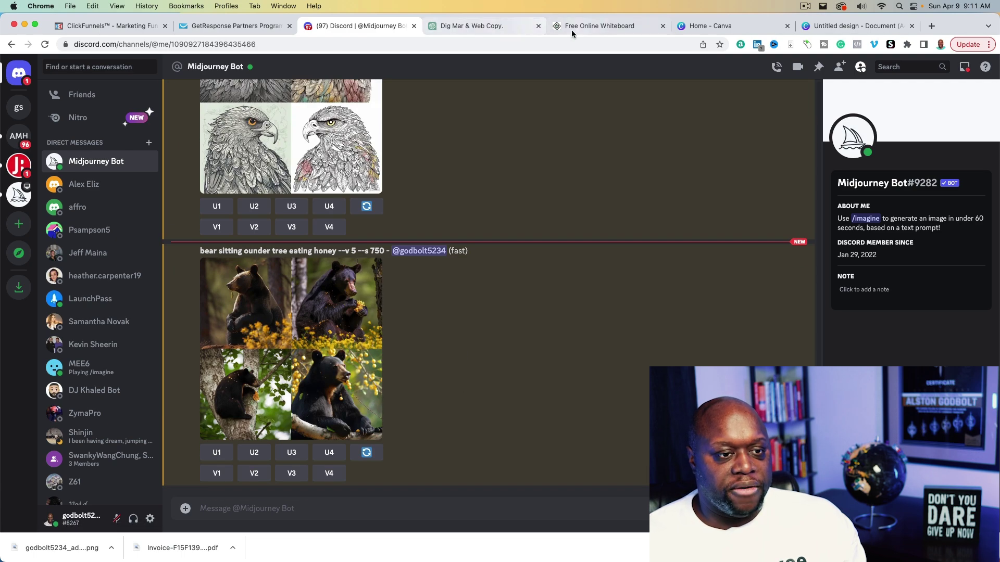
{"action": "left_click", "coordinate": [452, 27]}
{"action": "scroll", "coordinate": [504, 324], "scroll_direction": "up", "scroll_amount": 3}
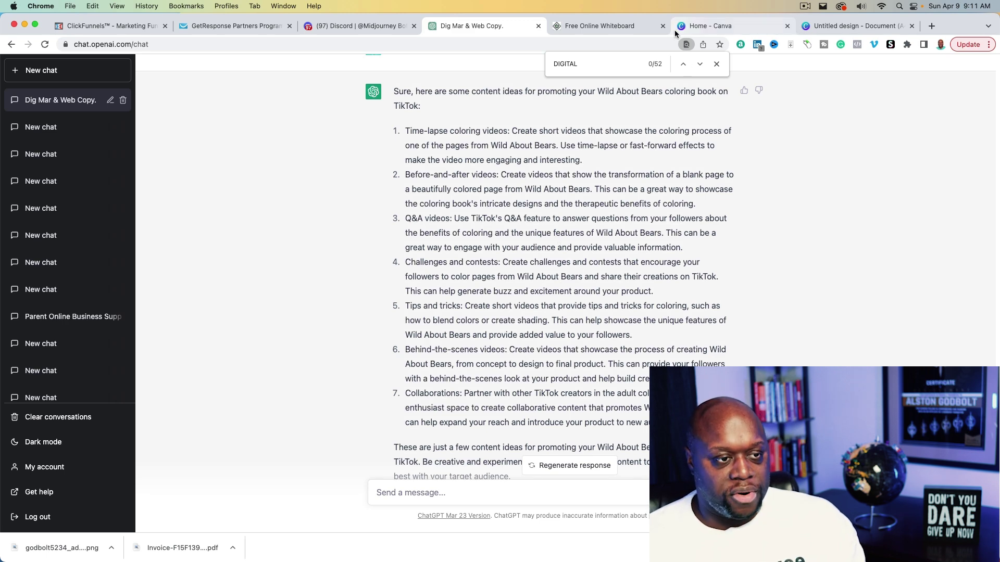
{"action": "left_click", "coordinate": [608, 26]}
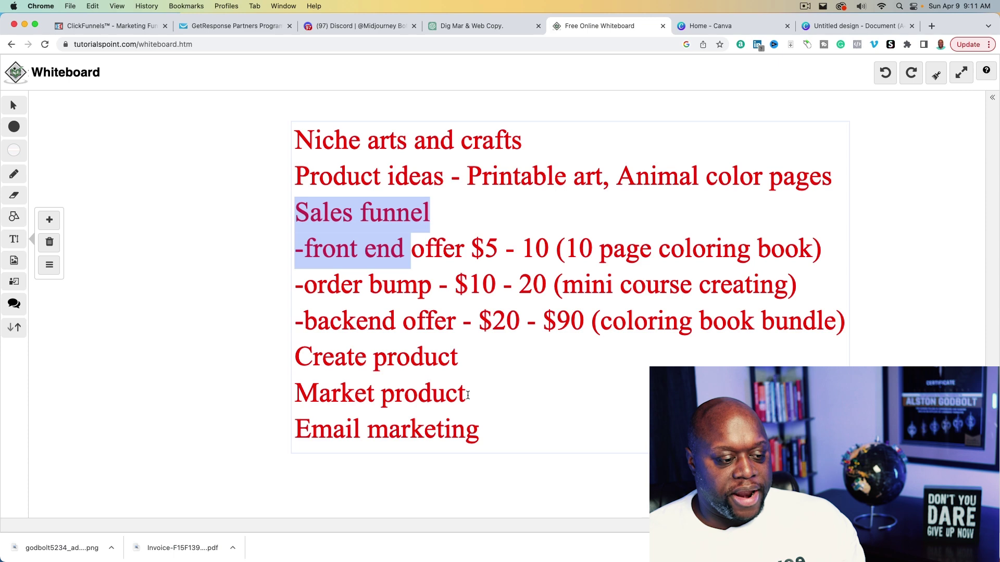
{"action": "left_click_drag", "start_coordinate": [468, 395], "coordinate": [366, 239]}
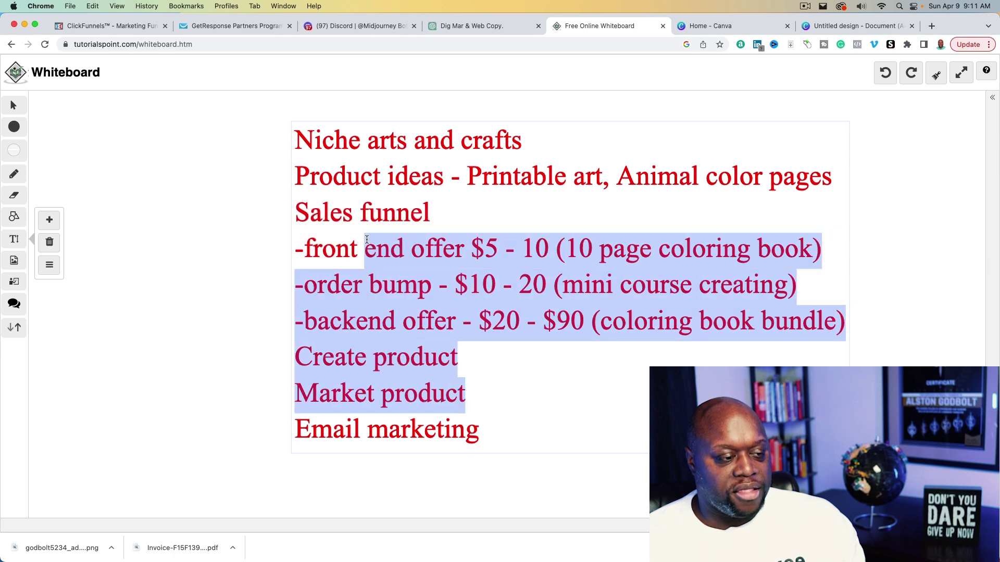
Switch to ChatGPT and submit the prompt "list lead magnet ideas for Wild About Bears"
{"action": "left_click", "coordinate": [470, 26]}
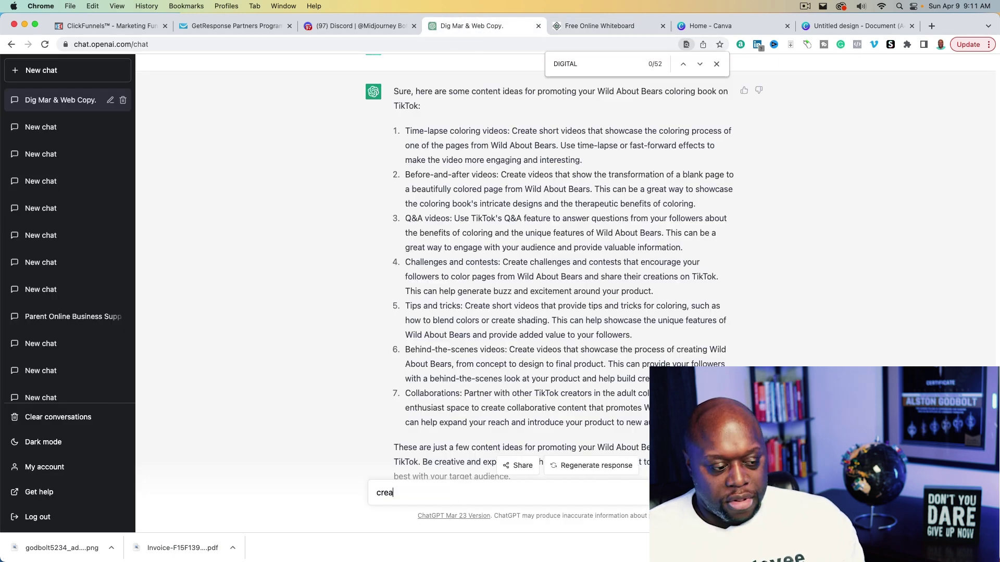
{"action": "type", "text": "list lead ma"}
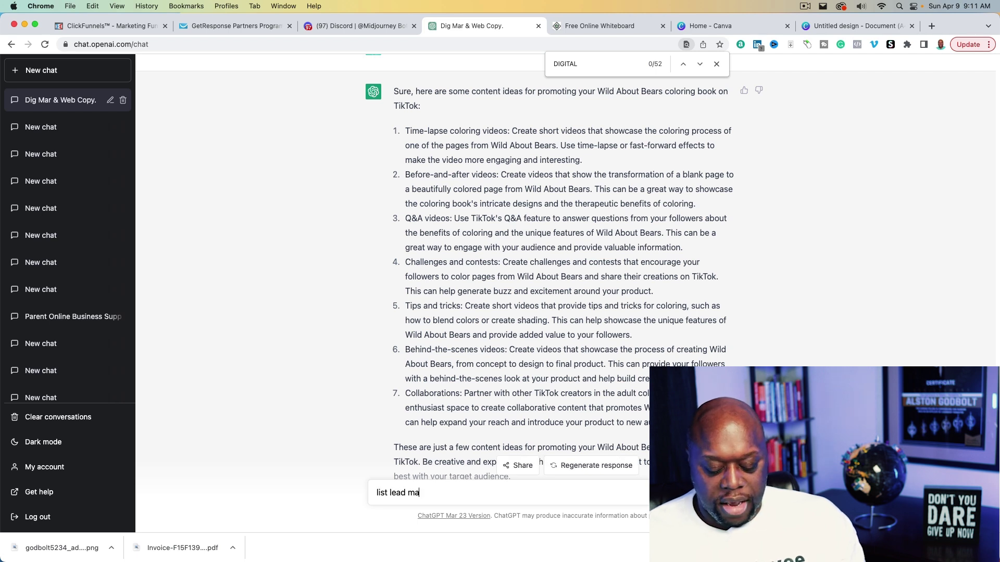
{"action": "type", "text": "gennet "}
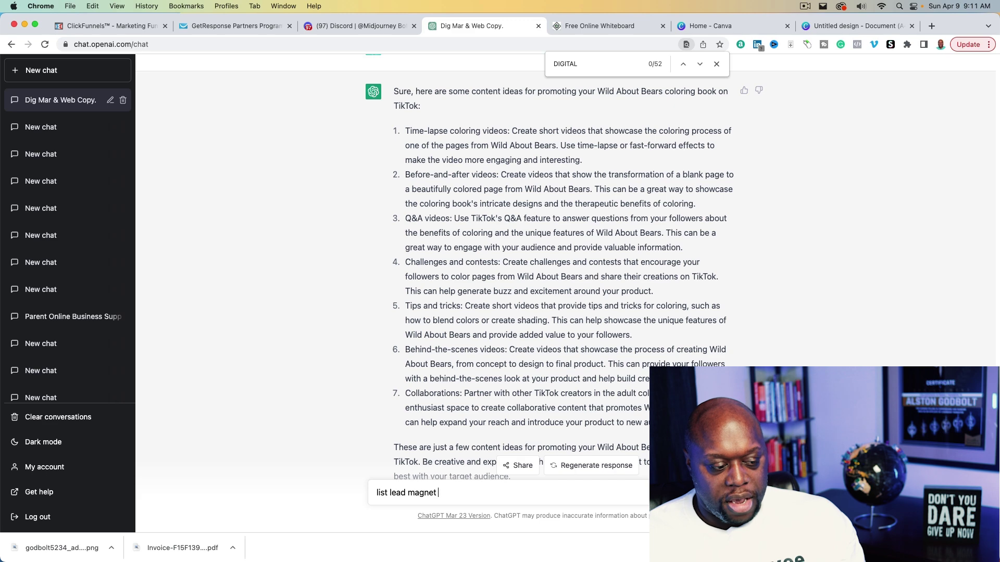
{"action": "type", "text": "ideas for"}
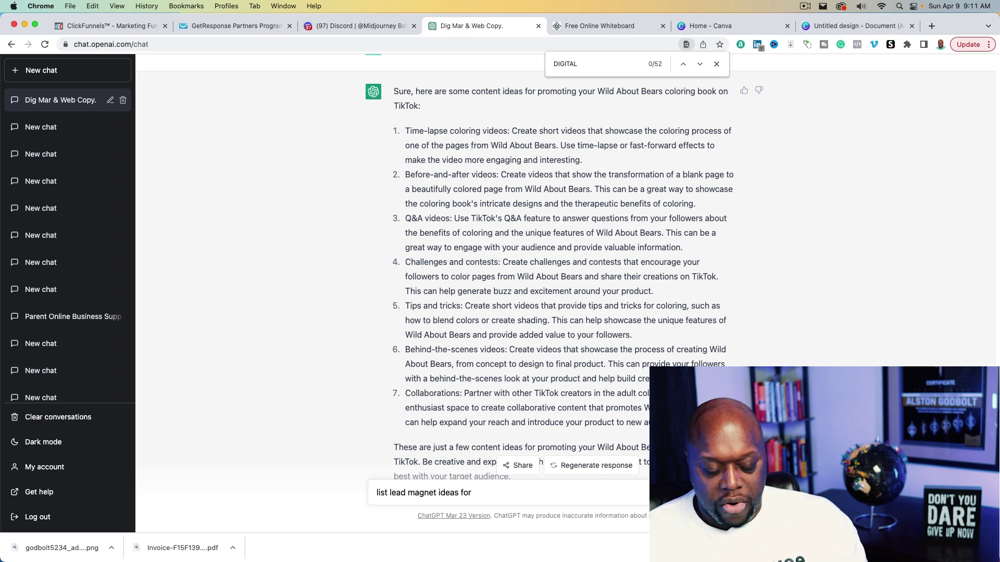
{"action": "type", "text": " Wild About Bears"}
{"action": "key", "text": "Return"}
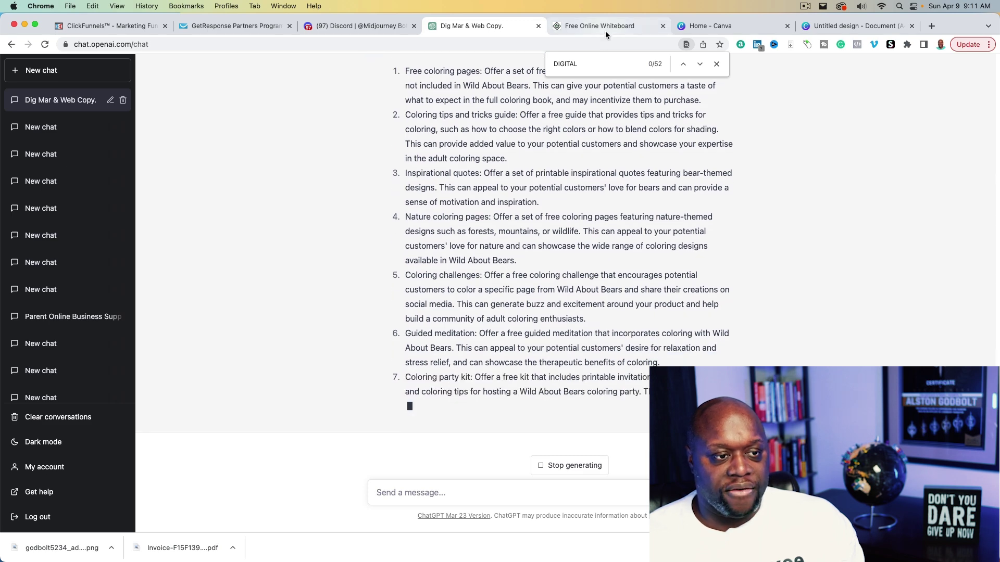
Check the Midjourney images in Discord, then return to ChatGPT and submit "create a 7 day email sequence for Wild About Bears"
{"action": "left_click", "coordinate": [605, 30]}
{"action": "left_click", "coordinate": [469, 26]}
{"action": "left_click", "coordinate": [328, 29]}
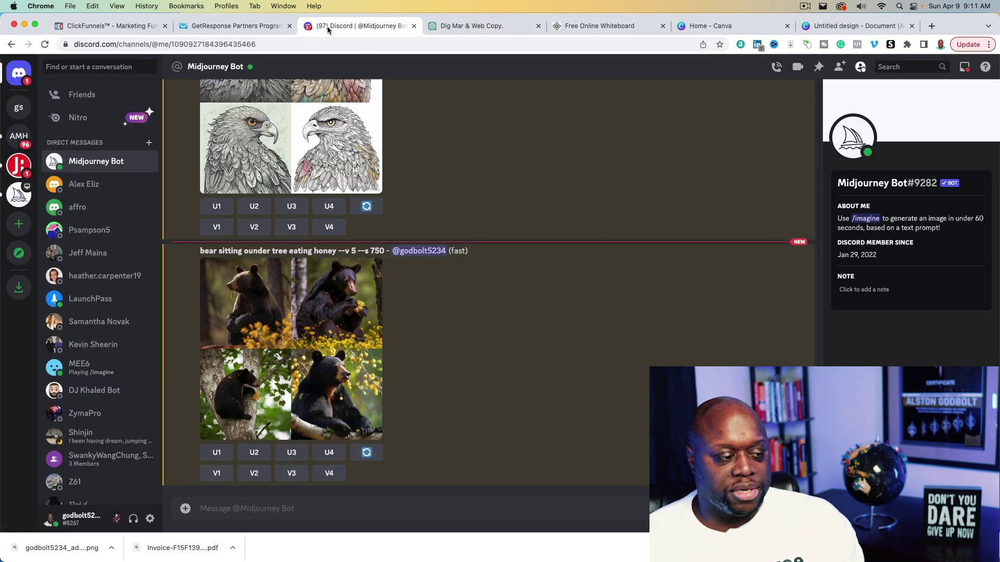
{"action": "left_click", "coordinate": [476, 30]}
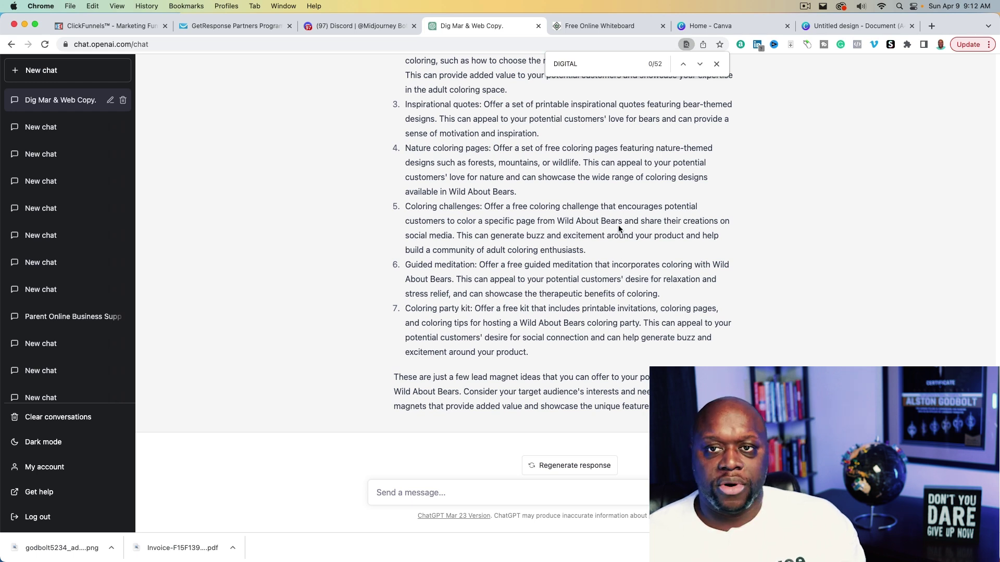
{"action": "left_click", "coordinate": [383, 489]}
{"action": "type", "text": "create a"}
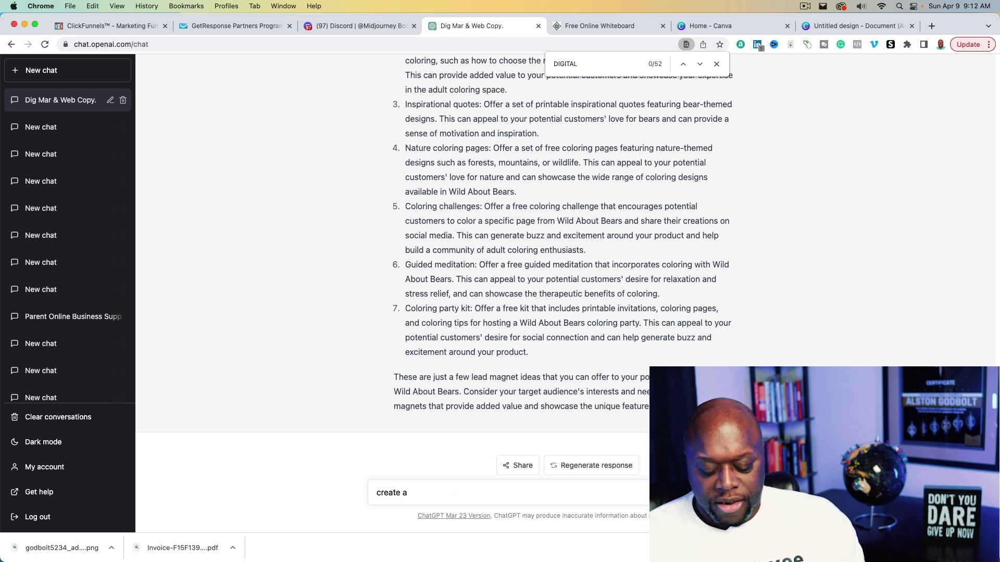
{"action": "type", "text": " 7 day emai"}
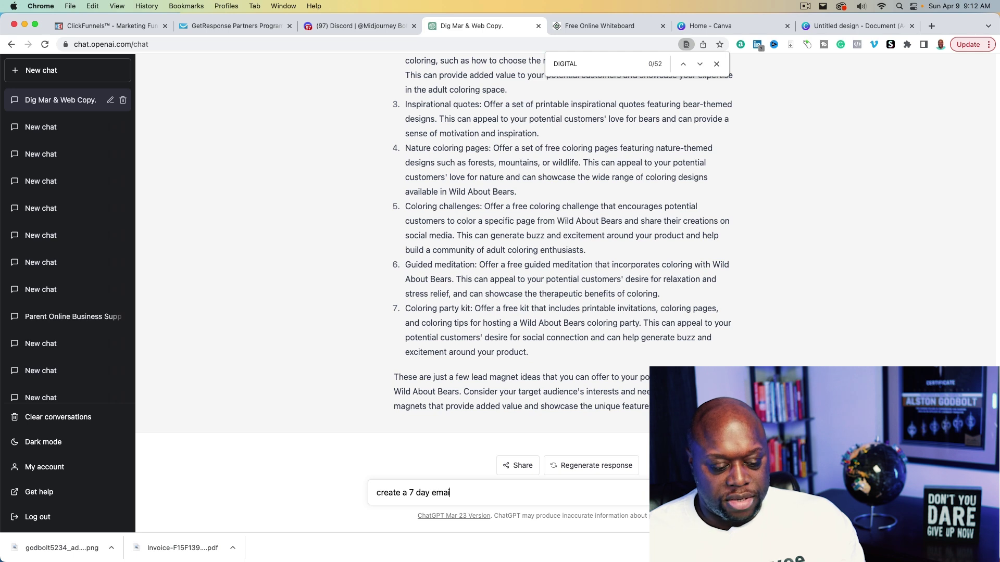
{"action": "type", "text": "l sequence"}
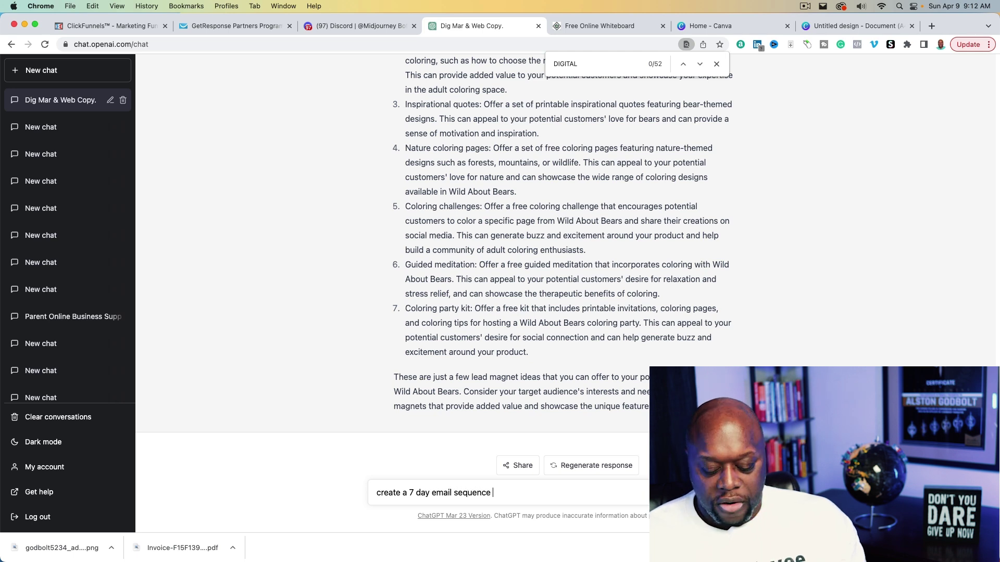
{"action": "type", "text": " for Wild About Bears"}
{"action": "key", "text": "Return"}
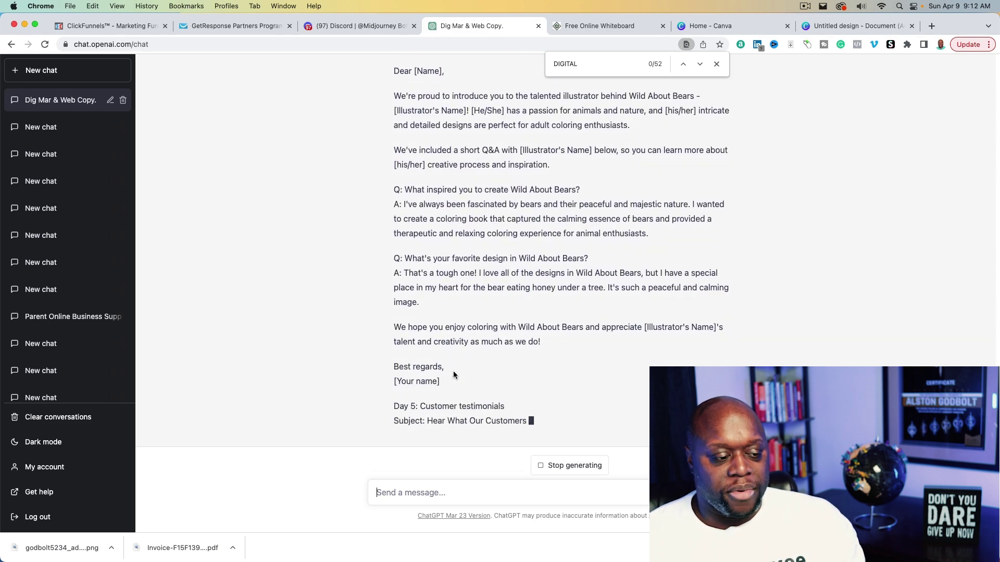
Read through the email sequence from the Day 1 welcome email to the Day 5 testimonials, highlighting the Day 2 subject line
{"action": "scroll", "coordinate": [453, 372], "scroll_direction": "up", "scroll_amount": 10}
{"action": "scroll", "coordinate": [453, 374], "scroll_direction": "up", "scroll_amount": 5}
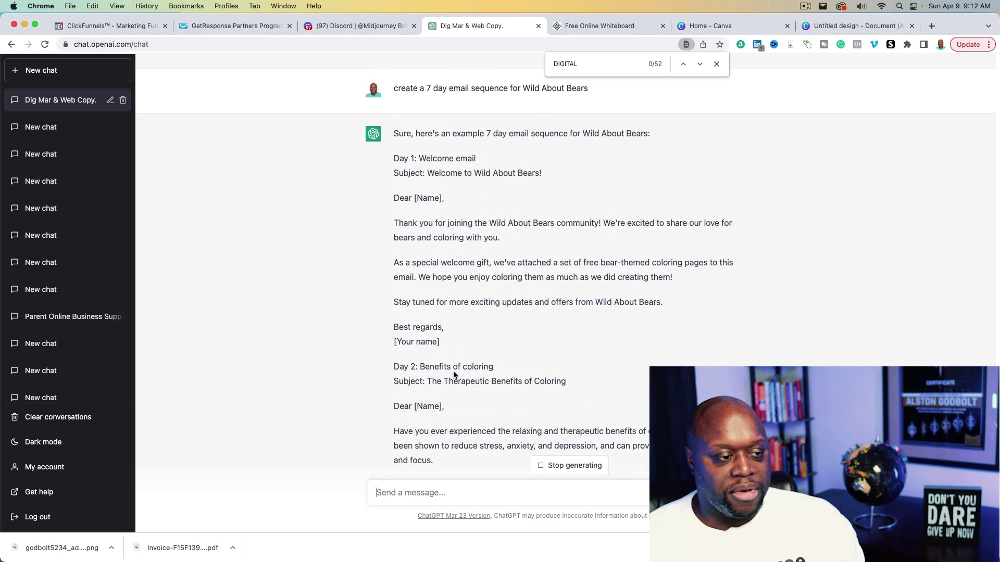
{"action": "scroll", "coordinate": [454, 373], "scroll_direction": "down", "scroll_amount": 3}
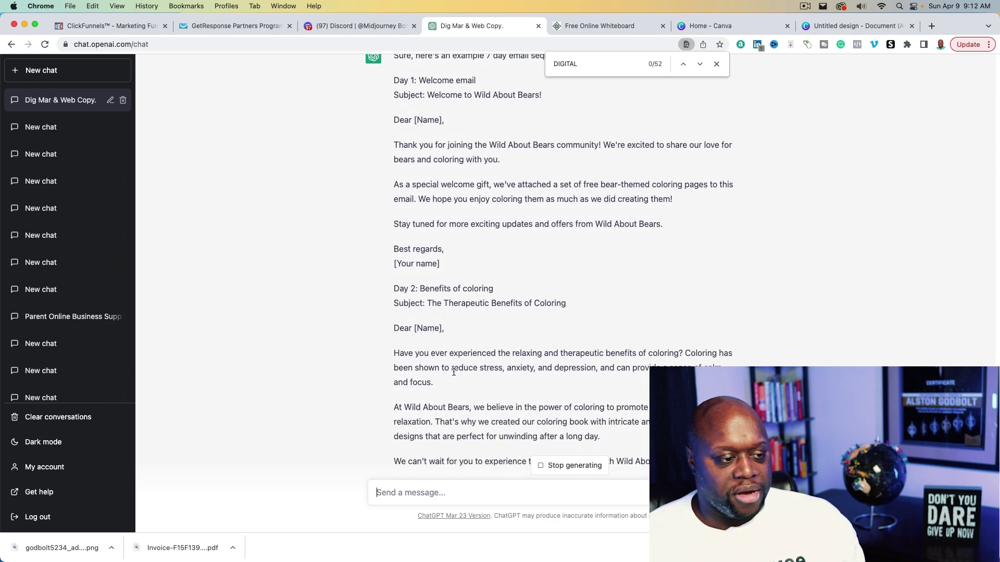
{"action": "scroll", "coordinate": [474, 380], "scroll_direction": "down", "scroll_amount": 2}
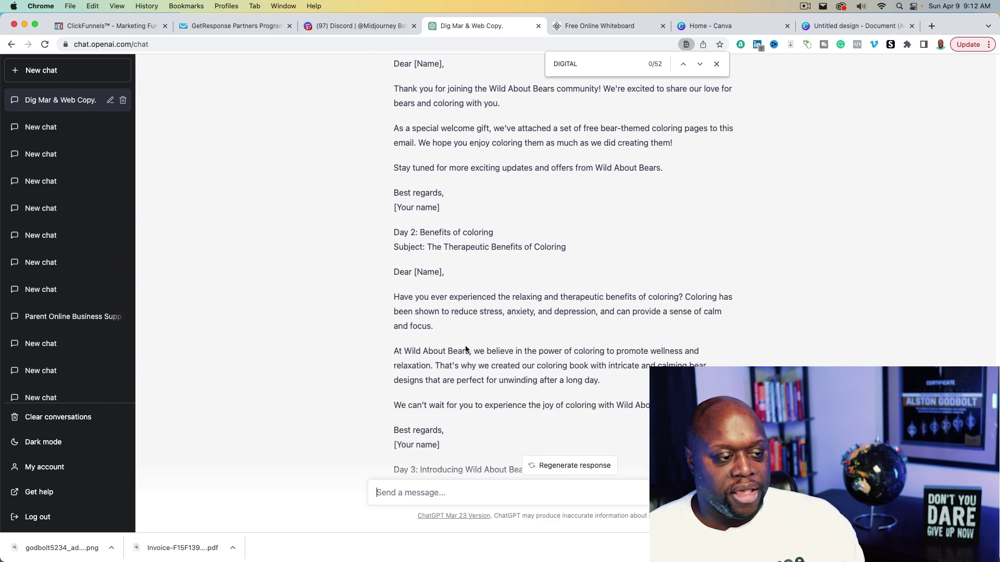
{"action": "left_click_drag", "start_coordinate": [429, 246], "coordinate": [570, 249]}
{"action": "scroll", "coordinate": [485, 350], "scroll_direction": "down", "scroll_amount": 6}
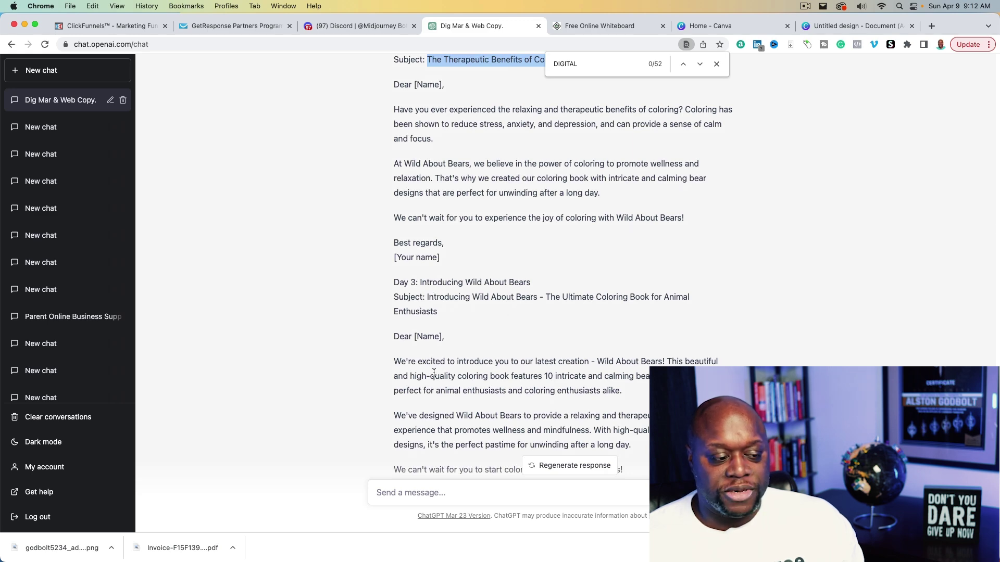
{"action": "scroll", "coordinate": [434, 373], "scroll_direction": "down", "scroll_amount": 3}
{"action": "scroll", "coordinate": [435, 382], "scroll_direction": "down", "scroll_amount": 6}
{"action": "scroll", "coordinate": [433, 383], "scroll_direction": "down", "scroll_amount": 3}
{"action": "scroll", "coordinate": [433, 385], "scroll_direction": "down", "scroll_amount": 11}
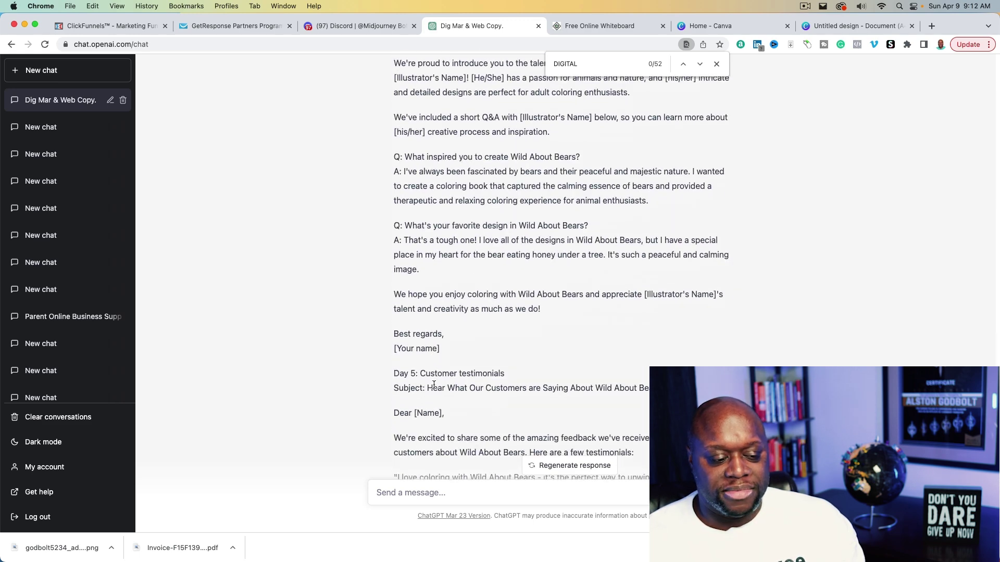